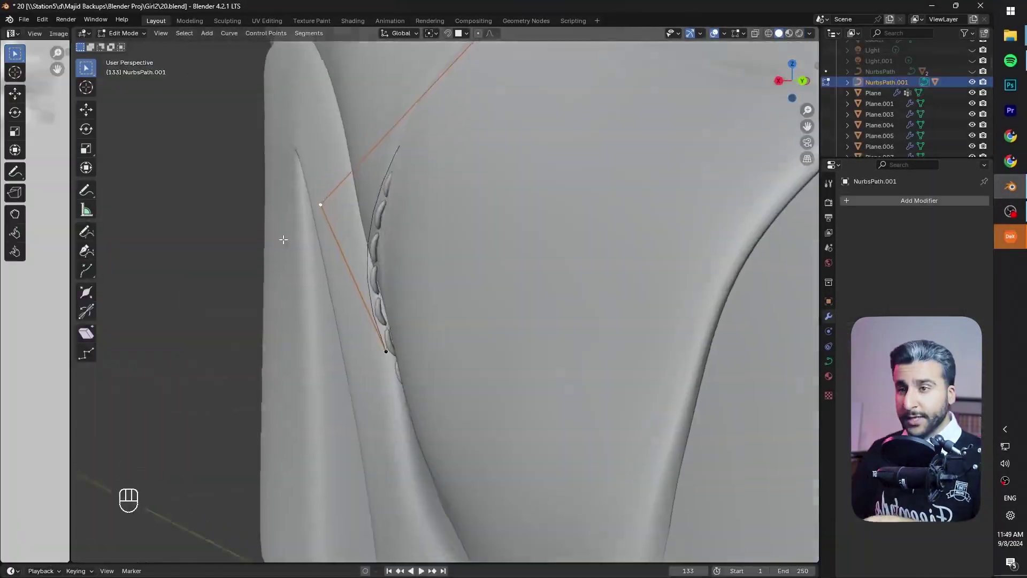
key(g)
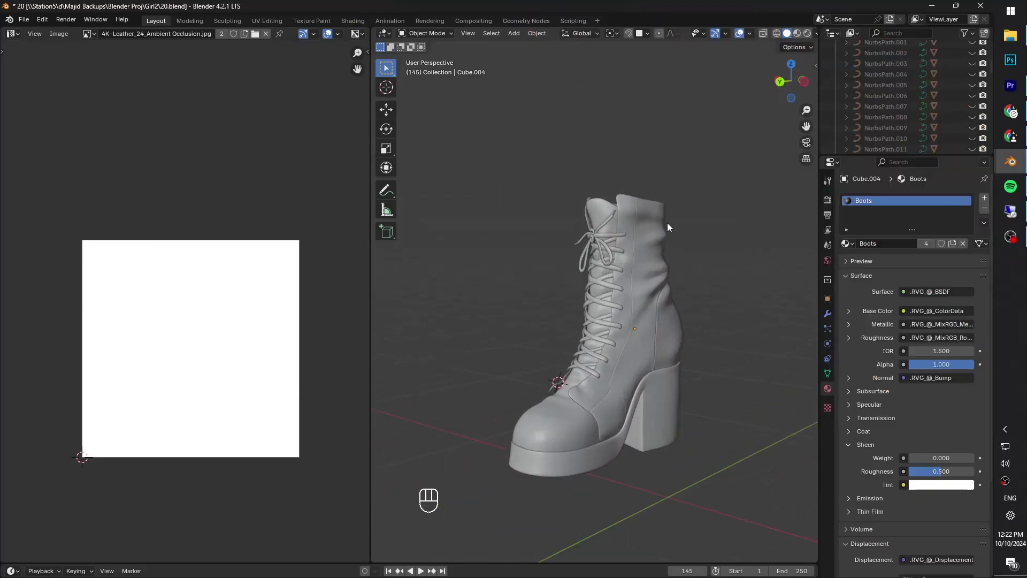
key(Tab)
key(a)
scroll(278, 397, up, 4)
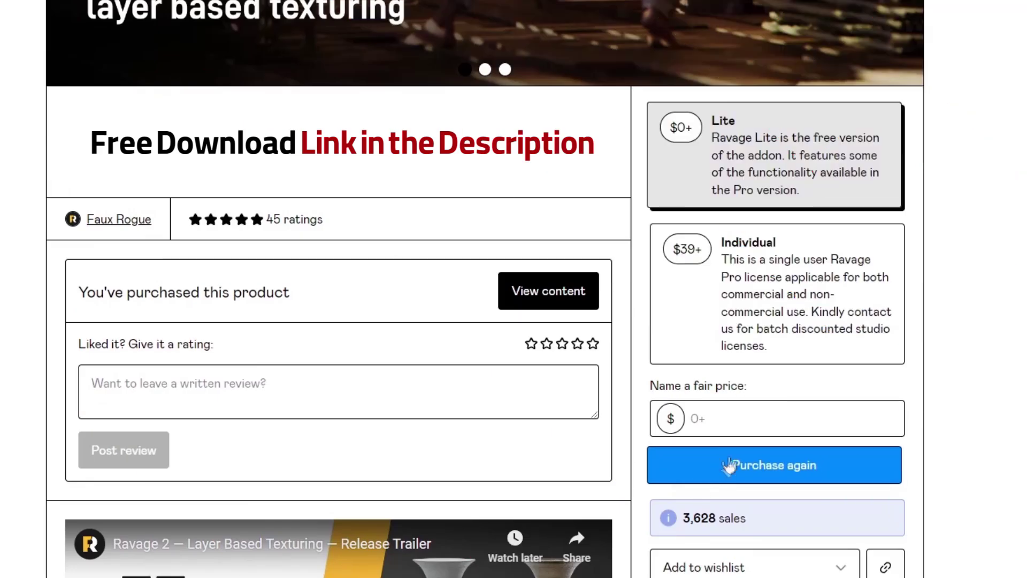
Get the free Lite version of the Ravage add-on from its product page.
click(737, 432)
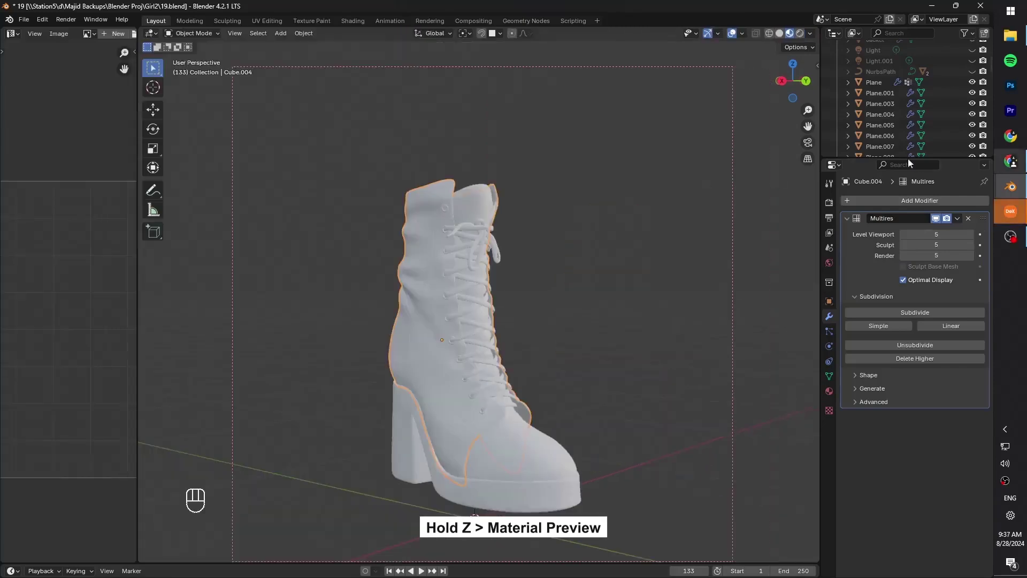
Add a Ravage layer to the boot's upper, naming the material Boots and the layer Main Leather.
key(n)
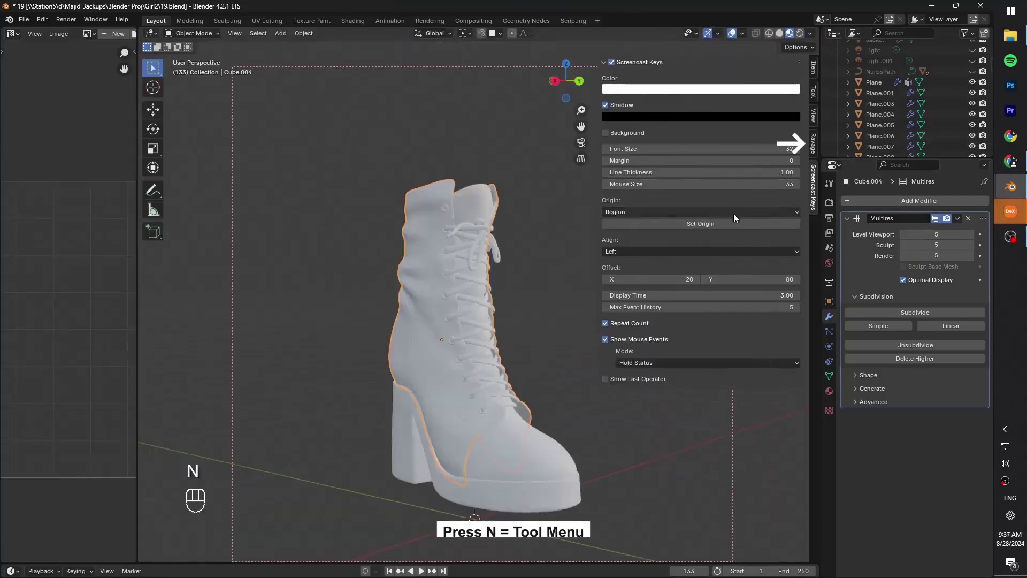
click(814, 149)
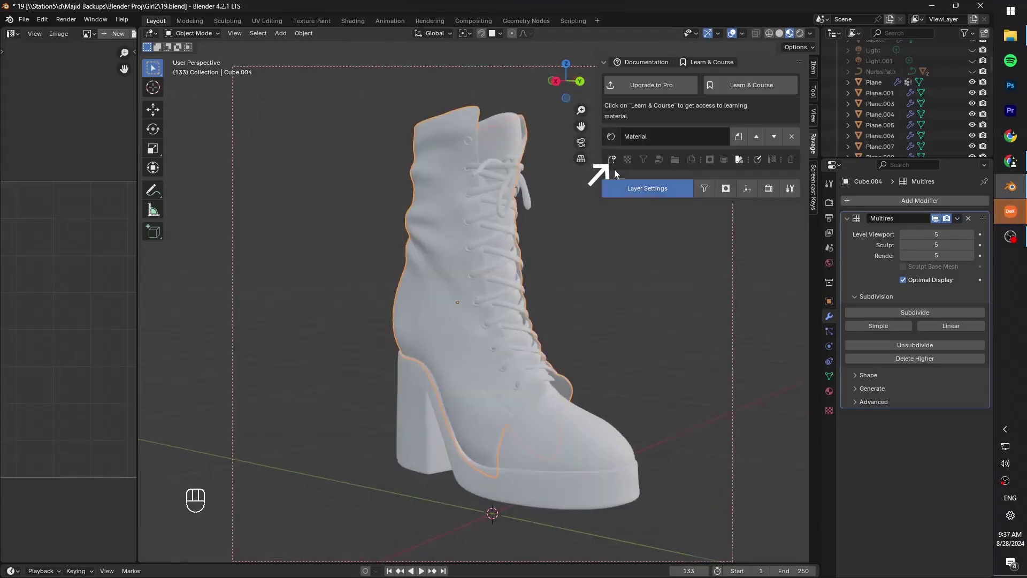
click(612, 159)
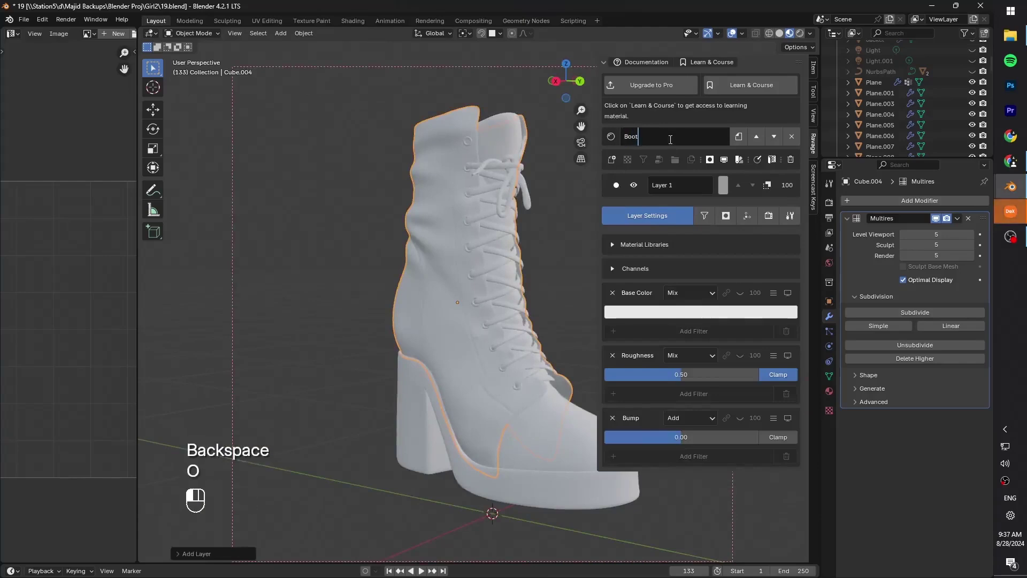
click(671, 187)
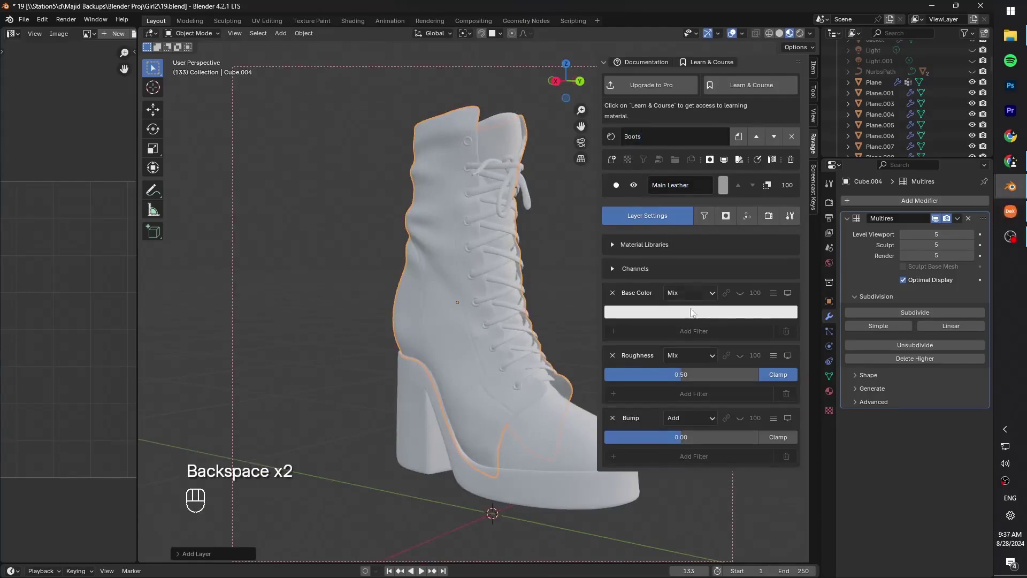
Enable Ambient Occlusion, Metallic, Normal, Displacement and Specular IOR Level channels for the Main Leather layer, and disable Bump.
click(634, 244)
scroll(634, 362, down, 2)
click(634, 363)
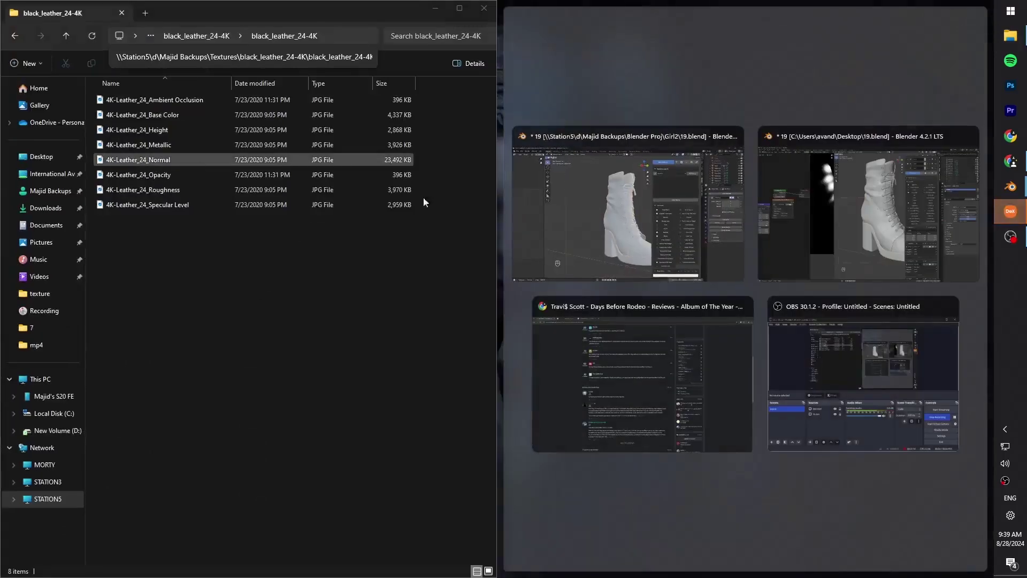
click(653, 257)
scroll(781, 376, down, 2)
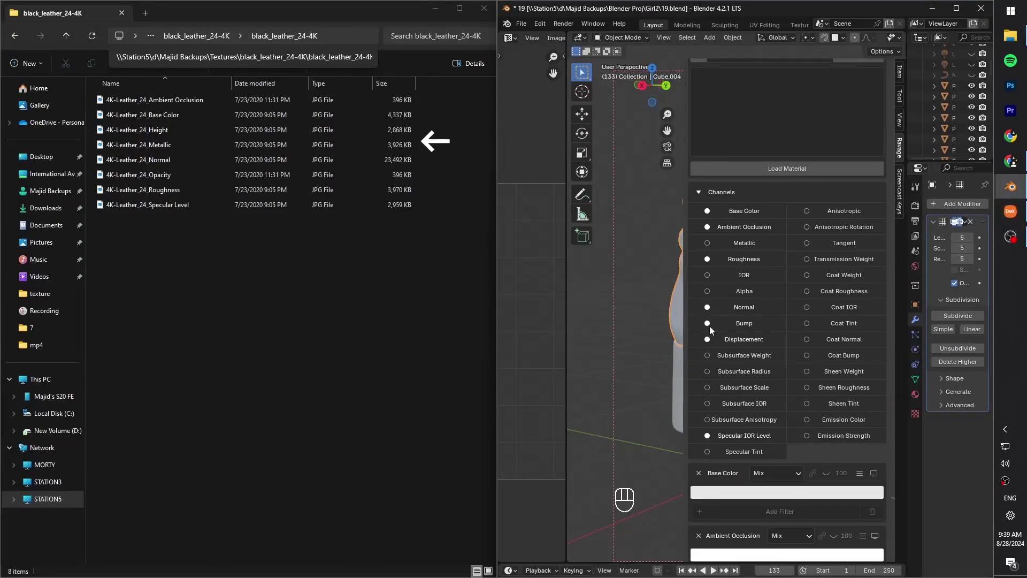
scroll(820, 254, up, 1)
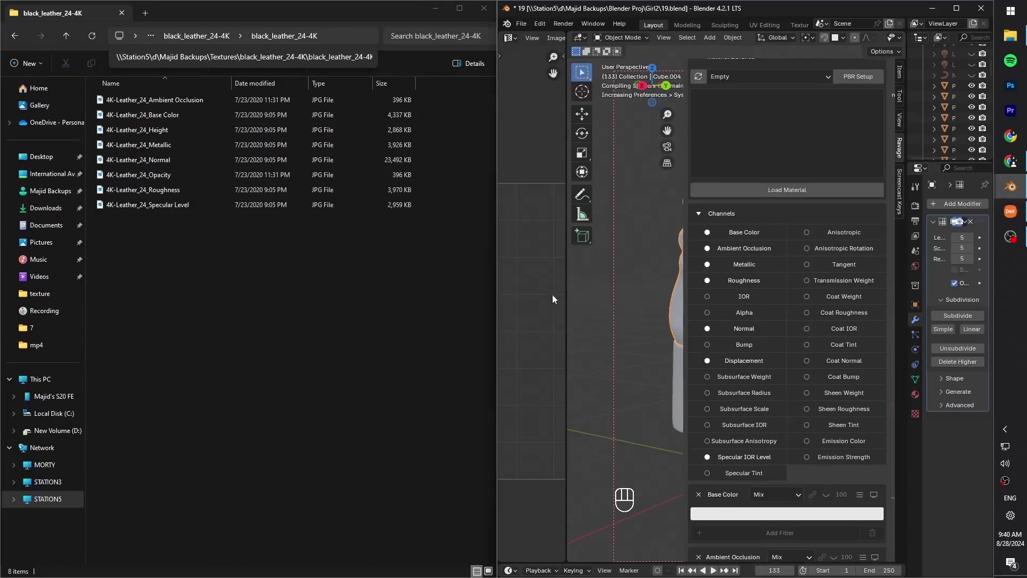
Load all the 4K-Leather_24 texture maps into the Main Leather layer through PBR Setup.
click(853, 71)
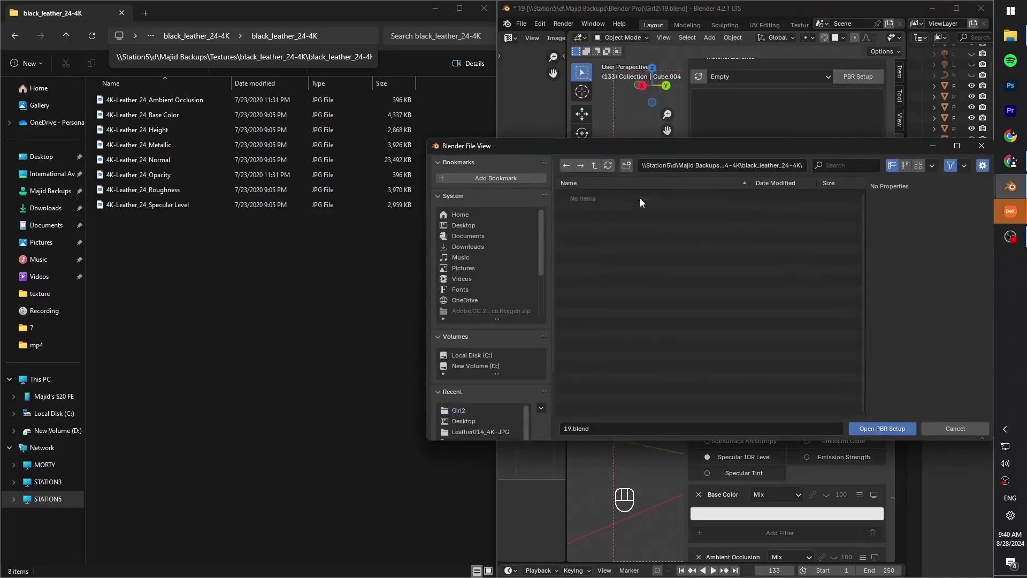
drag(618, 294, 616, 185)
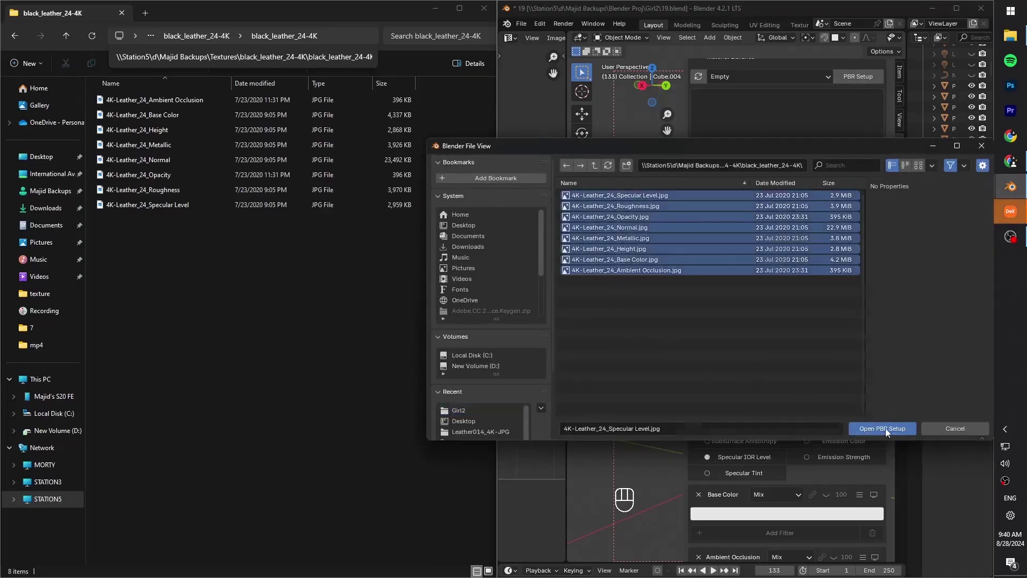
click(883, 428)
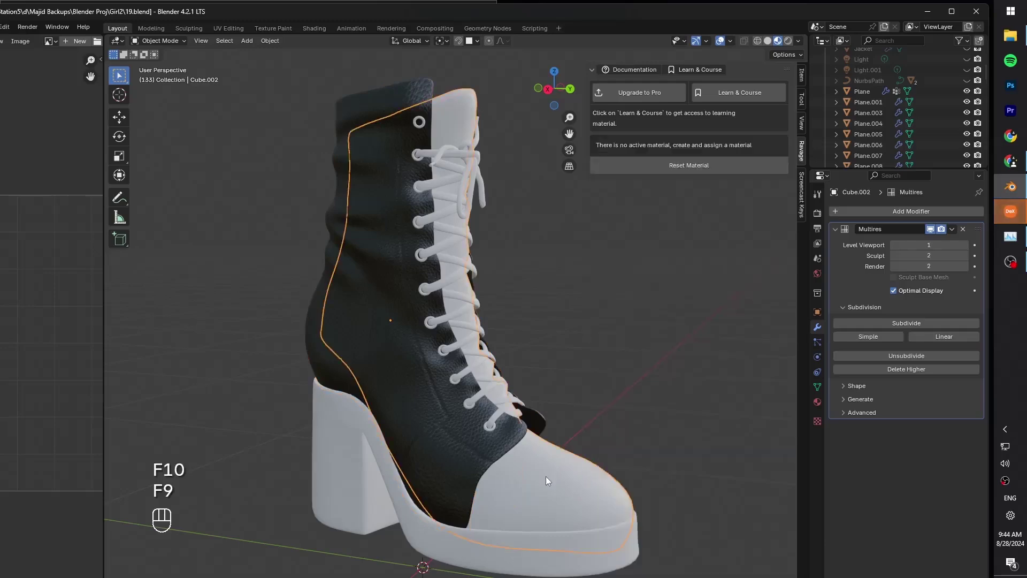
Assign the existing Boots material to the boot's toe and tongue piece, and widen the UV editor beside it.
click(836, 257)
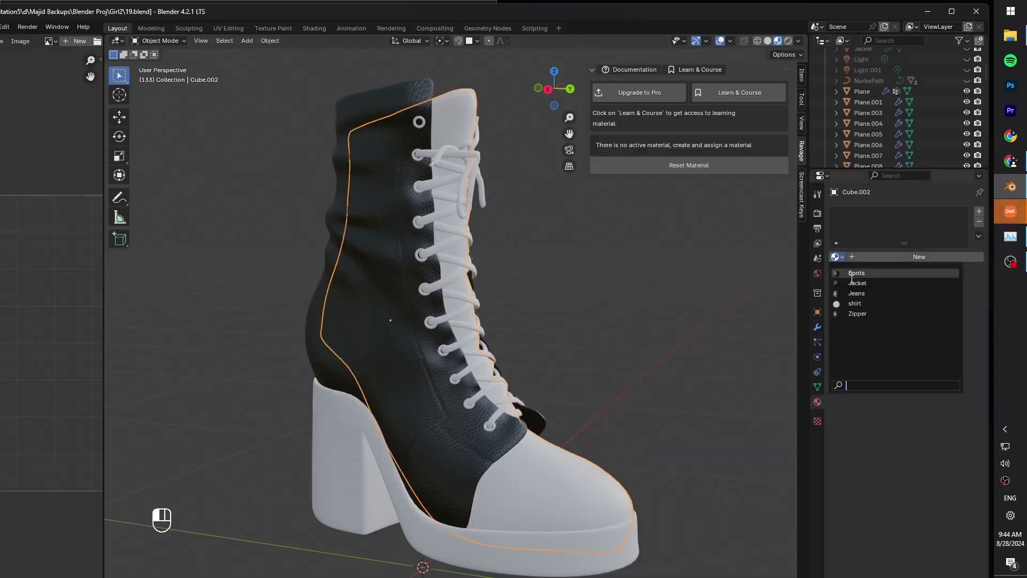
click(865, 276)
scroll(512, 478, up, 3)
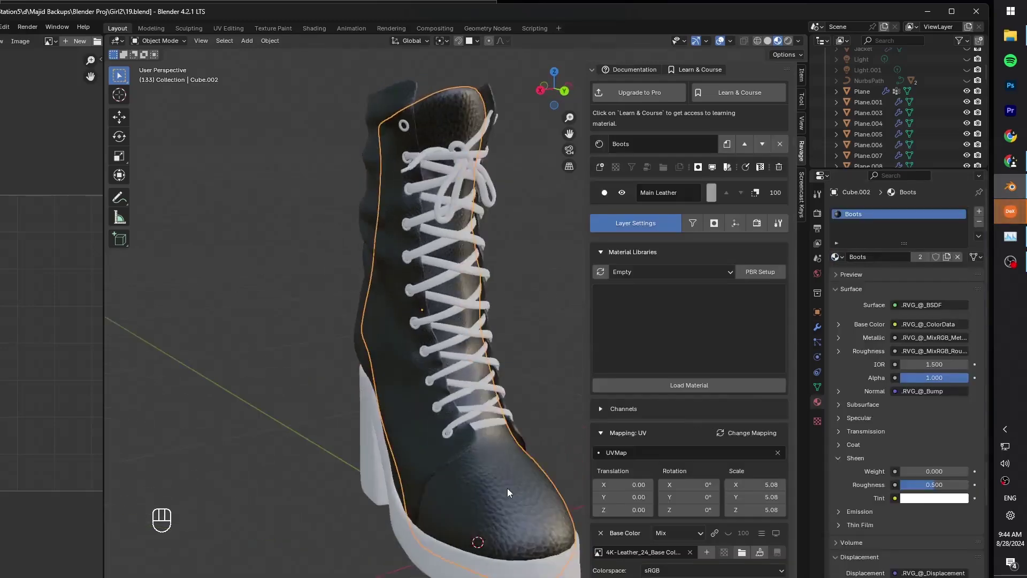
mouse_move(507, 488)
shift+middle_down()
mouse_move(497, 371)
mouse_move(466, 406)
mouse_move(104, 116)
shift+middle_up()
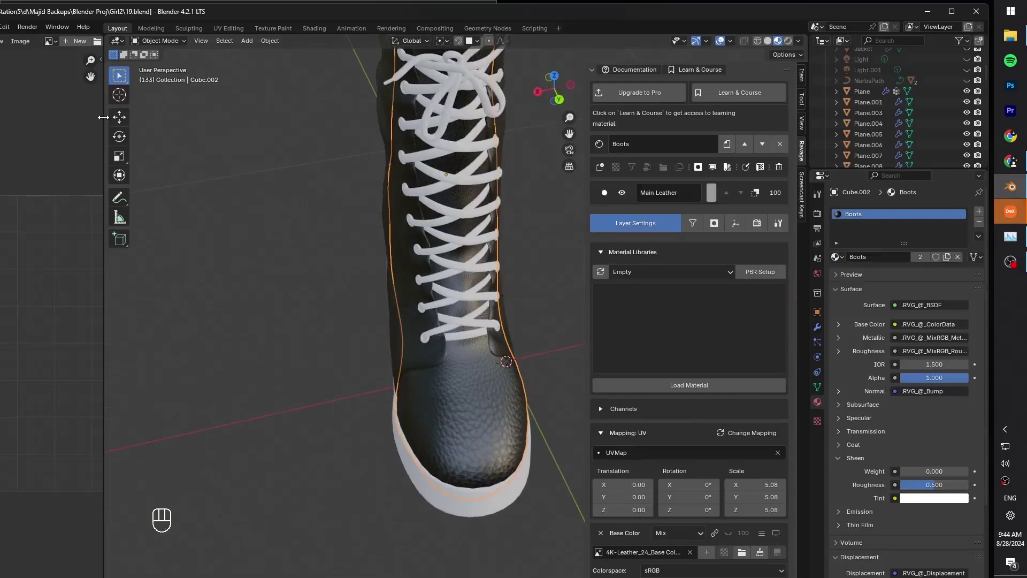
drag(366, 172, 364, 174)
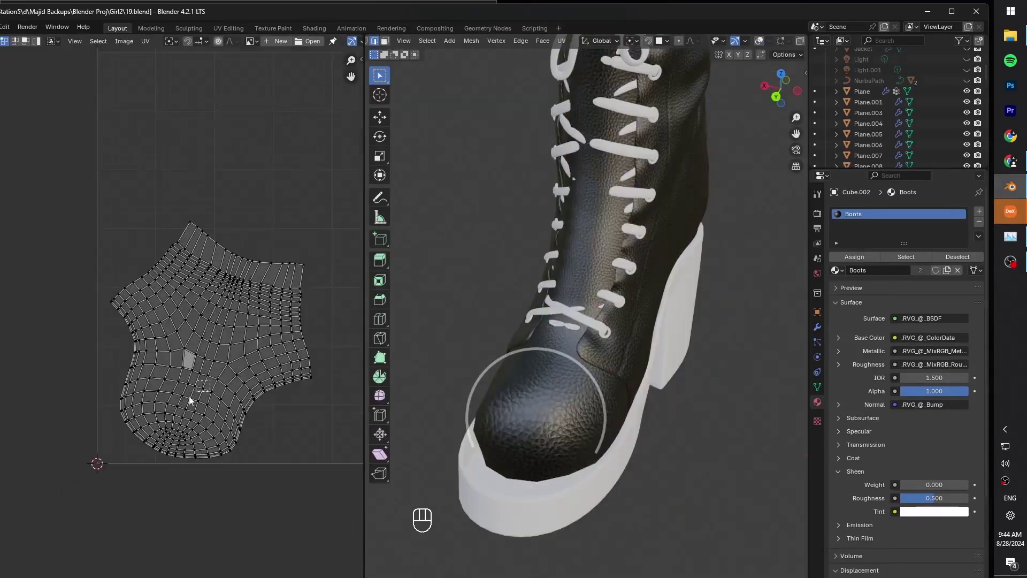
Turn on proportional editing for the UVs and shift the selected toe vertices with an enlarged falloff.
key(g)
key(ctrl+z)
scroll(117, 45, up, 3)
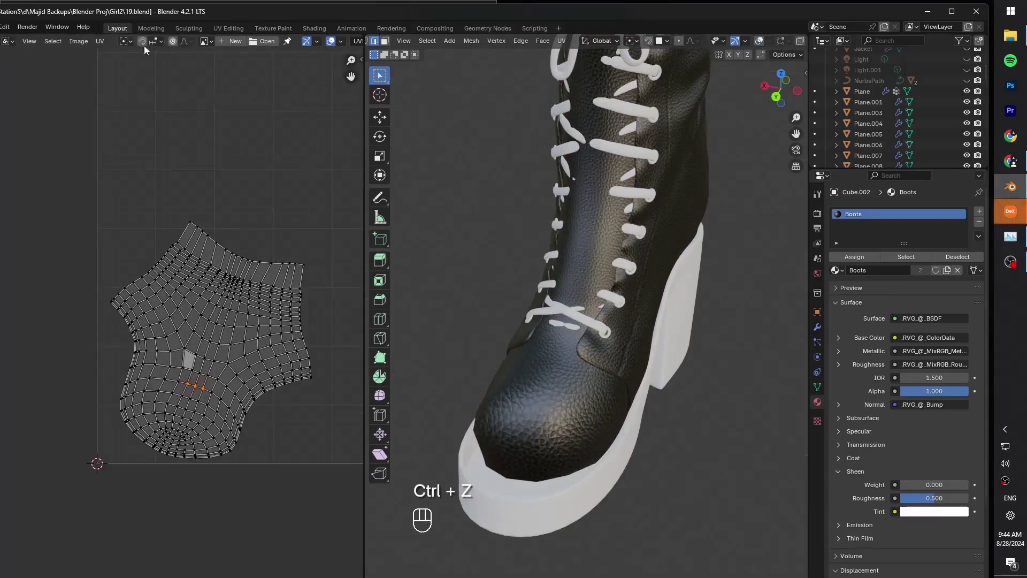
key(g)
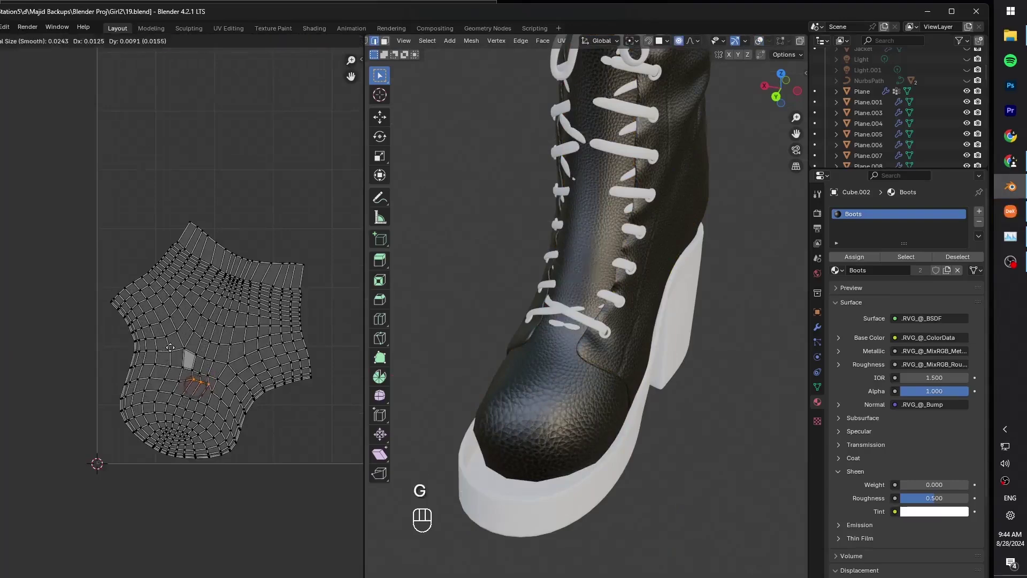
scroll(170, 347, down, 15)
click(171, 328)
Switch to face selection and spread faces in the middle of the toe's UV island with proportional editing.
scroll(165, 310, up, 1)
key(3)
click(214, 354)
key(g)
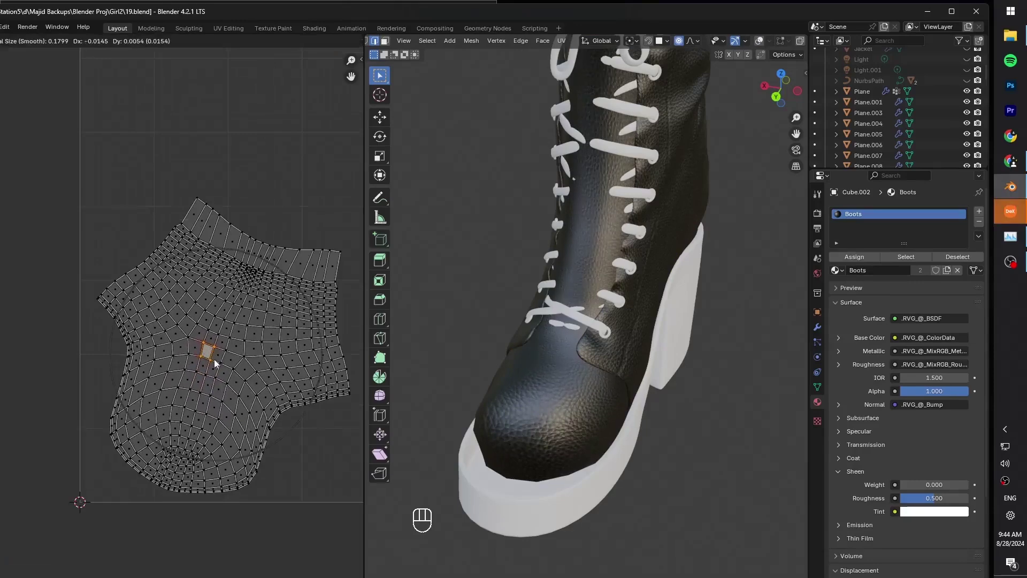
click(241, 363)
click(240, 364)
key(g)
click(256, 371)
Pull faces around the toe end of the UV island outward with proportional editing.
click(150, 394)
key(g)
click(140, 400)
click(221, 434)
key(g)
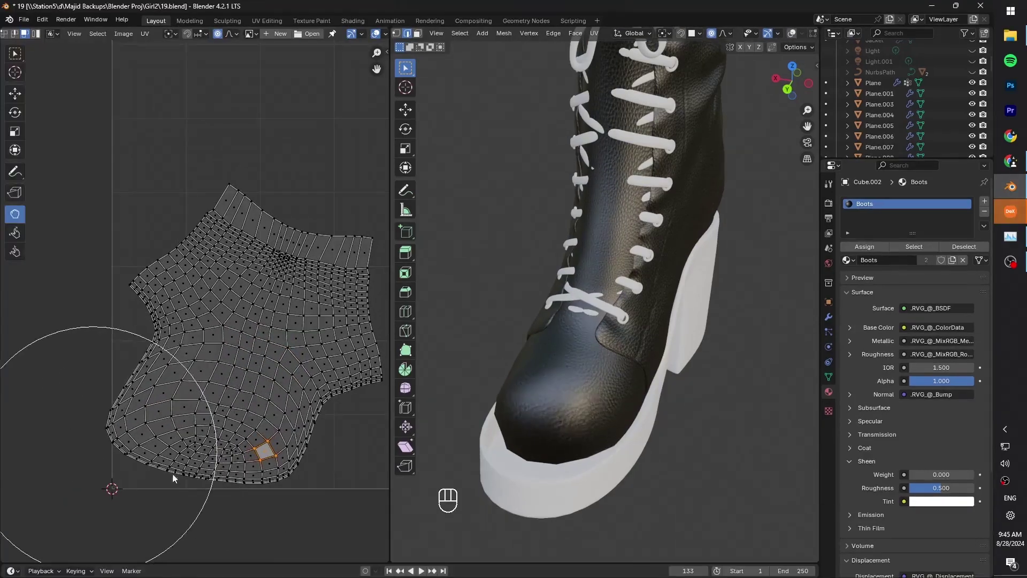
Stretch the toe end and middle of the UV island with the Grab brush to even out the leather texture.
drag(129, 425, 110, 429)
mouse_move(256, 481)
mouse_down()
mouse_move(259, 495)
mouse_move(197, 519)
mouse_up()
drag(143, 489, 130, 497)
scroll(504, 362, up, 1)
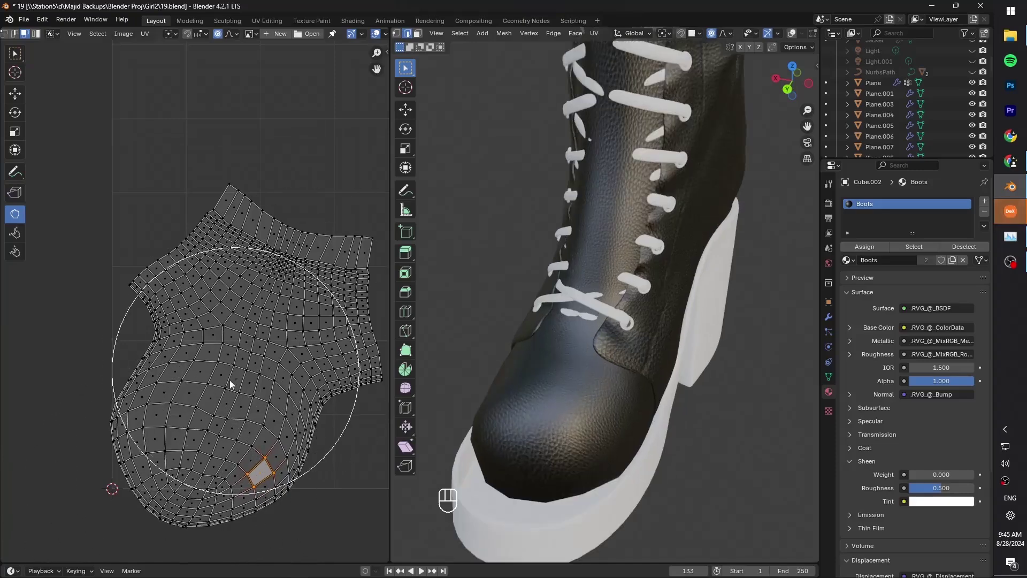
drag(231, 386, 293, 241)
middle_drag(709, 361, 617, 336)
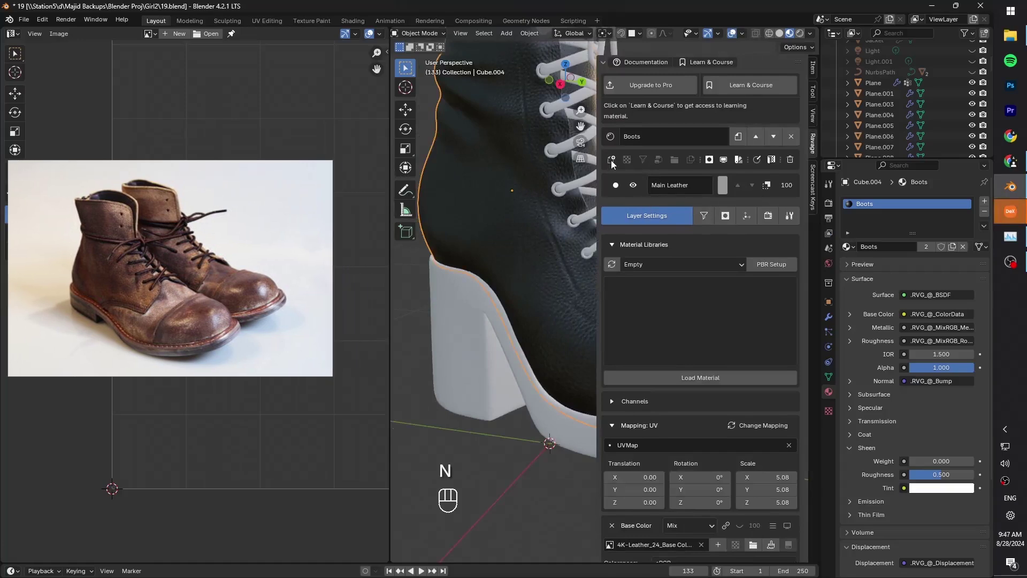
Add a new layer above Main Leather on the boot's upper and name it Rusted.
click(612, 160)
click(667, 185)
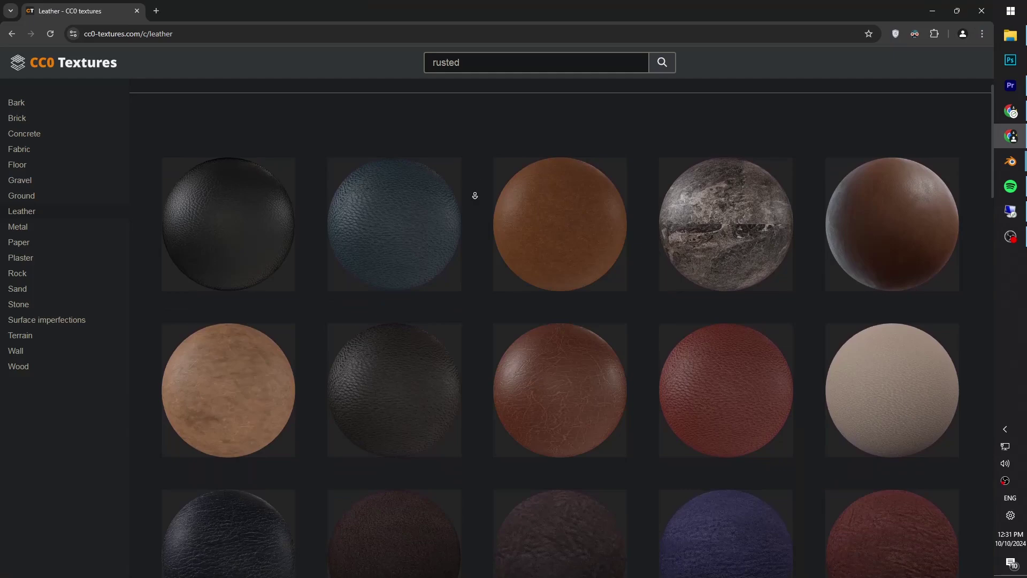
Browse the Leather category on the CC0 Textures website and open the scratched dark red leather 014 texture.
middle_click(476, 198)
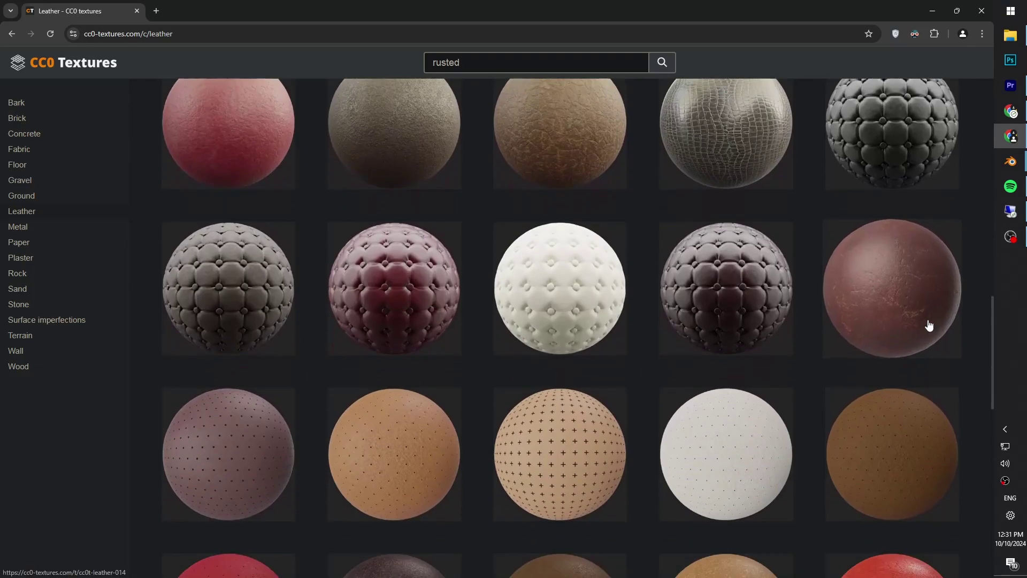
click(862, 323)
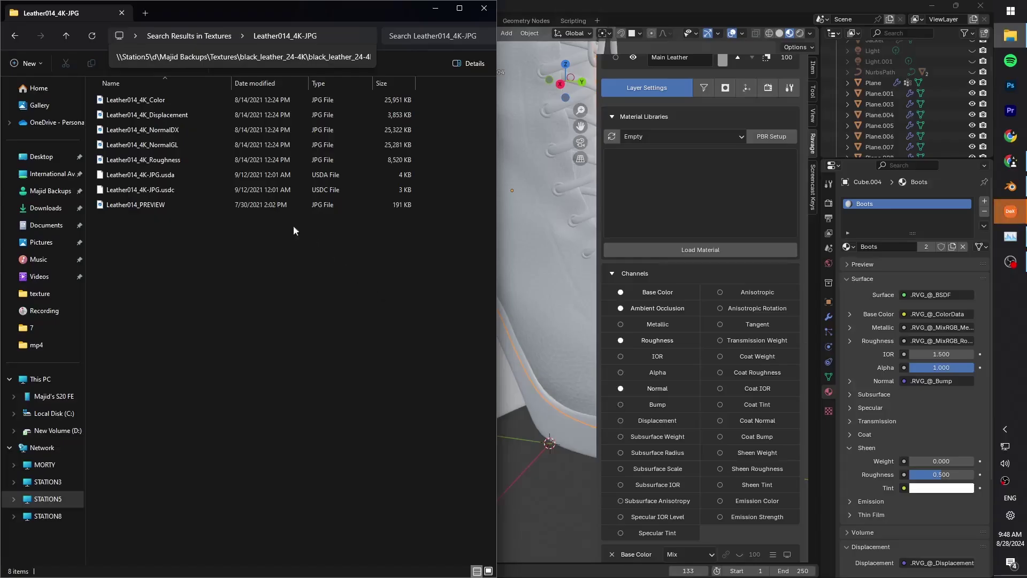
Load the needed Leather014_4K texture maps into the Rusted layer through PBR Setup.
click(626, 437)
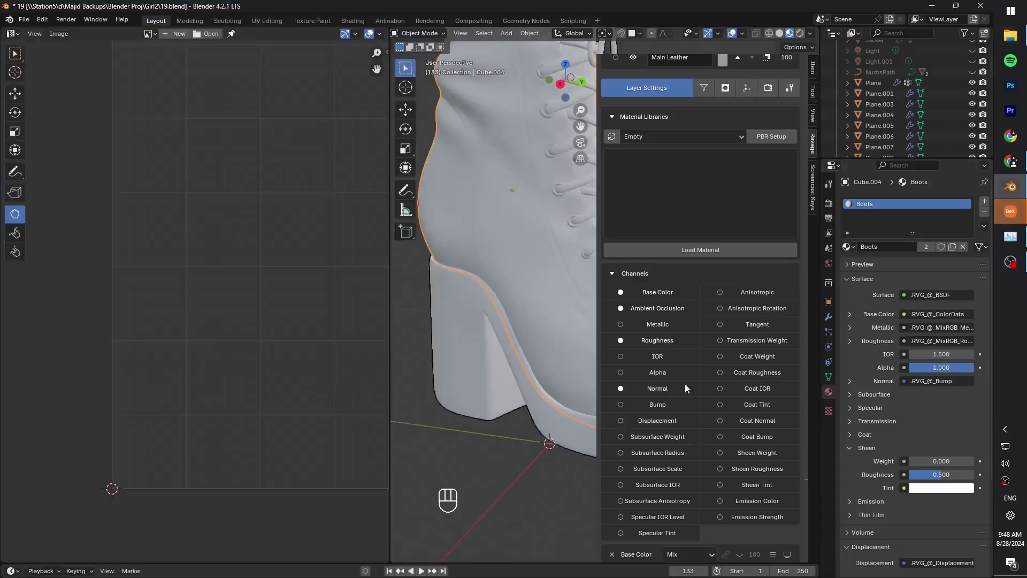
click(423, 204)
ctrl+click(428, 215)
ctrl+click(434, 236)
ctrl+click(422, 247)
click(669, 426)
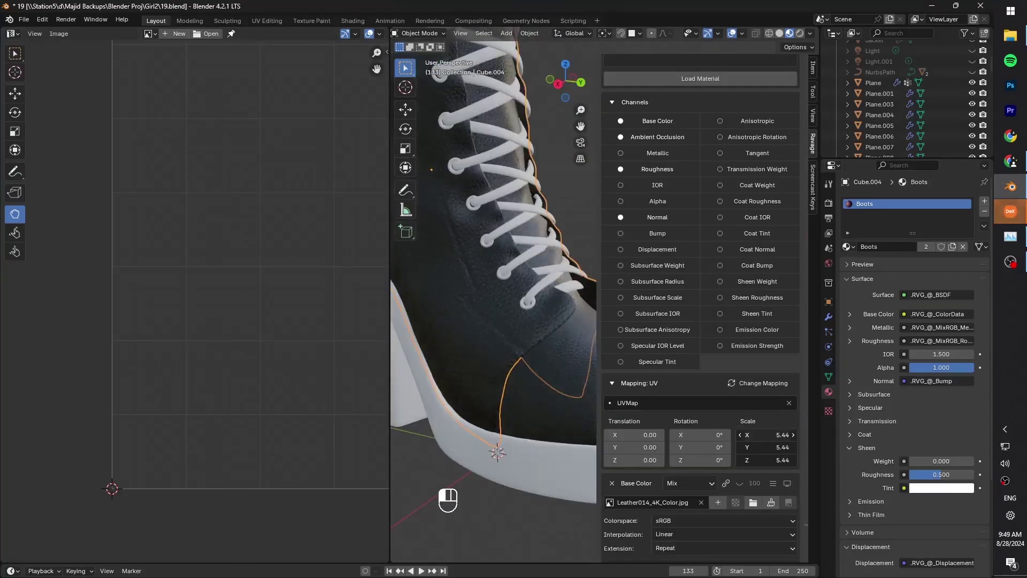
Adjust the Rusted layer's UV mapping scale equally on X, Y and Z.
drag(766, 434, 773, 435)
middle_drag(536, 350, 512, 342)
drag(765, 435, 771, 460)
Select the Main Leather layer and change its Base Color texture type from Image to RGB.
scroll(730, 372, up, 11)
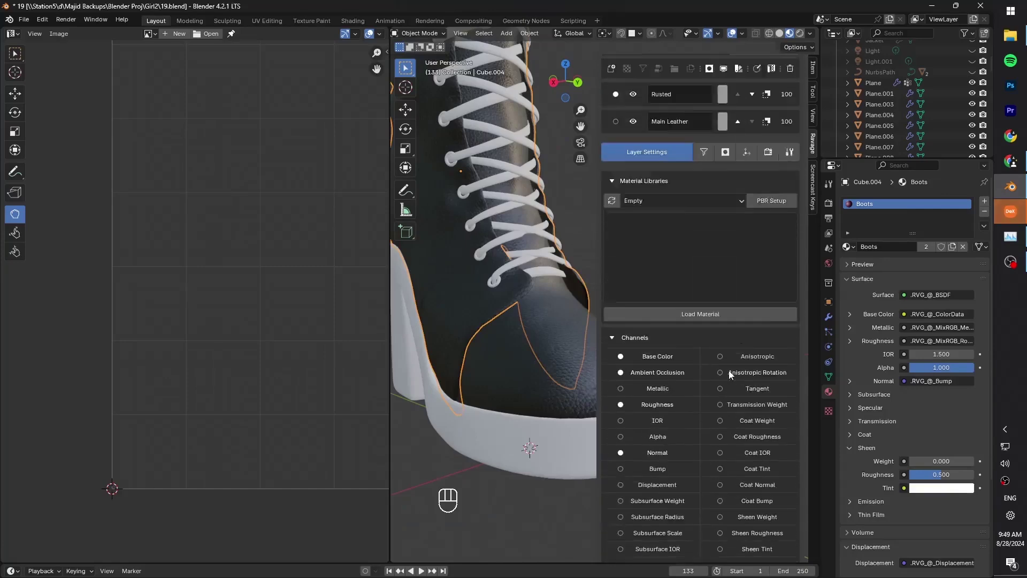
scroll(730, 374, up, 4)
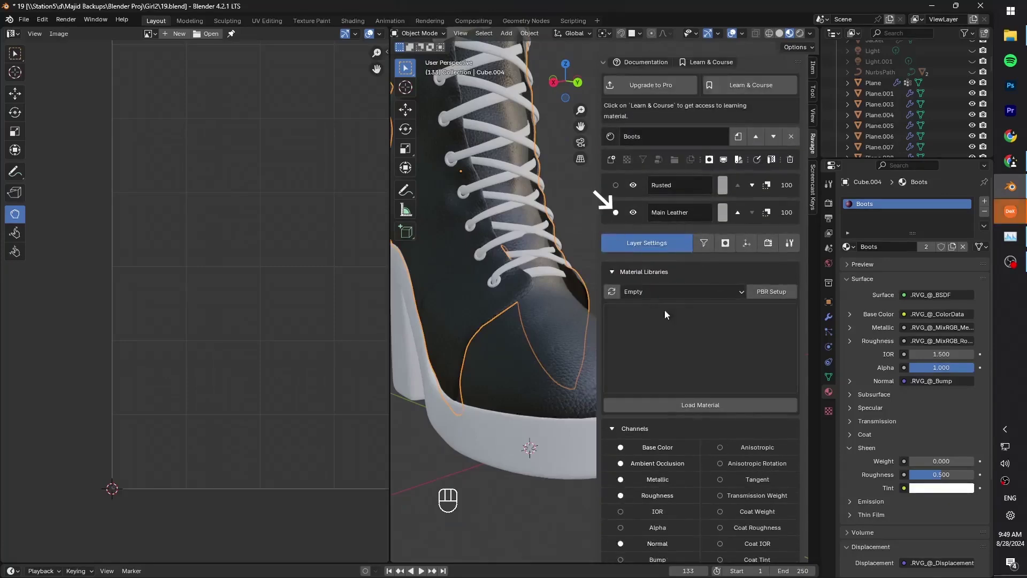
scroll(666, 315, down, 20)
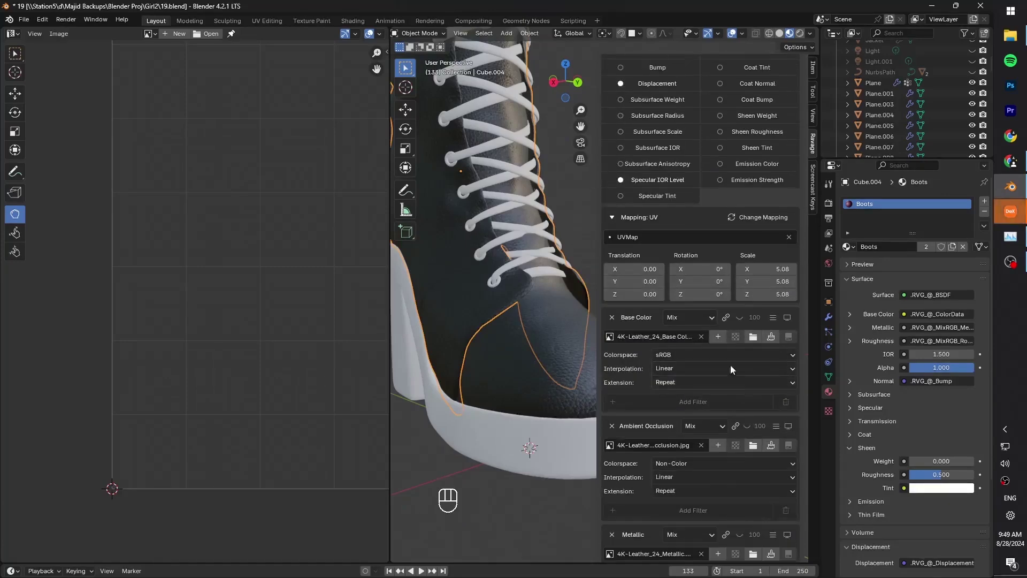
click(771, 325)
click(749, 345)
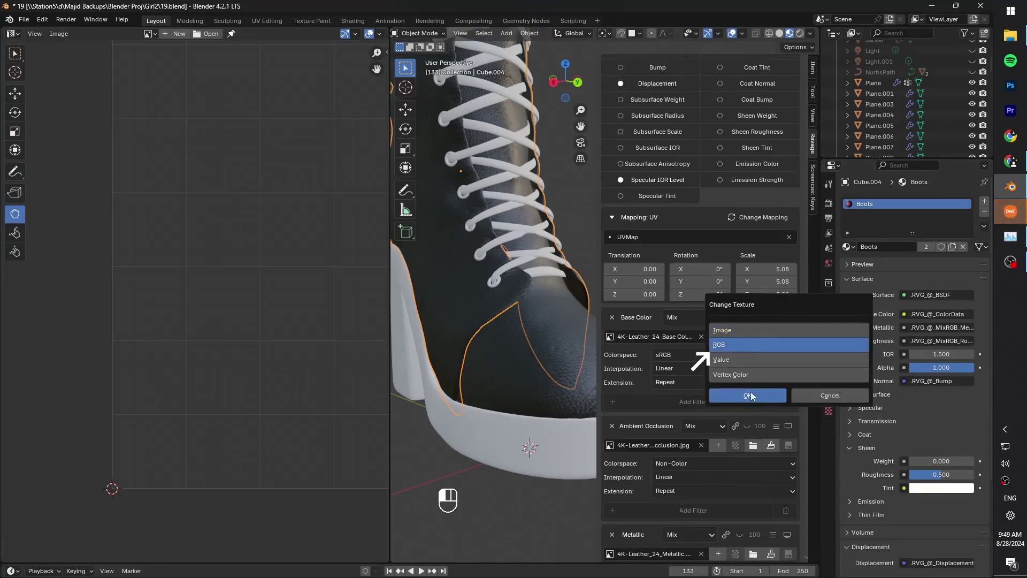
click(750, 398)
Hide the Rusted layer so that only Main Leather shows on the boot.
scroll(619, 143, up, 10)
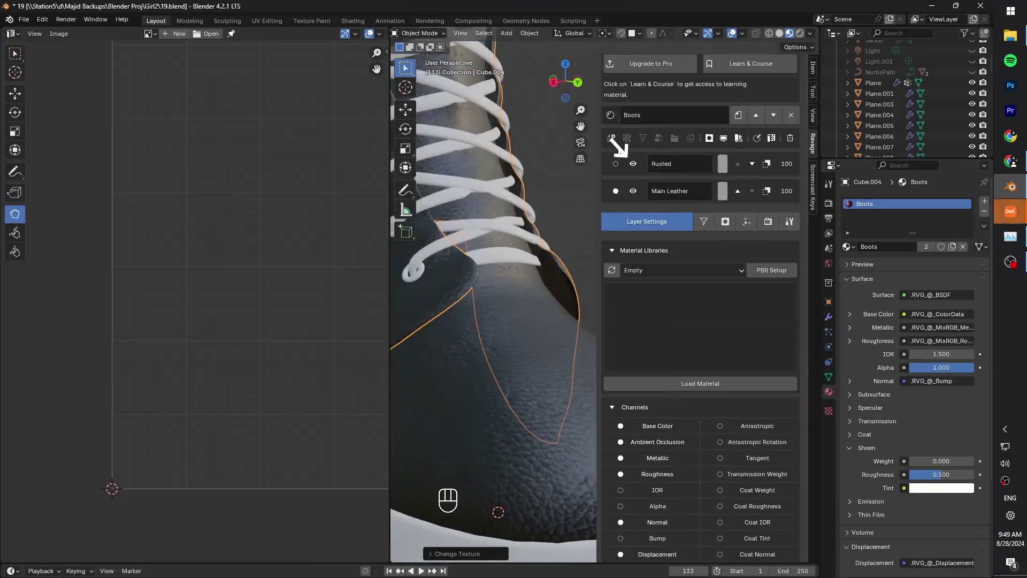
click(633, 164)
Set the Main Leather layer's Base Color to a near-black shade.
scroll(560, 280, down, 3)
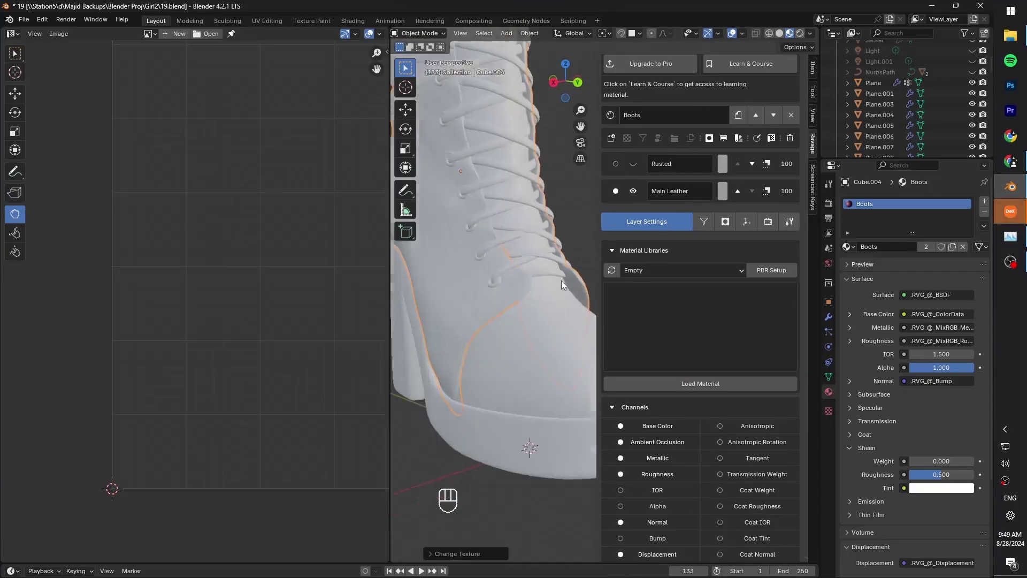
scroll(661, 405, down, 17)
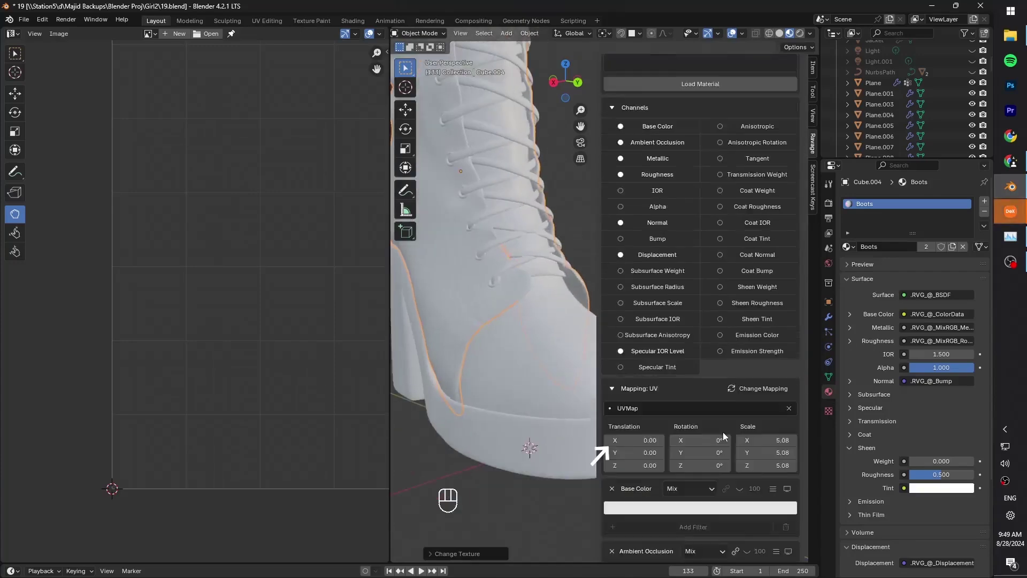
click(700, 443)
drag(657, 321, 644, 352)
drag(711, 284, 711, 344)
scroll(661, 374, up, 17)
shift+middle_drag(500, 299, 567, 386)
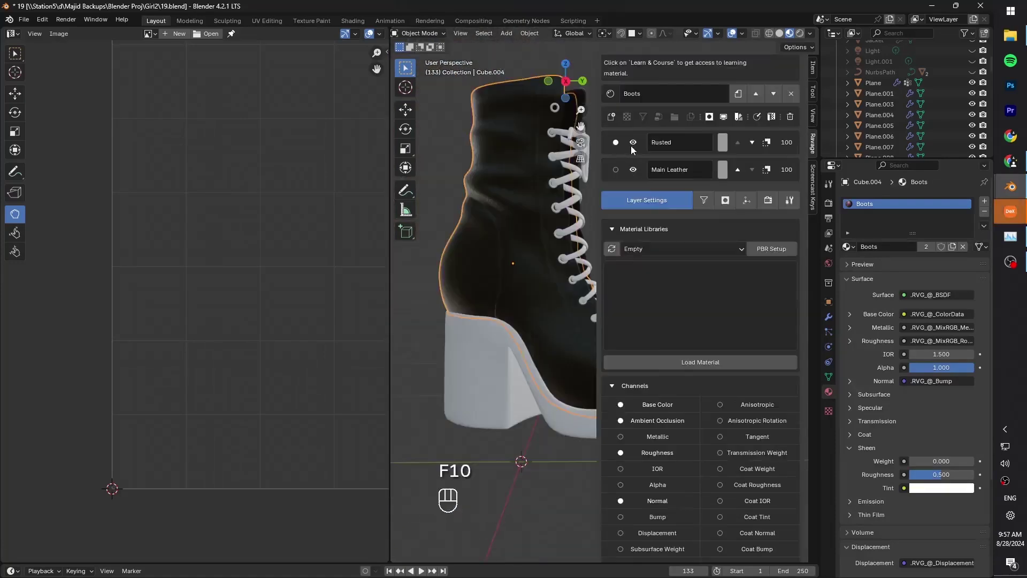
Switch off the Rusted layer's Ambient Occlusion channel.
scroll(701, 476, down, 10)
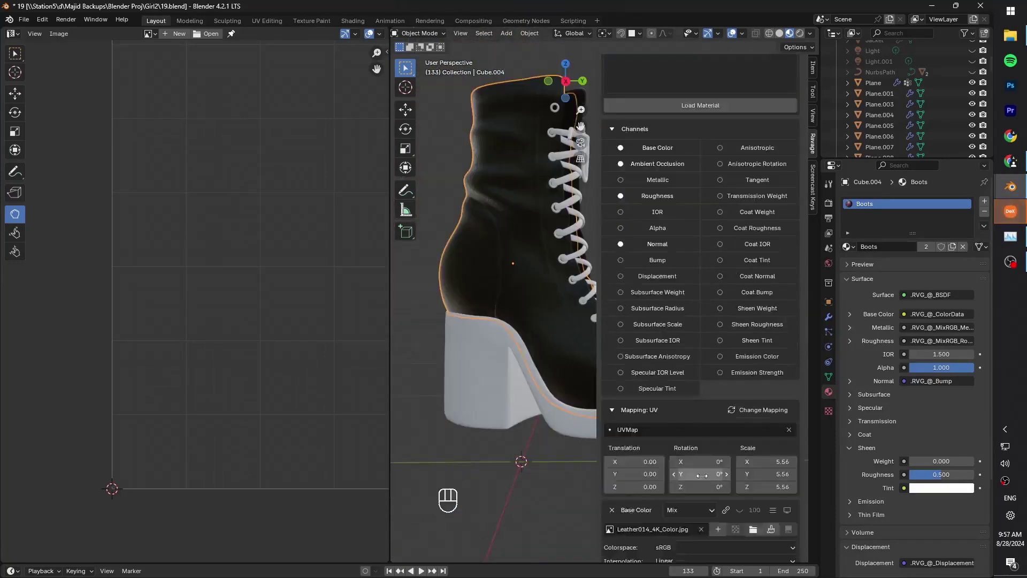
scroll(701, 475, down, 10)
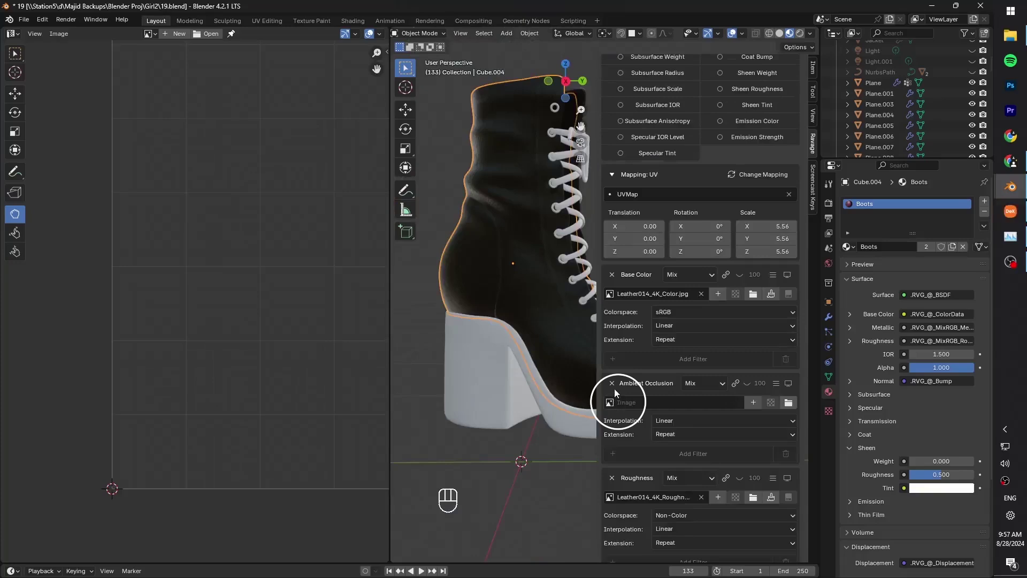
click(614, 384)
middle_drag(569, 405, 516, 413)
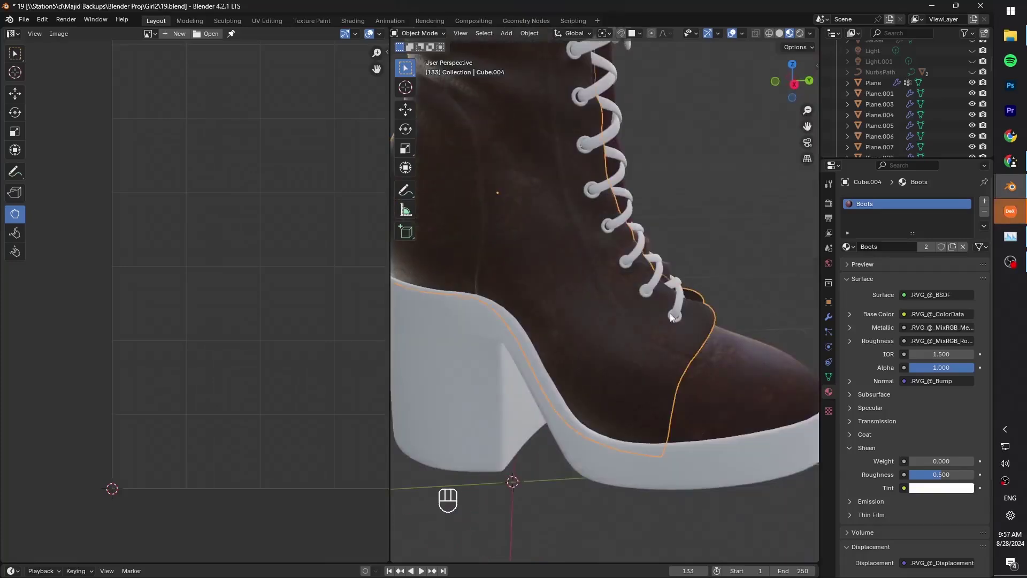
Add an Image Texture mask to the Rusted layer.
key(n)
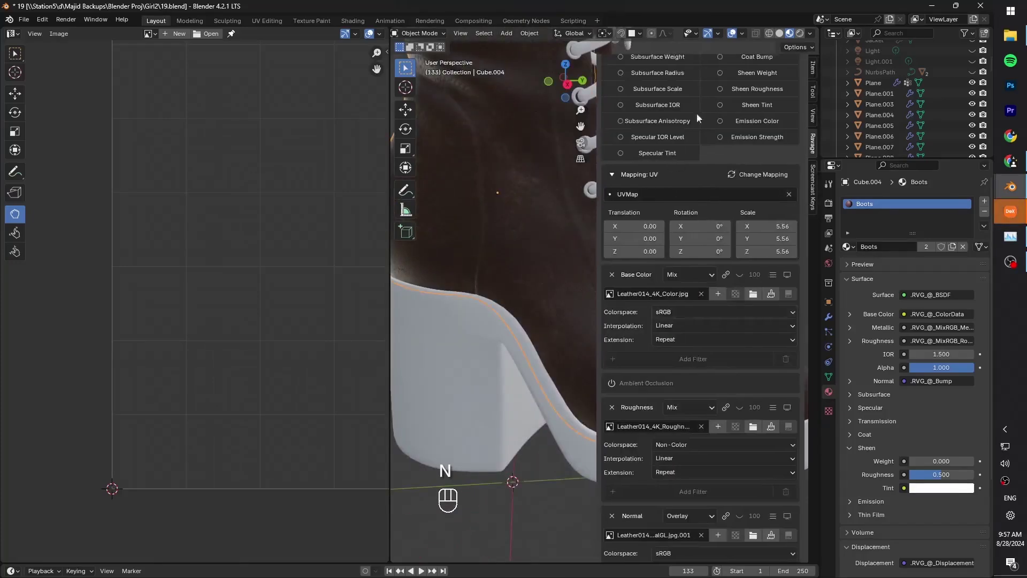
scroll(686, 263, up, 15)
scroll(686, 263, up, 2)
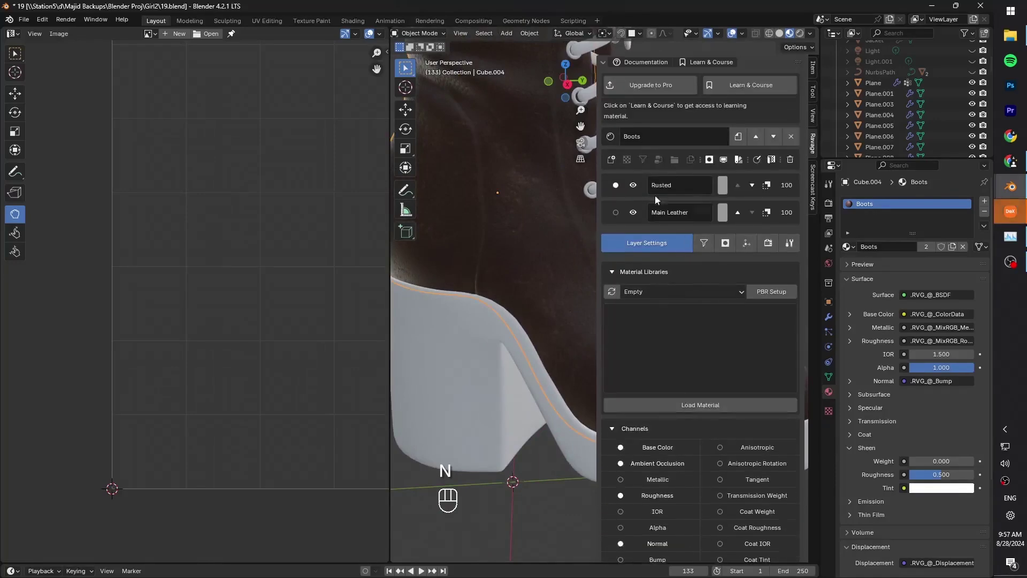
scroll(687, 342, down, 3)
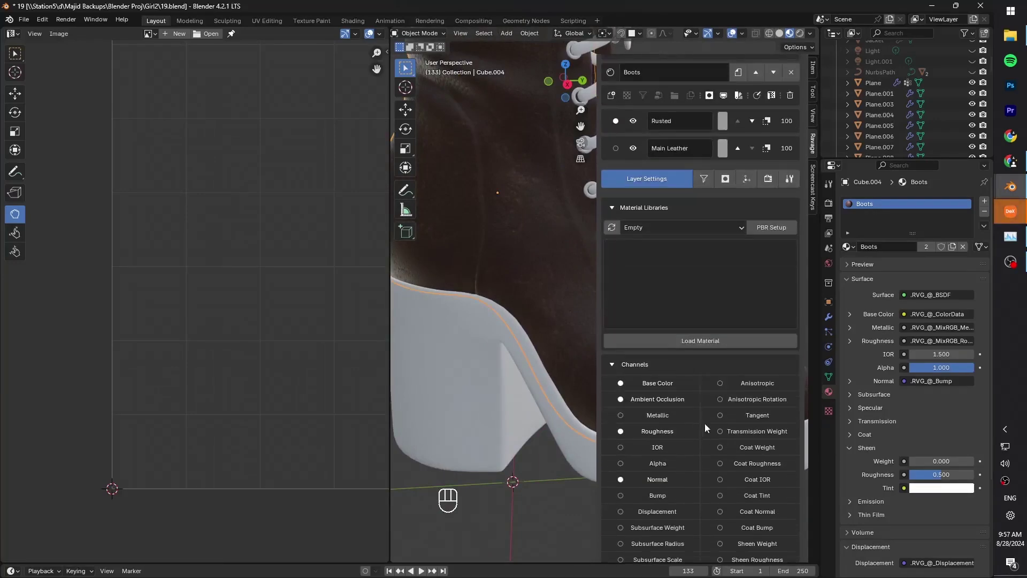
scroll(712, 315, up, 1)
click(722, 203)
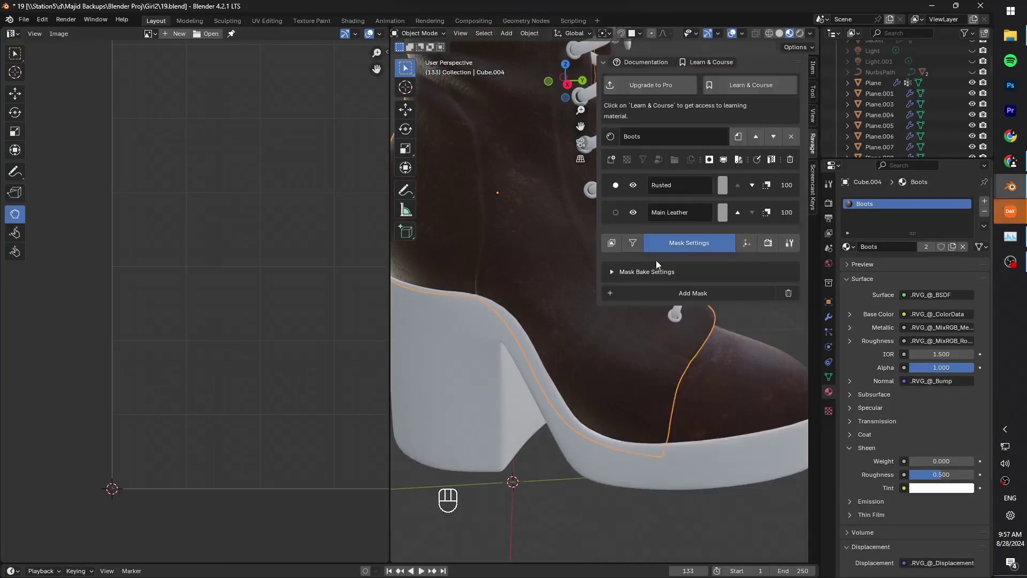
click(672, 295)
click(668, 321)
Create a new blank black 2048 × 2048 image named BootsMask for the Rusted layer's mask.
click(694, 330)
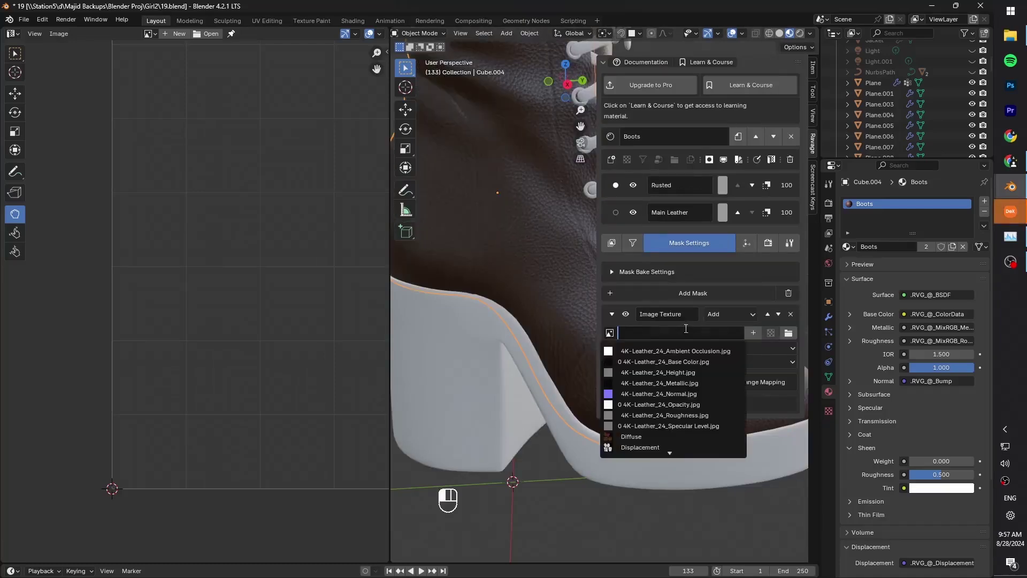
click(754, 332)
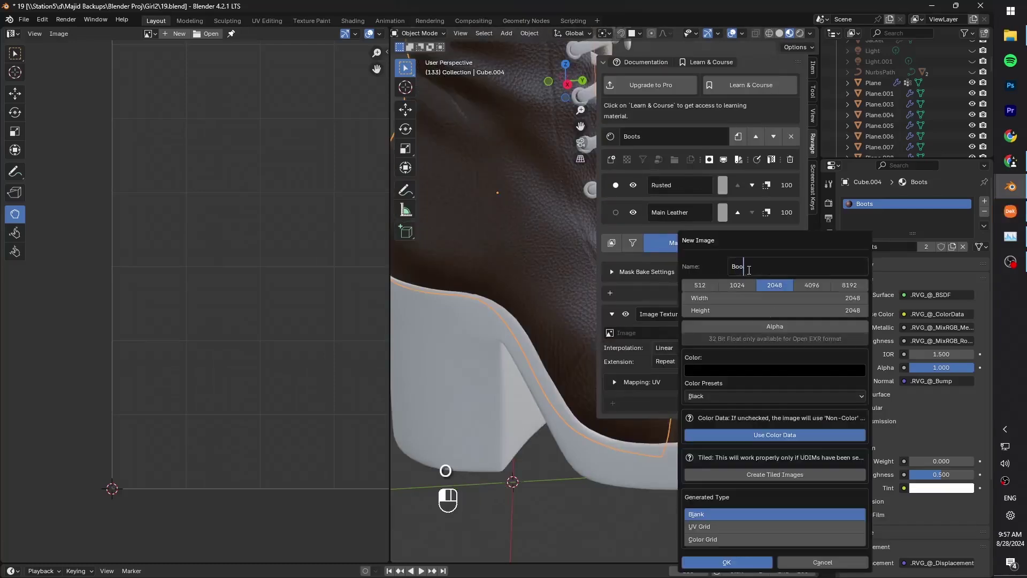
click(739, 564)
key(Escape)
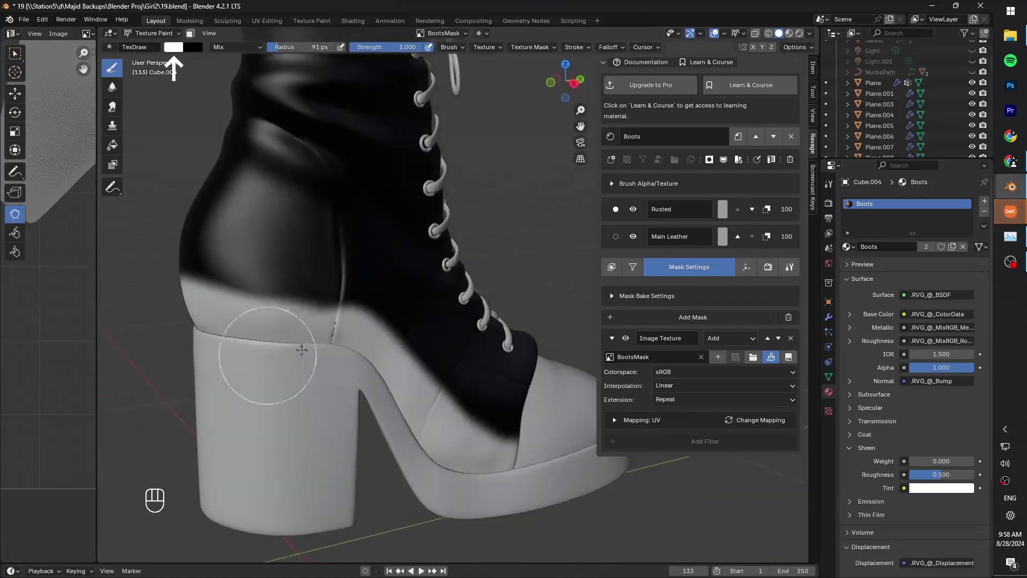
Paint white on BootsMask down the eyelet edge of the boot with a small, reduced-strength brush.
key(f)
middle_drag(411, 415, 470, 222)
key(f)
key(f)
key(f)
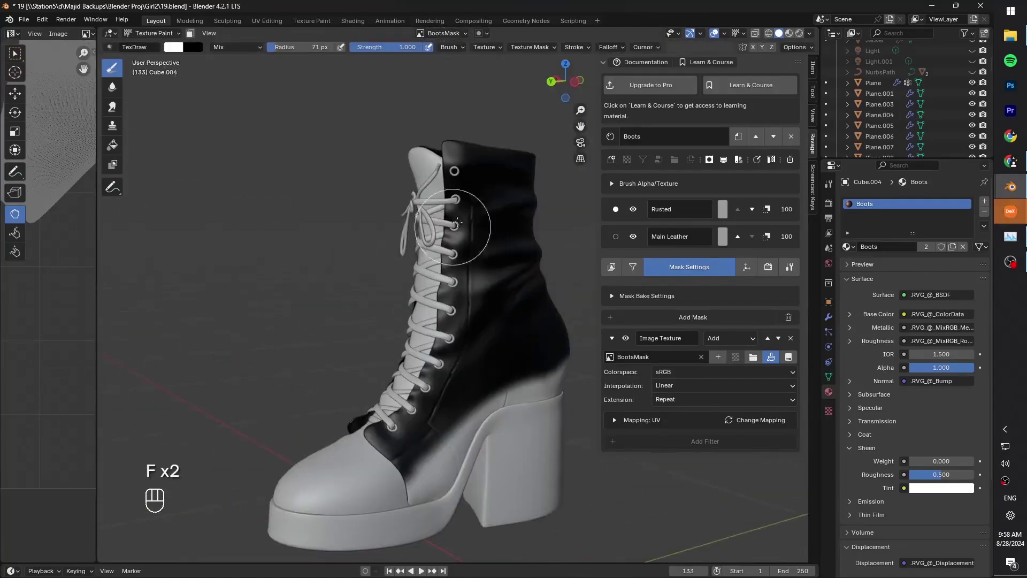
key(ctrl+z)
key(ctrl+z)
scroll(406, 79, up, 2)
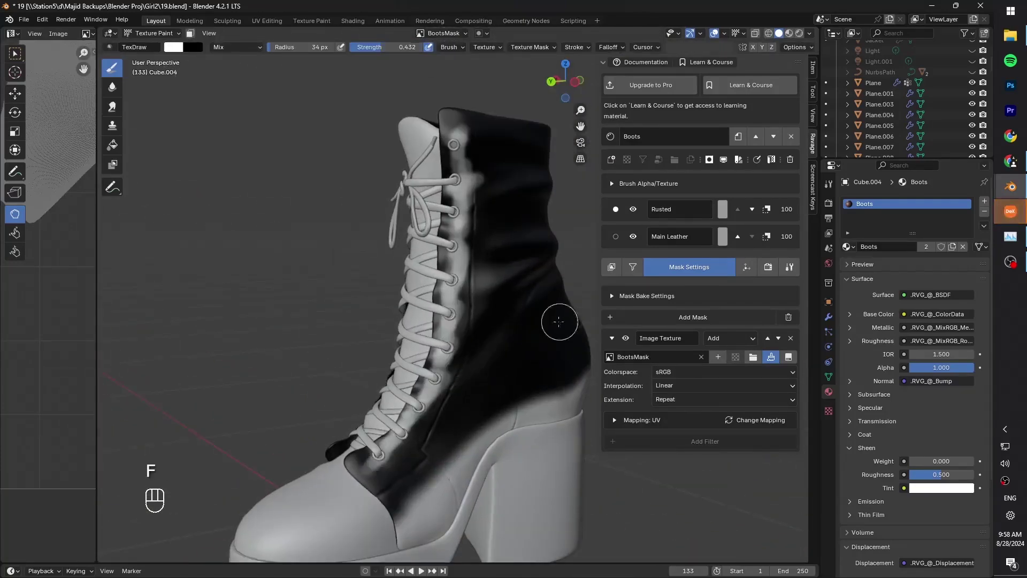
drag(447, 349, 413, 420)
middle_drag(413, 420, 480, 323)
Paint white wear bands on the mask across the folds at the back of the boot shaft, undoing unwanted strokes.
key(f)
drag(490, 300, 570, 262)
key(ctrl+z)
middle_drag(385, 278, 535, 268)
drag(479, 203, 396, 220)
middle_drag(396, 220, 561, 261)
drag(565, 286, 506, 332)
key(ctrl+z)
key(ctrl+z)
key(ctrl+z)
key(ctrl+z)
middle_drag(567, 310, 536, 305)
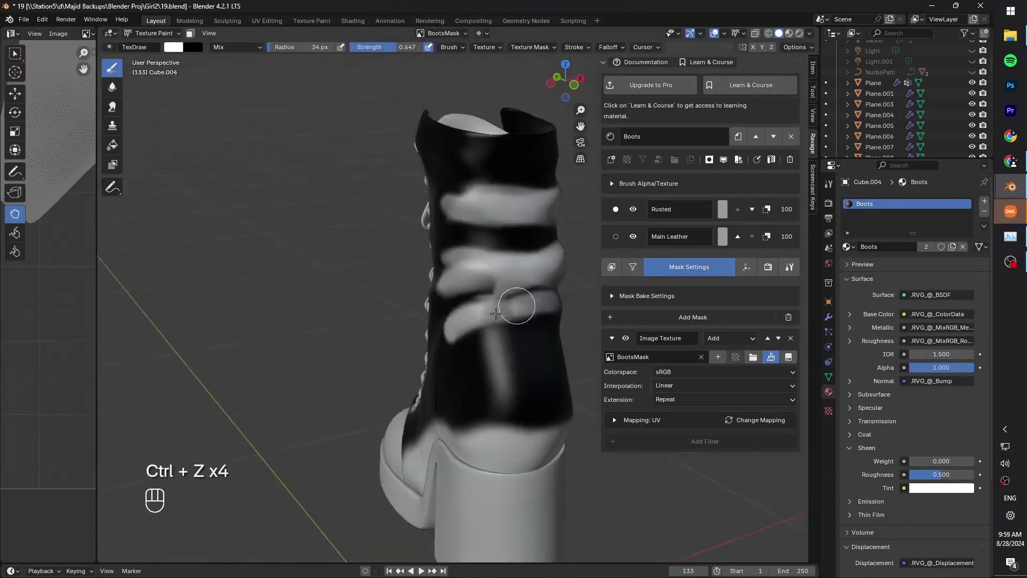
Paint softer white wear patches on the mask over the heel bulge and side folds, undoing unwanted strokes.
key(f)
middle_drag(471, 343, 540, 332)
drag(557, 311, 545, 339)
key(ctrl+z)
middle_drag(458, 369, 489, 360)
drag(489, 360, 409, 455)
mouse_move(410, 455)
middle_down()
mouse_move(471, 369)
mouse_move(388, 296)
mouse_move(470, 277)
middle_up()
drag(470, 278, 374, 294)
key(ctrl+z)
mouse_move(374, 342)
middle_down()
mouse_move(394, 360)
mouse_move(413, 465)
mouse_move(344, 470)
middle_up()
key(f)
key(ctrl+z)
key(f)
key(ctrl+z)
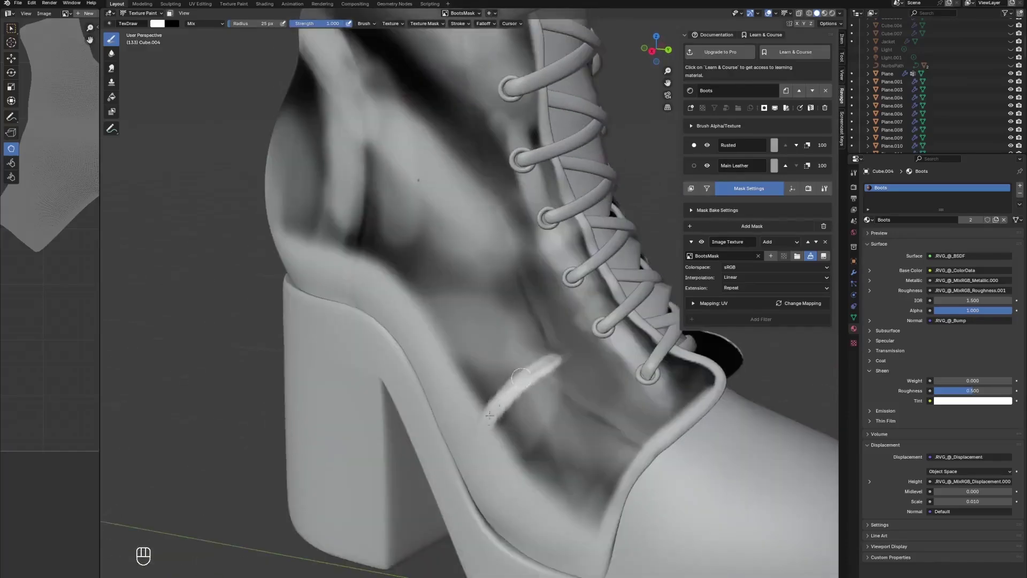
Paint solid white lines on the mask along the boot's seams with a thin brush at strength 1.000.
middle_drag(474, 449, 509, 301)
drag(518, 323, 473, 160)
key(ctrl+z)
mouse_move(466, 58)
mouse_down()
mouse_move(540, 480)
mouse_move(509, 511)
mouse_up()
shift+middle_drag(555, 420, 554, 540)
key(ctrl+z)
shift+drag(552, 538, 458, 138)
middle_drag(458, 138, 505, 384)
drag(506, 383, 507, 142)
middle_drag(532, 525, 461, 300)
drag(402, 69, 410, 445)
shift+middle_drag(413, 496, 415, 296)
drag(411, 263, 375, 448)
scroll(374, 448, down, 5)
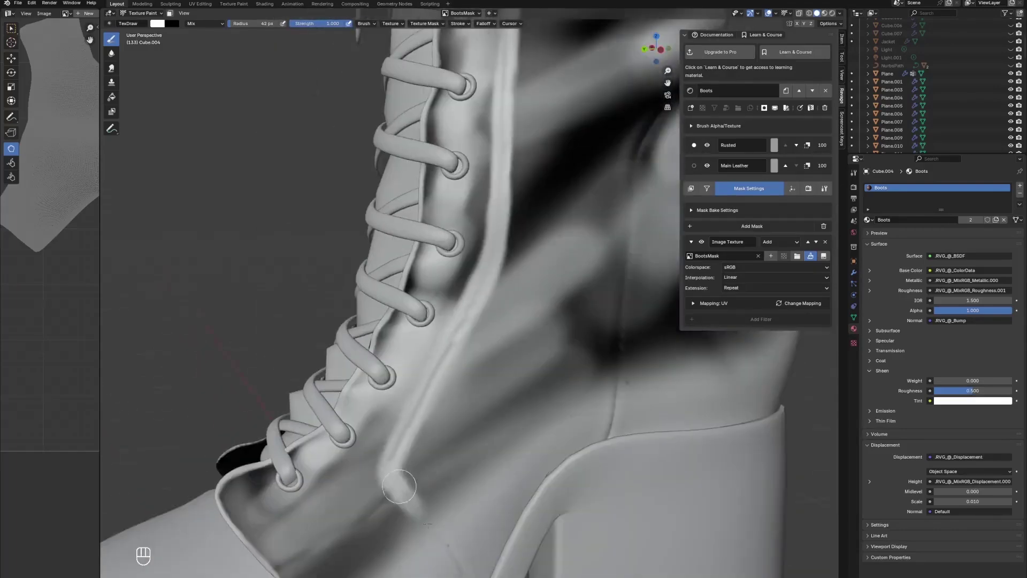
Show BootsMask in the image editor and save it as BootsMask.png.
scroll(385, 481, down, 2)
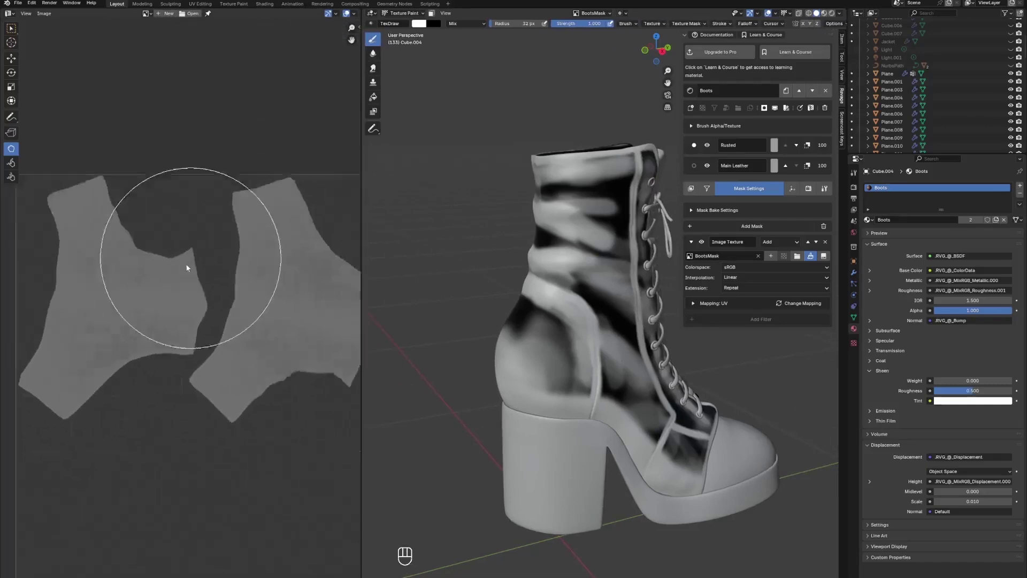
scroll(186, 268, down, 2)
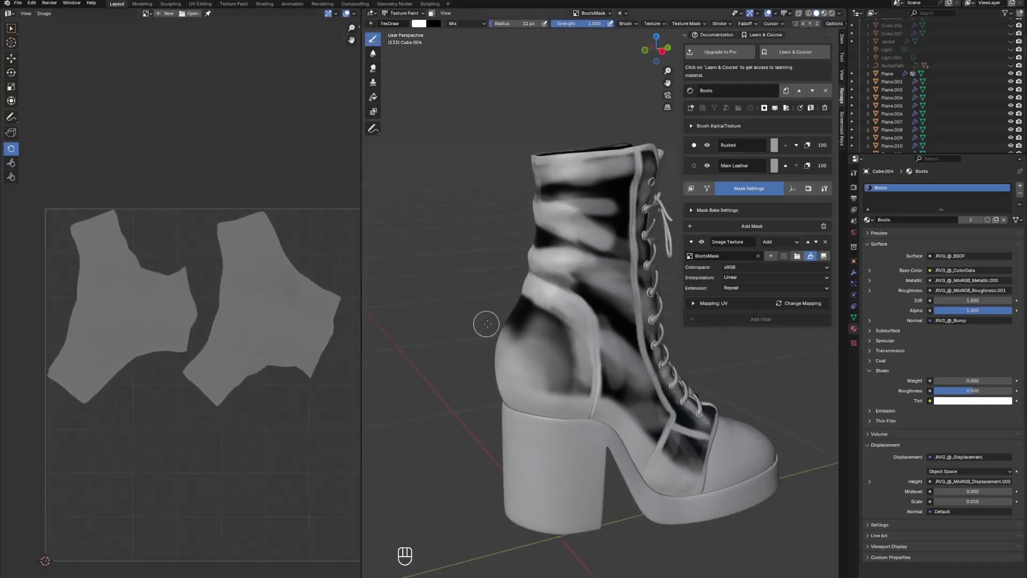
click(146, 13)
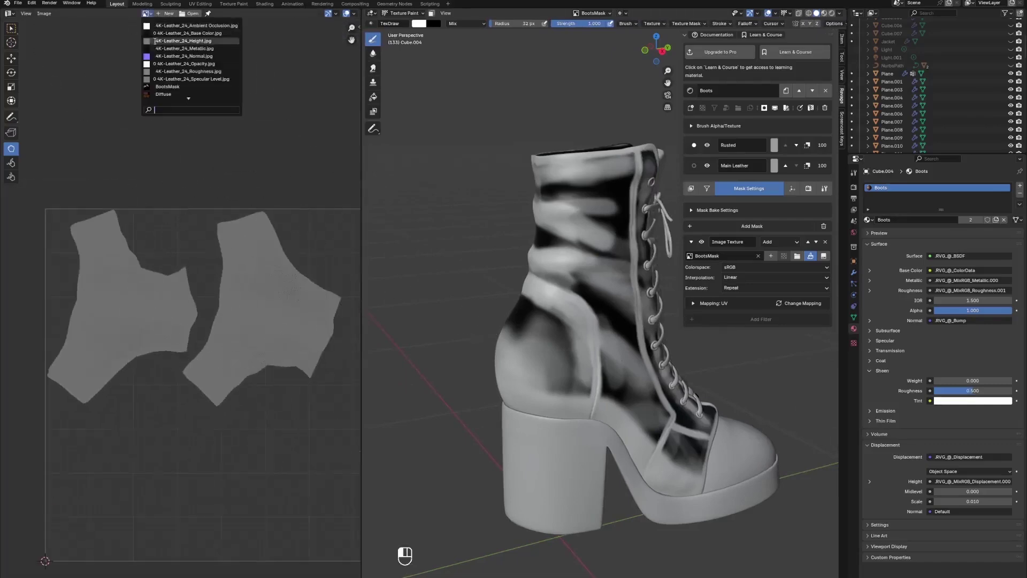
click(182, 87)
scroll(229, 218, down, 2)
click(45, 13)
click(55, 104)
click(643, 405)
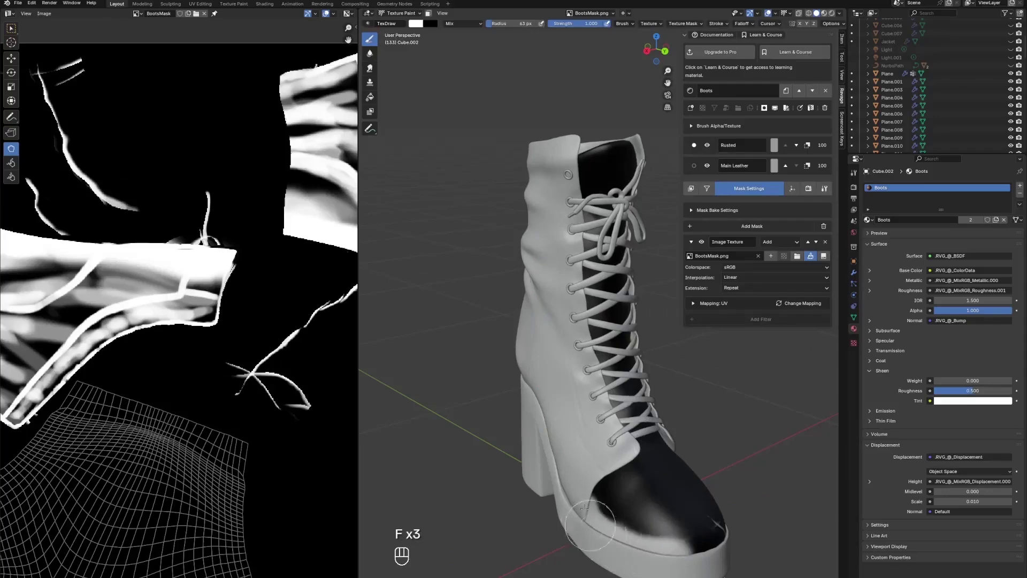
Paint white wear streaks on the mask across the boot's toe cap, undoing the last unwanted strokes.
mouse_move(642, 509)
middle_down()
mouse_move(665, 509)
mouse_move(602, 514)
mouse_move(661, 522)
mouse_move(668, 504)
middle_up()
key(alt+q)
key(alt+q)
key(f)
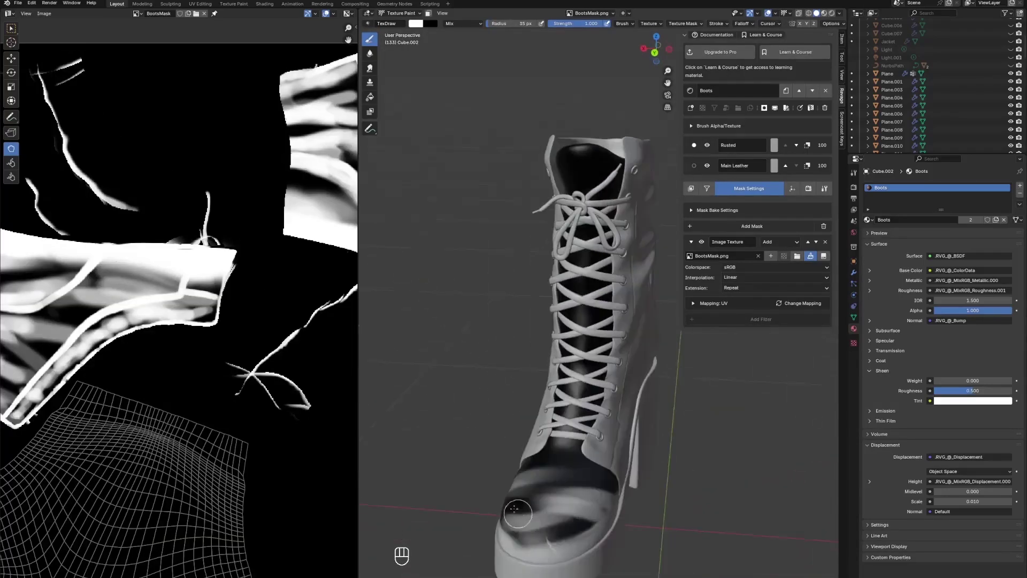
key(ctrl+z)
key(ctrl+z)
Paint white wear on the mask over the tongue beneath the laces with a smaller brush.
mouse_move(509, 510)
middle_down()
mouse_move(635, 463)
mouse_move(454, 422)
mouse_move(555, 406)
middle_up()
key(f)
key(f)
click(555, 403)
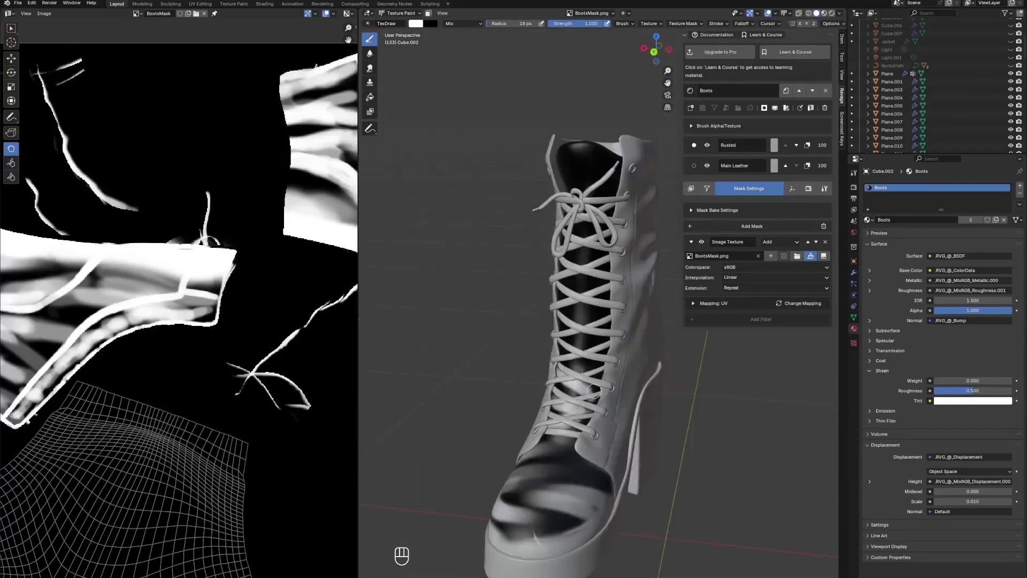
middle_drag(577, 299, 588, 243)
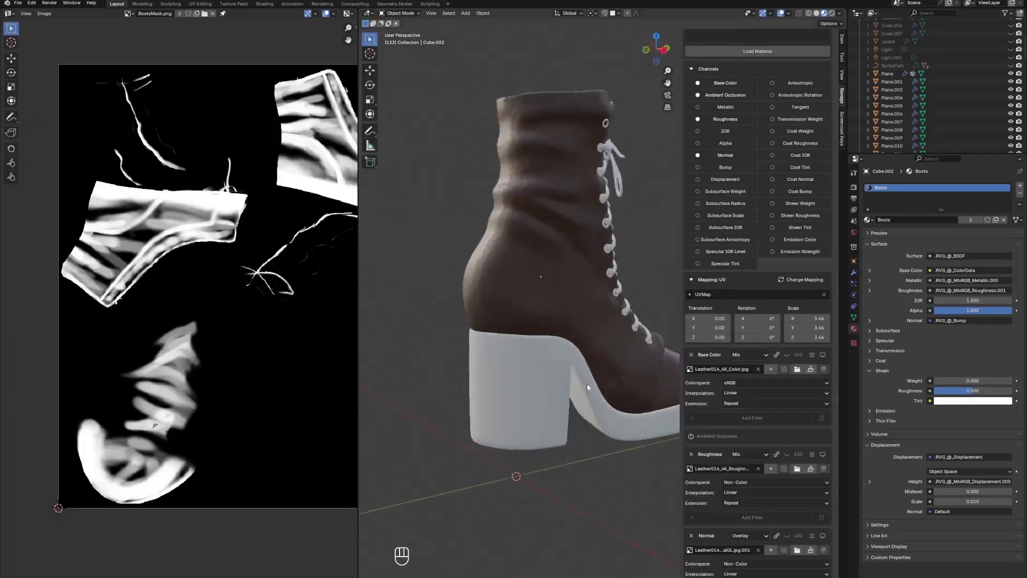
Add a new layer above Rusted with only the Base Color channel enabled.
middle_drag(587, 384, 594, 368)
scroll(725, 346, up, 10)
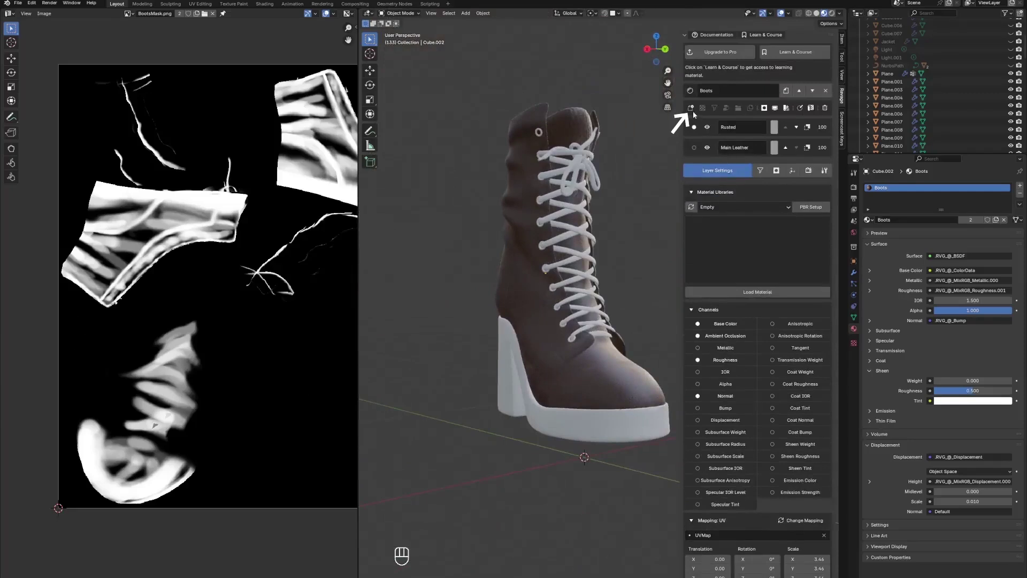
click(691, 108)
scroll(719, 368, down, 1)
click(697, 365)
click(698, 412)
scroll(718, 440, up, 1)
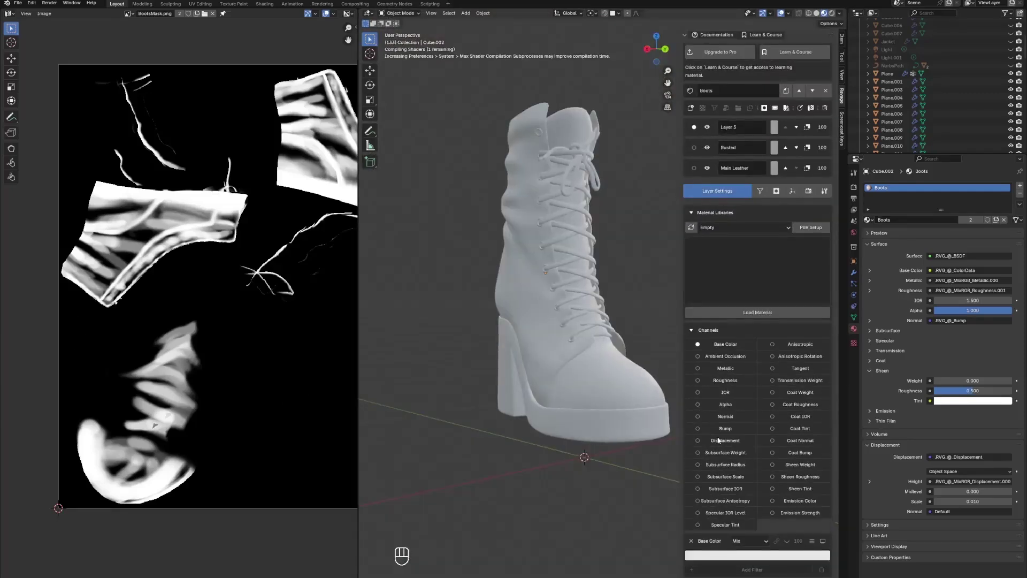
Change the new layer's Base Color to an image texture and create a grey 2048 image named Highlight Shadows for it.
click(813, 540)
click(774, 552)
scroll(786, 544, down, 3)
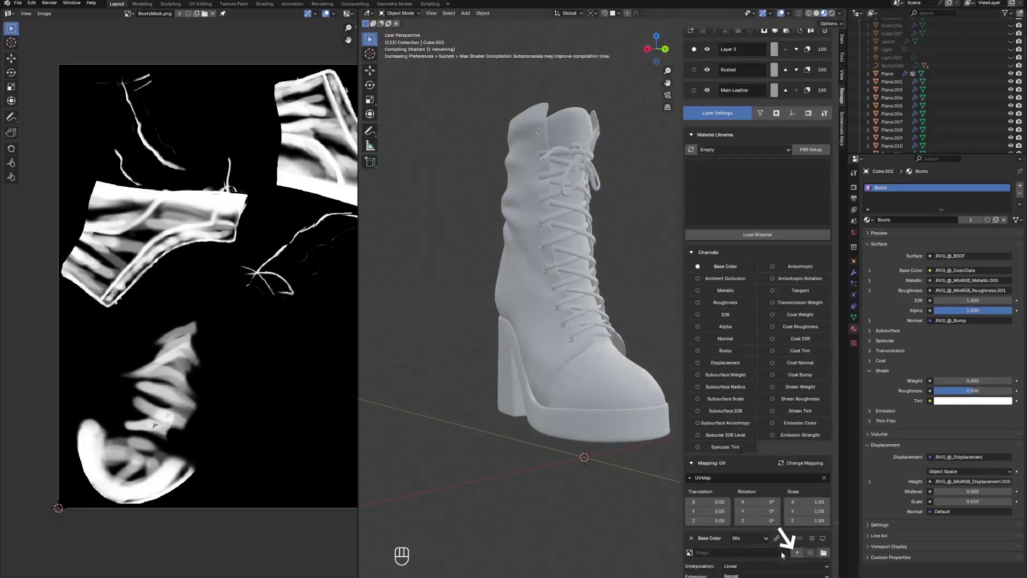
click(792, 554)
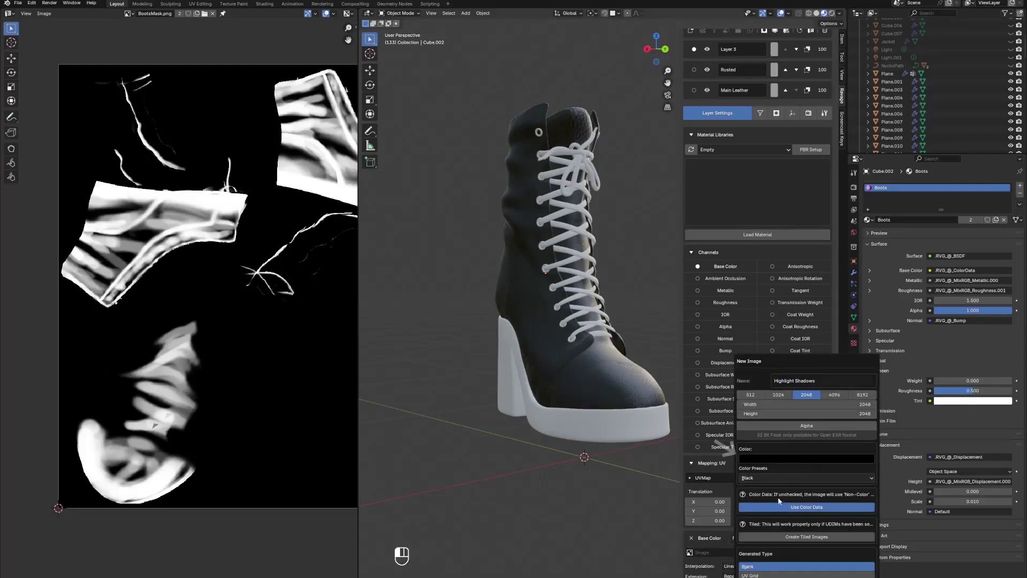
click(796, 461)
drag(820, 392, 820, 334)
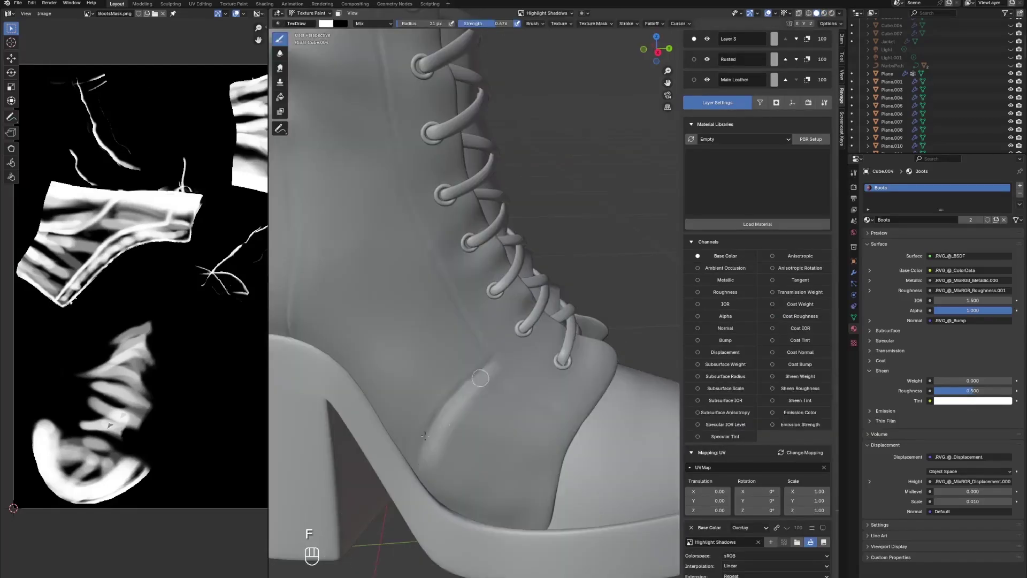
Paint white highlights along the boot's seams and folds and black shadows between them at strength 0.674.
drag(474, 361, 418, 435)
middle_drag(488, 348, 463, 366)
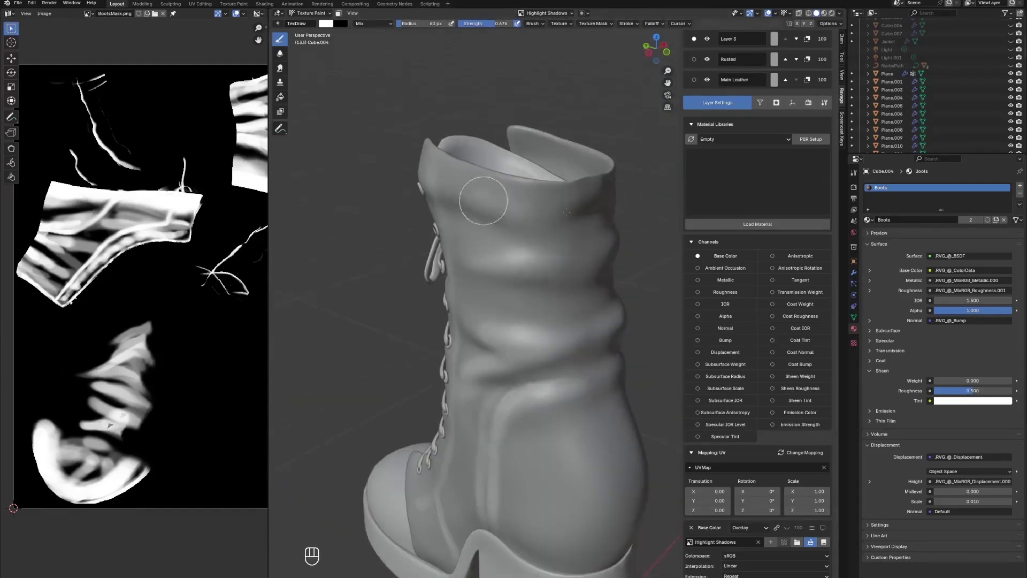
key(x)
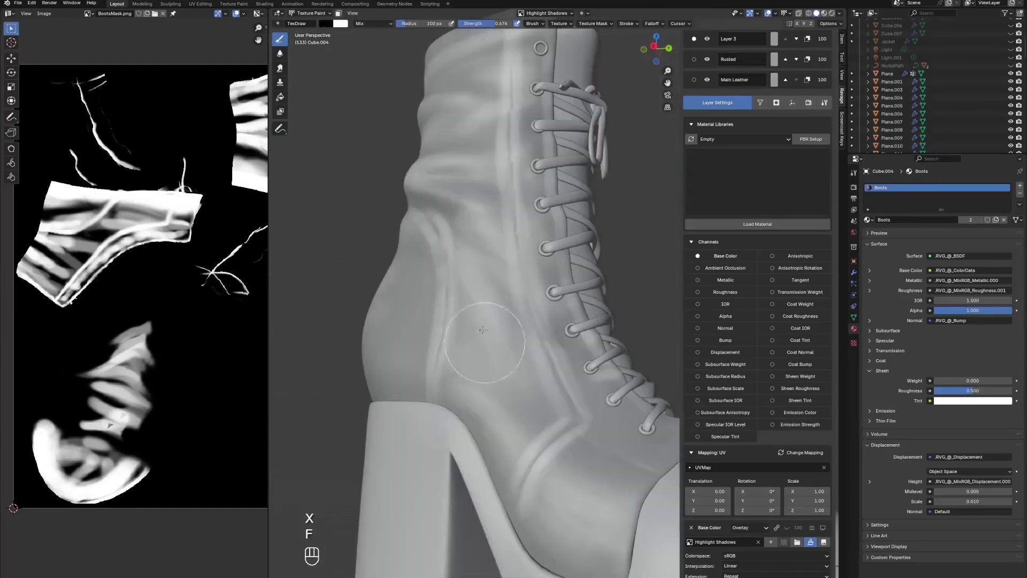
key(ctrl+z)
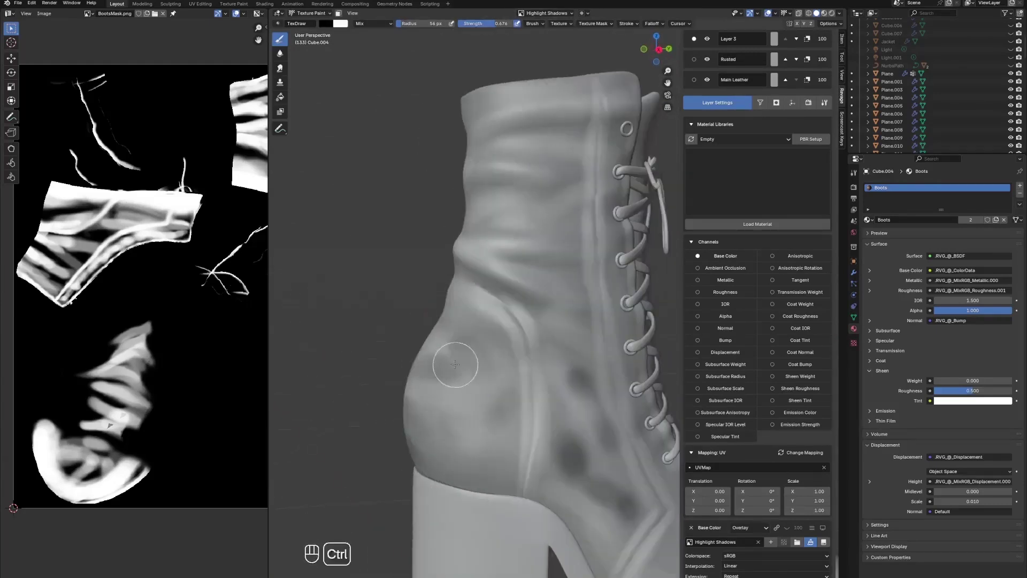
key(ctrl+z)
key(ctrl+z)
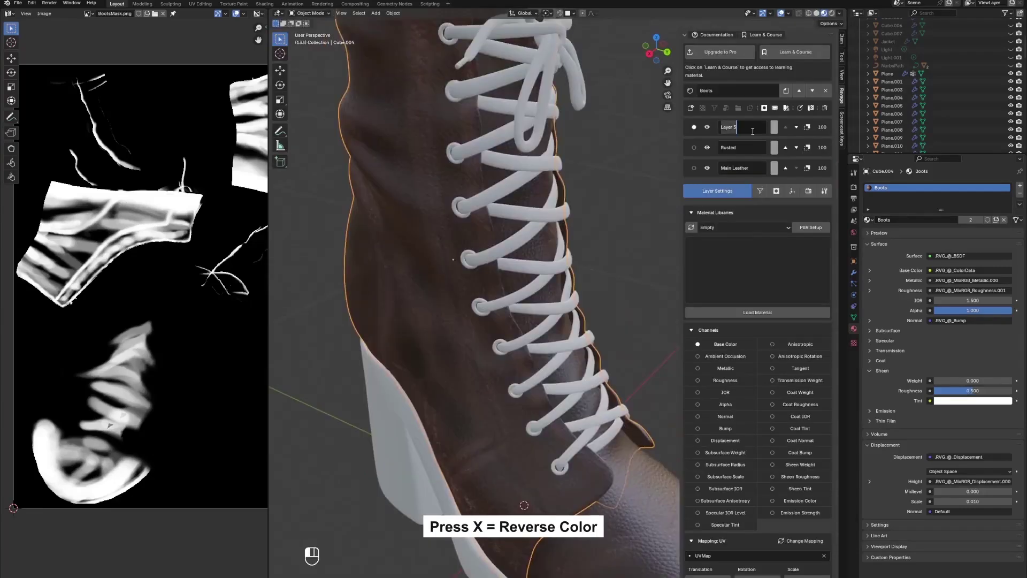
Rename the top layer as "highlight shadow".
text(highlight shadow)
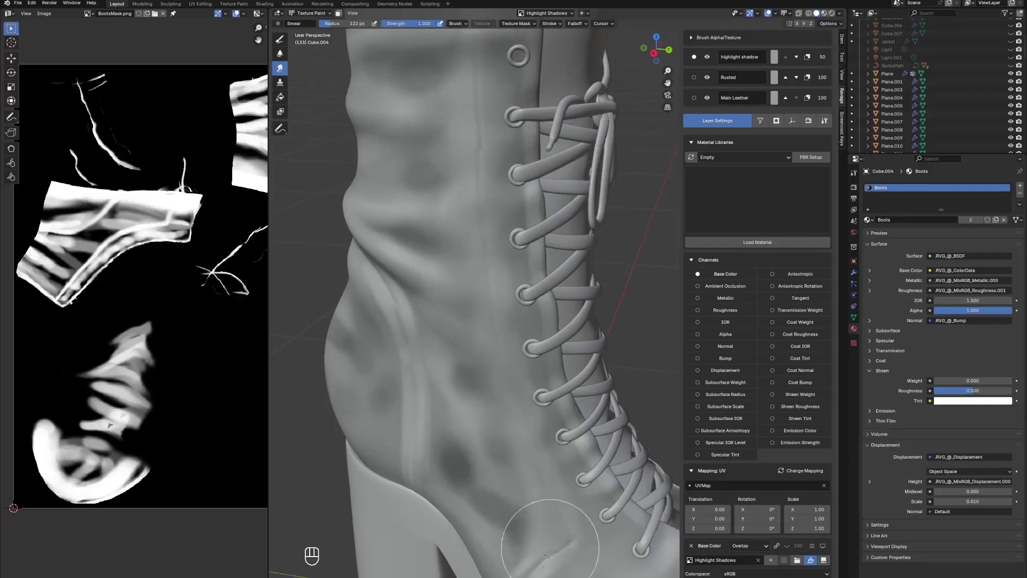
Resize the Smear brush for blending the painted highlights and shadows around the lower front of the boot.
middle_drag(610, 488, 519, 369)
key(f)
click(520, 455)
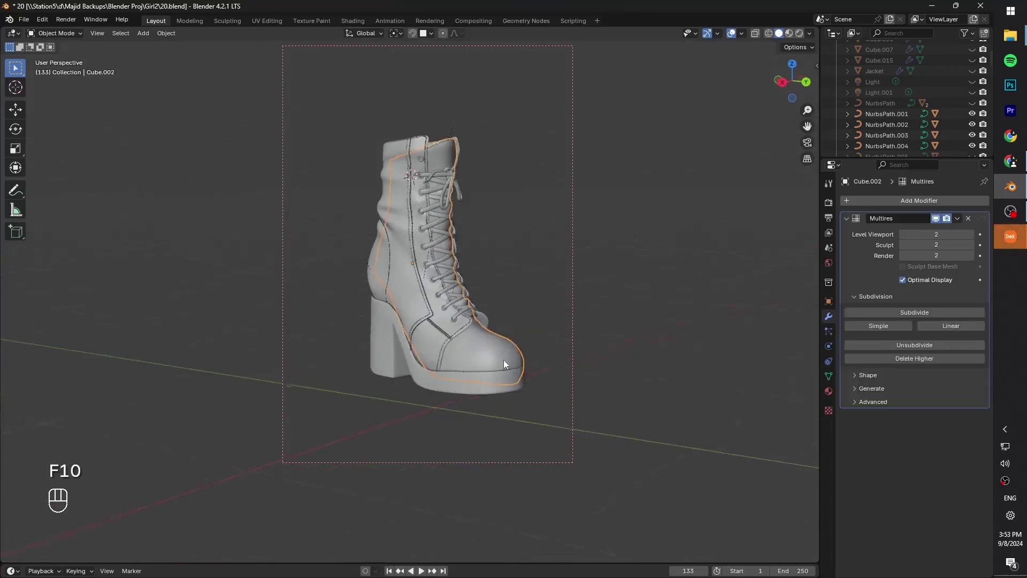
Examine the finished boot's seam stitching and the Array, Subdivision and Curve modifiers on the short stitch row above the toe.
click(537, 361)
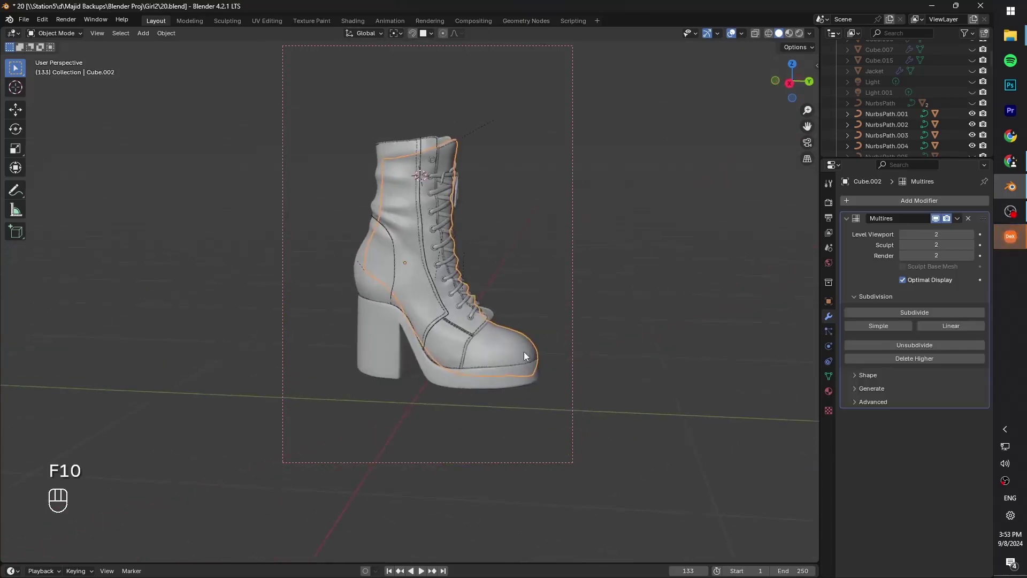
scroll(419, 287, up, 3)
scroll(458, 390, up, 2)
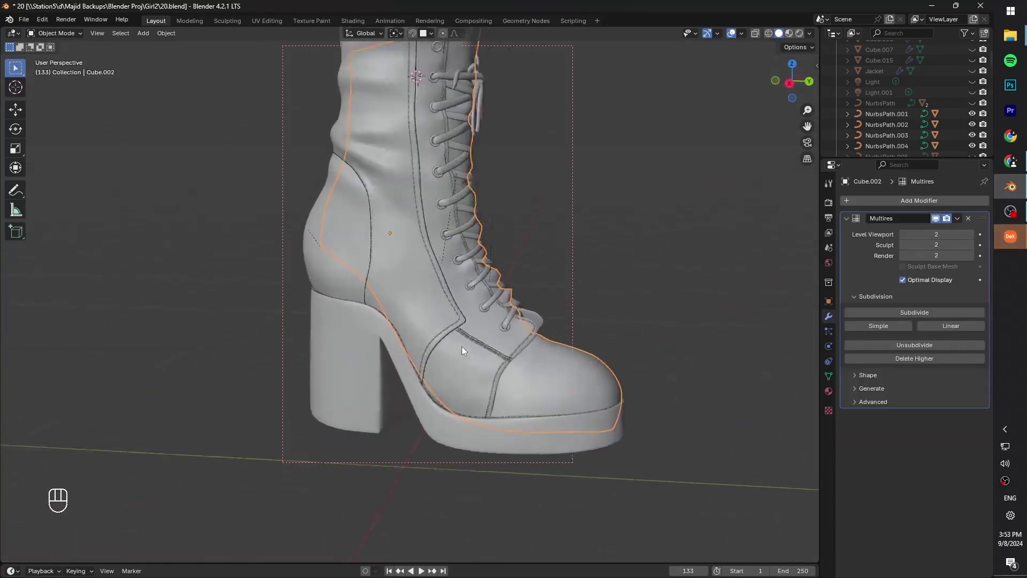
scroll(458, 356, up, 3)
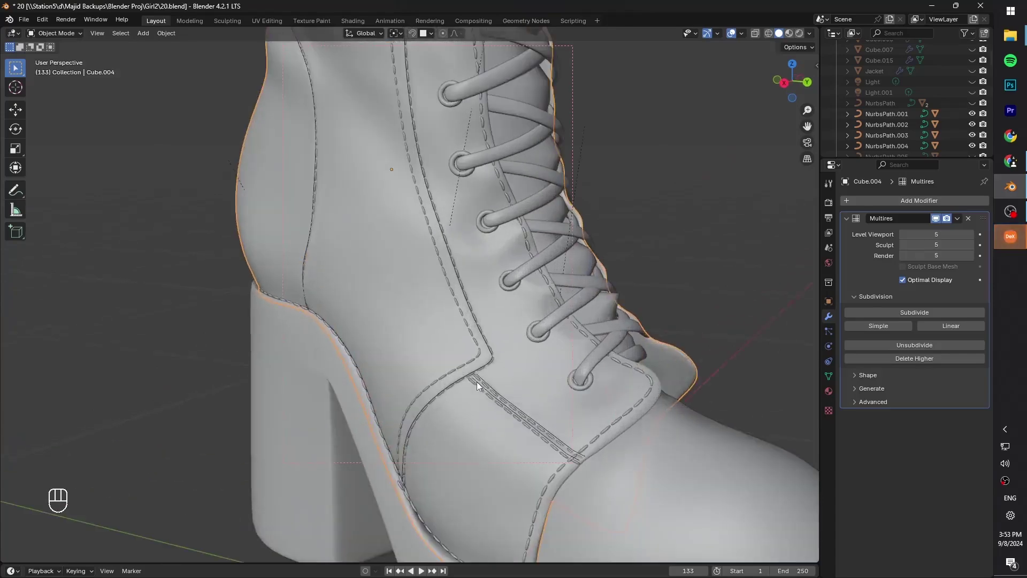
click(483, 390)
click(484, 390)
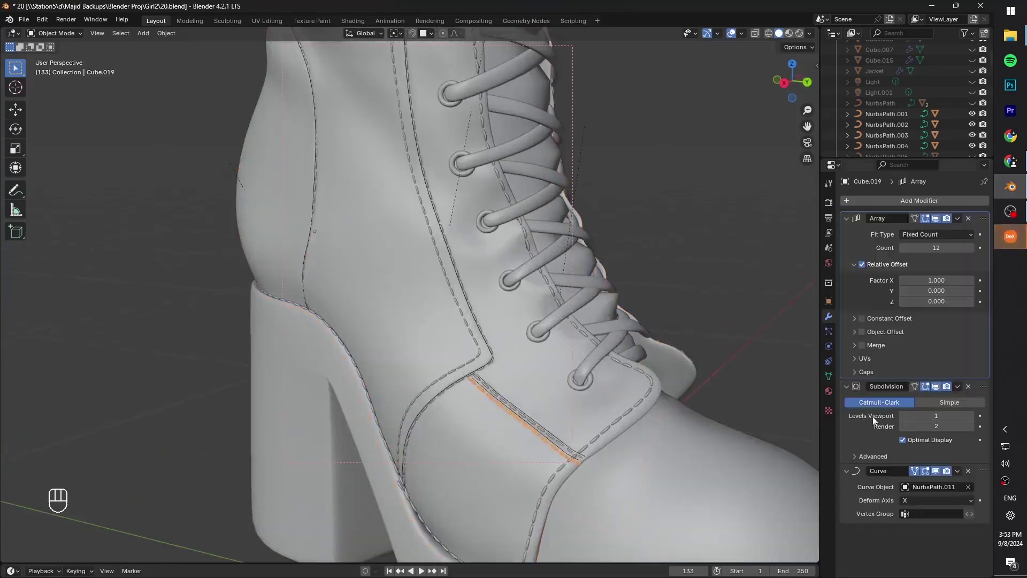
click(829, 391)
click(936, 248)
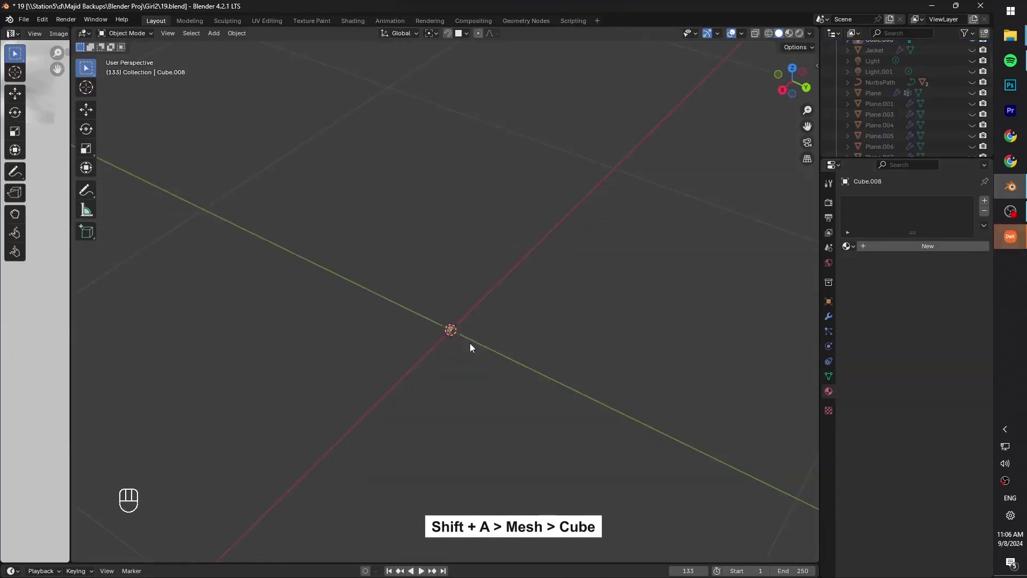
Add a path curve at the world origin, where the small cube sits.
key(shift+a)
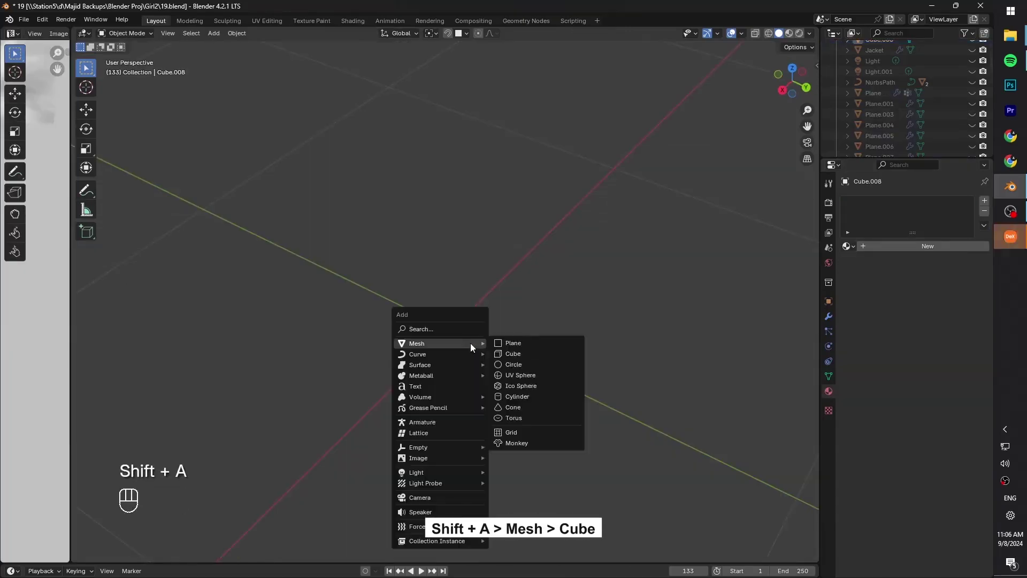
mouse_move(473, 356)
click(532, 396)
Scale the whole mesh of the small cube about 5.1 times along the X axis.
key(Tab)
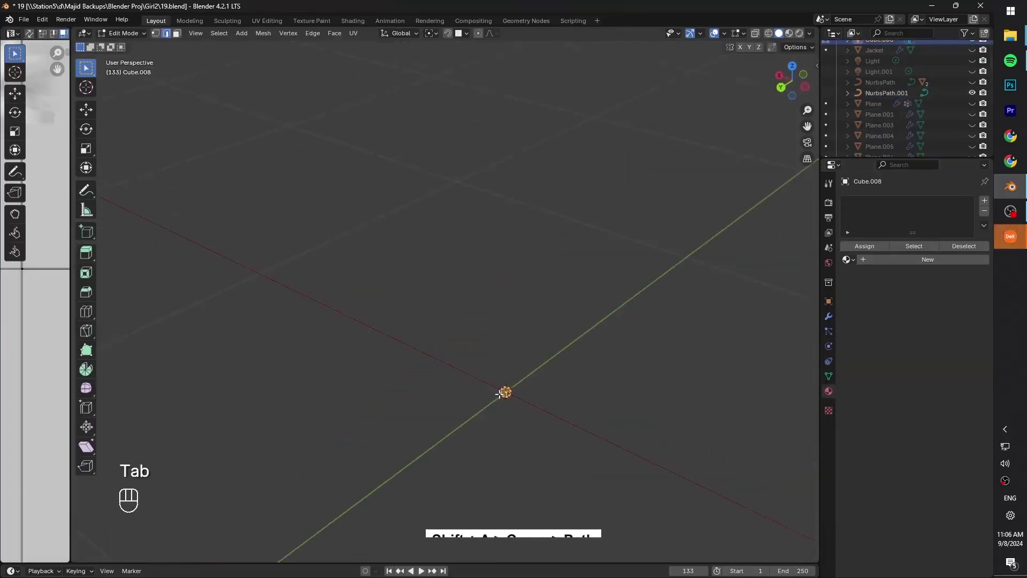
key(a)
key(s)
key(x)
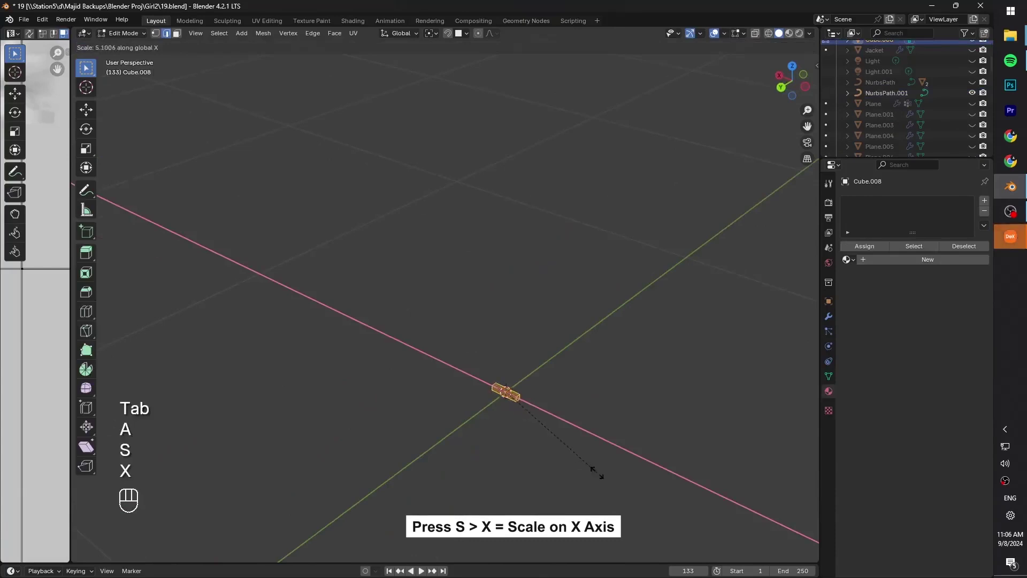
click(597, 473)
Add a loop cut across the middle of the stretched cube and move it along Z to arch the stitch.
key(ctrl+r)
click(505, 393)
key(g)
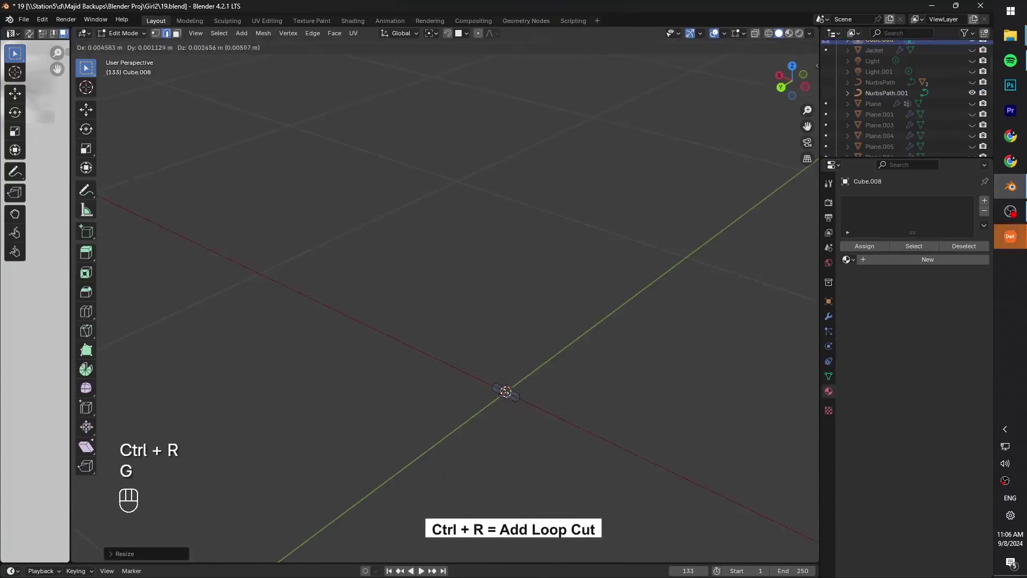
key(z)
click(509, 404)
key(Tab)
Parent the stitch mesh to the path curve using the Object option.
shift+middle_drag(510, 406, 465, 323)
shift+click(480, 333)
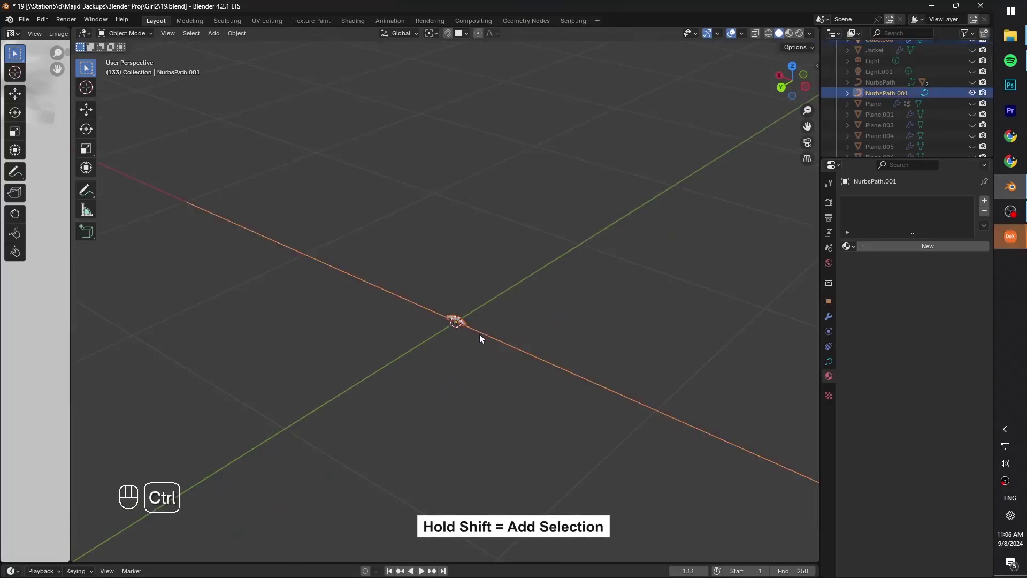
key(ctrl+p)
click(479, 334)
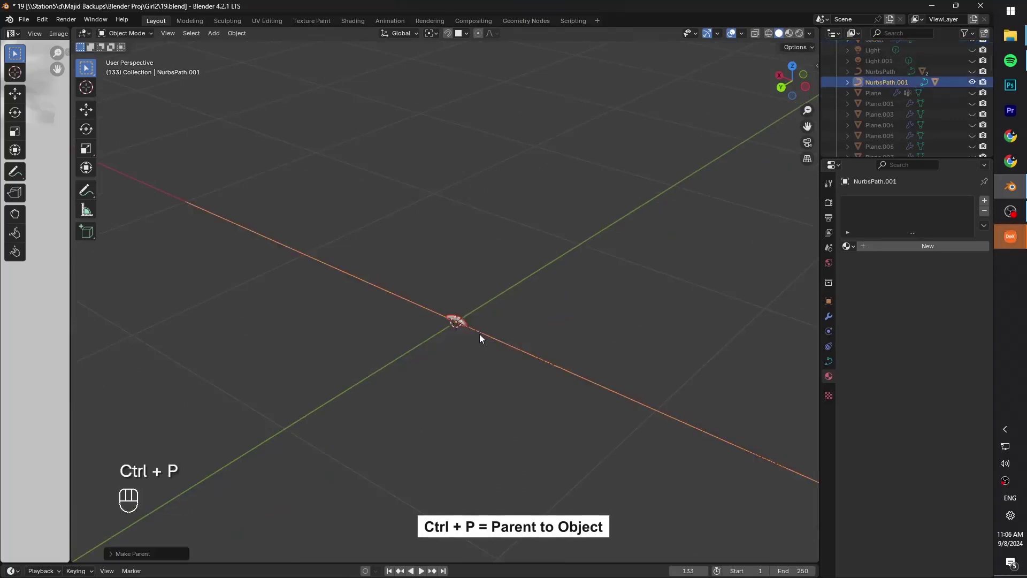
key(ctrl+z)
key(ctrl+z)
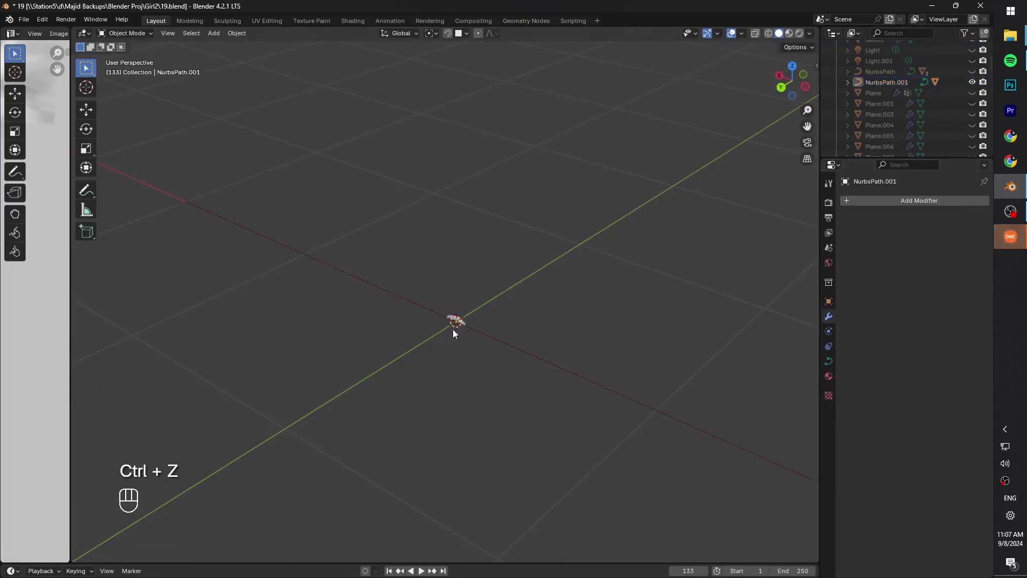
Give the stitch mesh an Array modifier with a count of 12, placed above its Subdivision modifier.
click(973, 200)
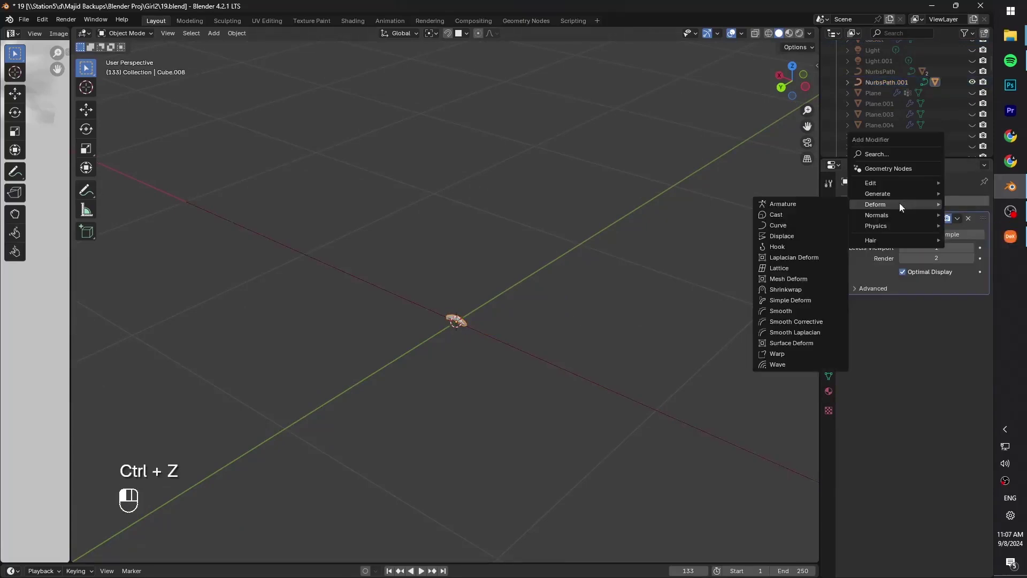
mouse_move(902, 194)
click(835, 193)
drag(983, 316, 973, 215)
drag(941, 248, 966, 248)
Add a Curve modifier to the stitch mesh and choose the path NurbsPath.001 as its curve object.
click(941, 202)
mouse_move(898, 216)
click(830, 234)
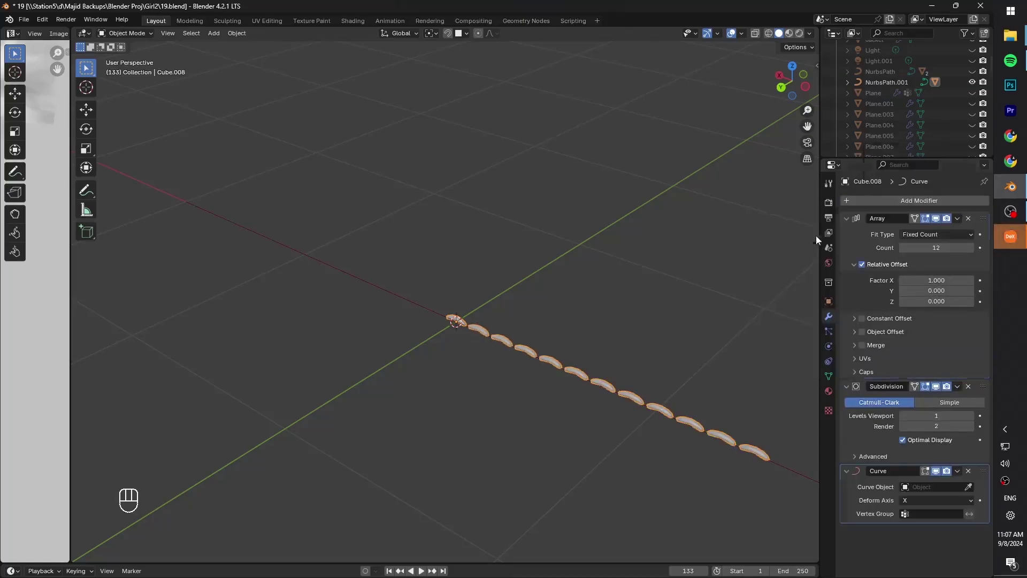
click(397, 291)
Set the Array modifier's fit type to Fit Curve and choose NurbsPath.001 as its curve.
scroll(550, 316, down, 5)
shift+middle_drag(629, 344, 576, 352)
scroll(629, 358, up, 2)
click(947, 237)
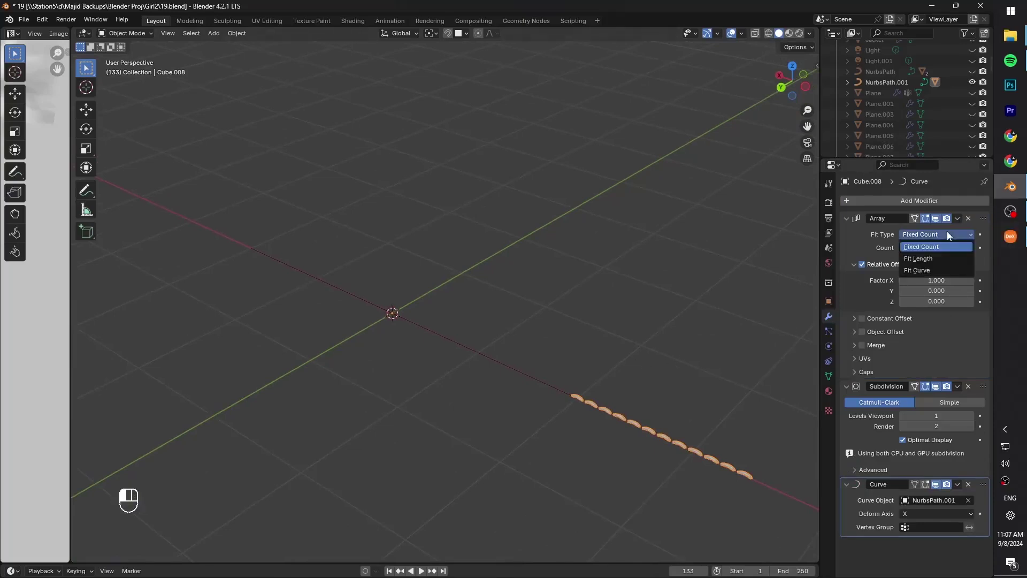
click(923, 271)
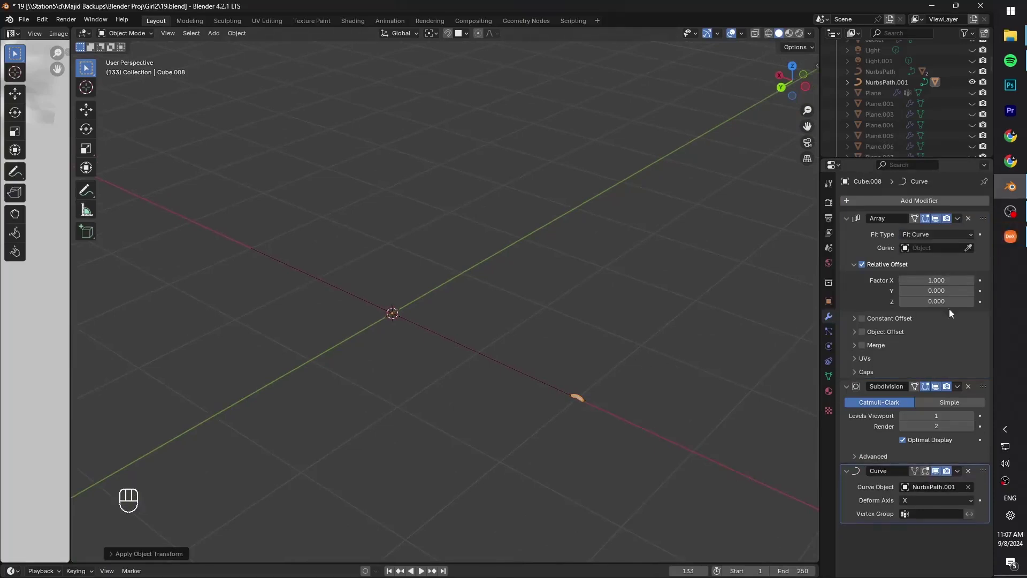
click(561, 390)
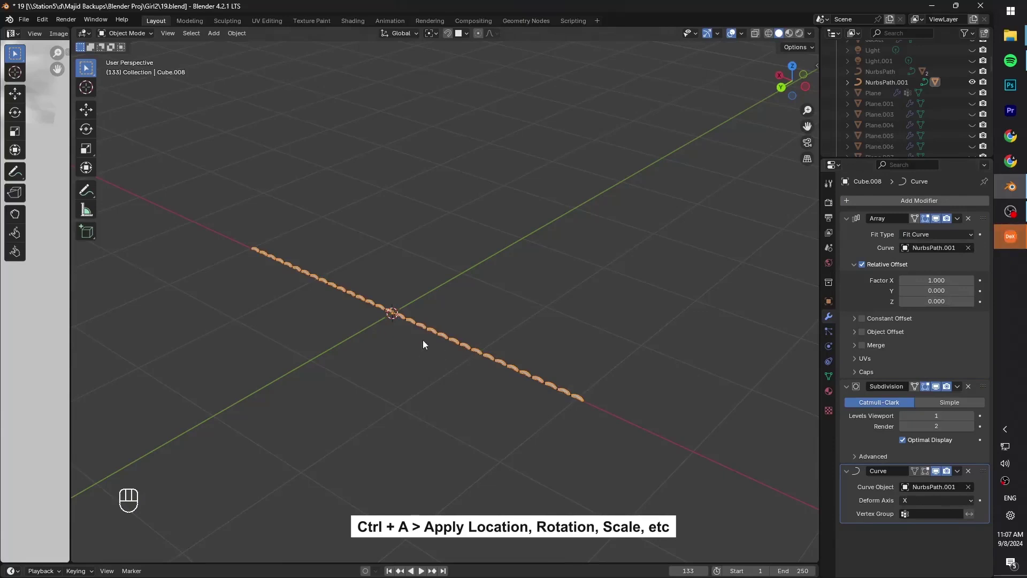
Move the stitch path sideways in the back view to place it over the side of the boot's front.
key(alt+a)
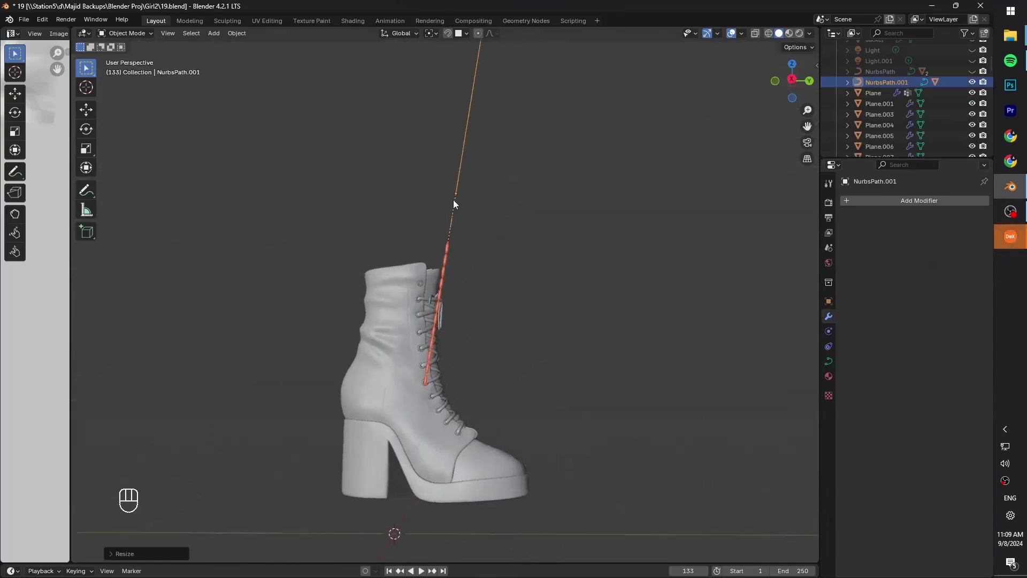
key(g)
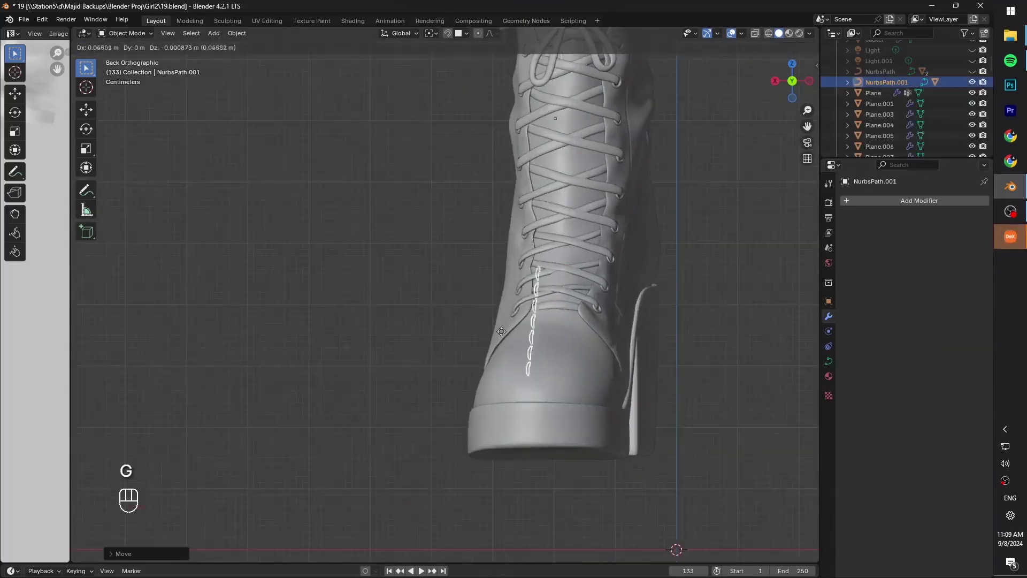
click(512, 341)
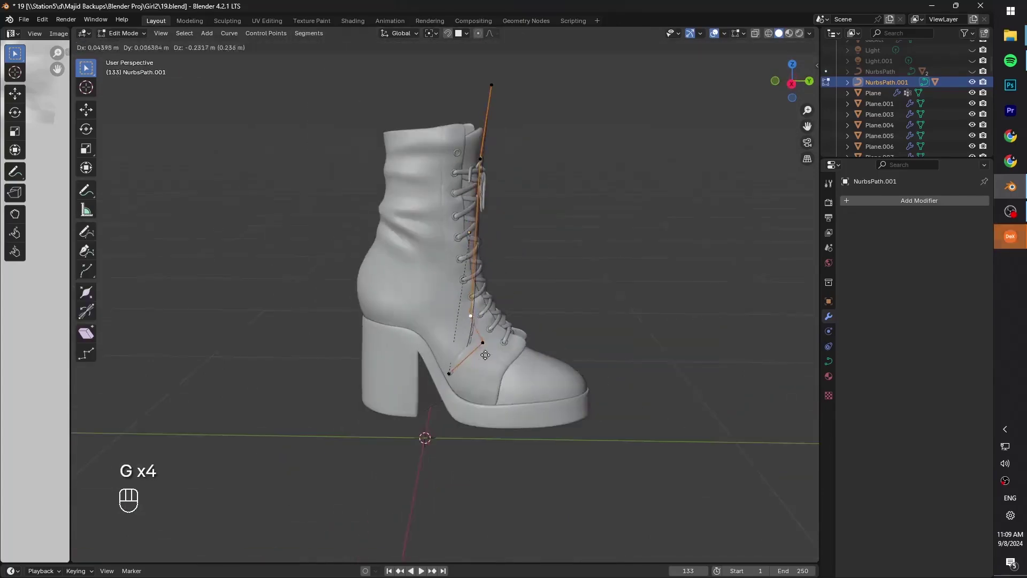
Move the path's lower control points along the side panel seam and extend the path down towards the sole.
key(g)
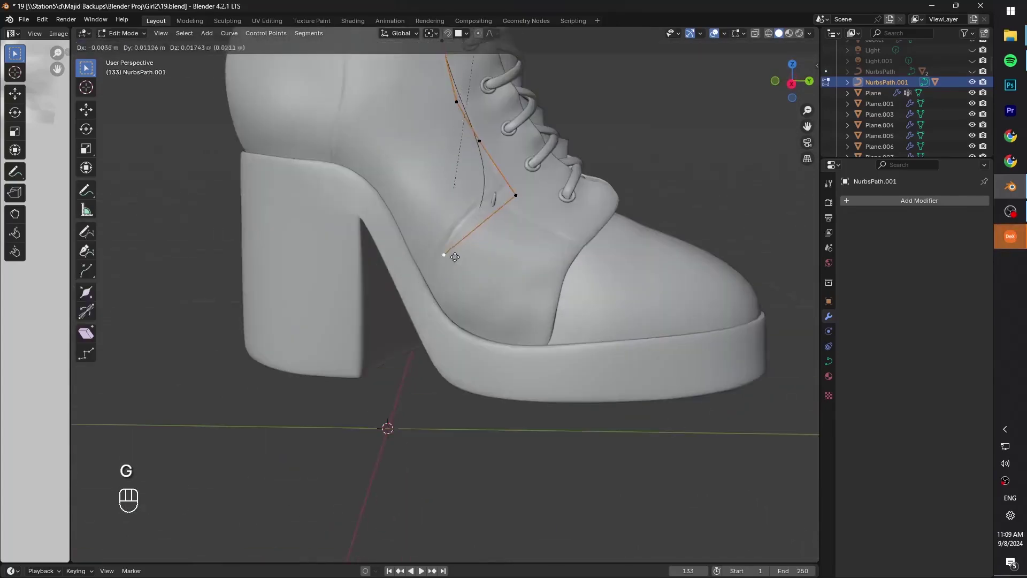
click(455, 256)
click(516, 195)
key(g)
click(507, 185)
ctrl+right_click(431, 279)
key(g)
click(459, 221)
key(g)
key(Tab)
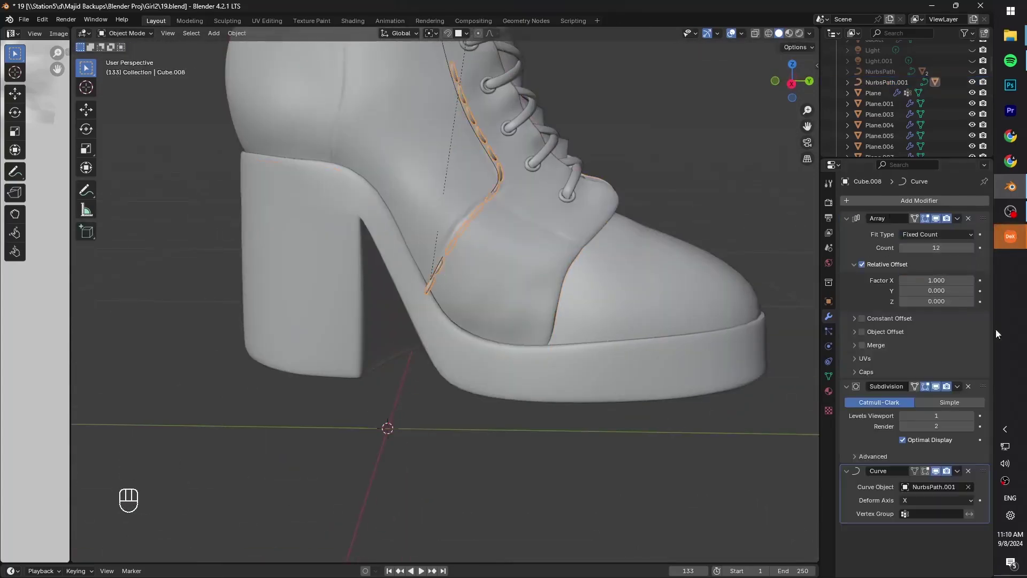
Adjust the path's control points one by one so the stitches follow the side seam and rest on the boot's surface.
scroll(548, 239, up, 4)
key(Tab)
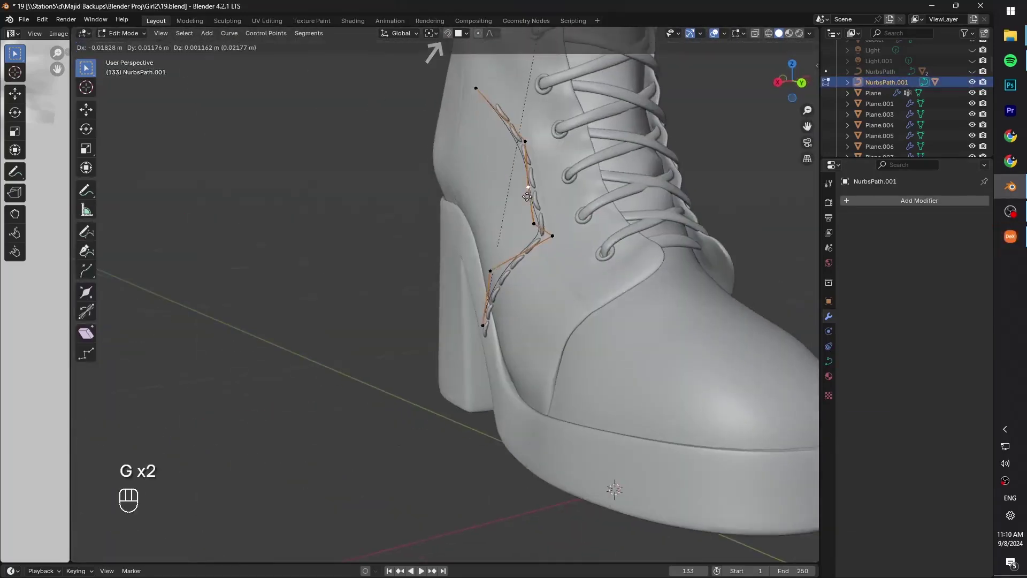
key(KP_Decimal)
key(g)
key(g)
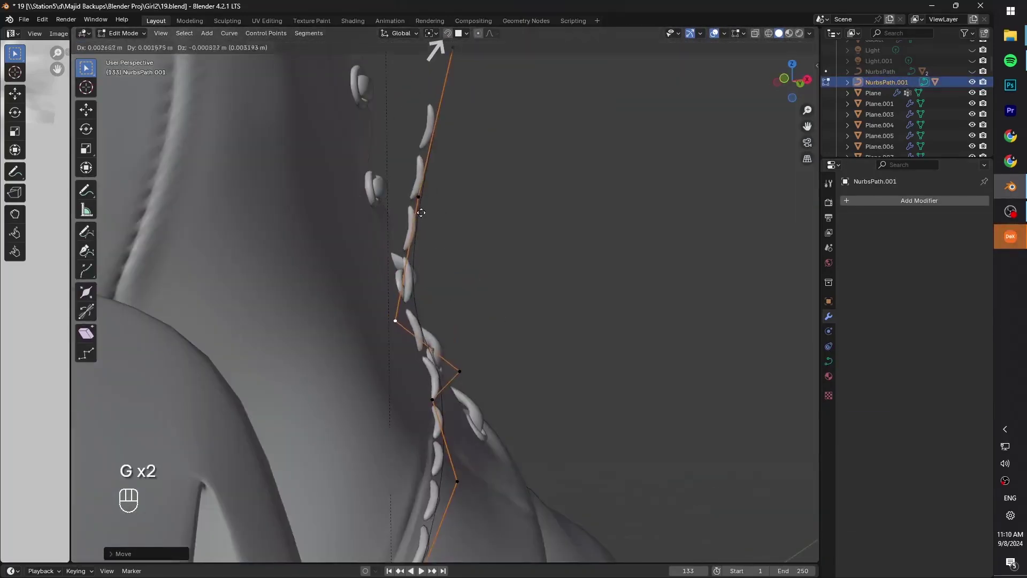
key(g)
key(g)
key(g)
key(g)
key(g)
key(g)
key(g)
key(g)
key(g)
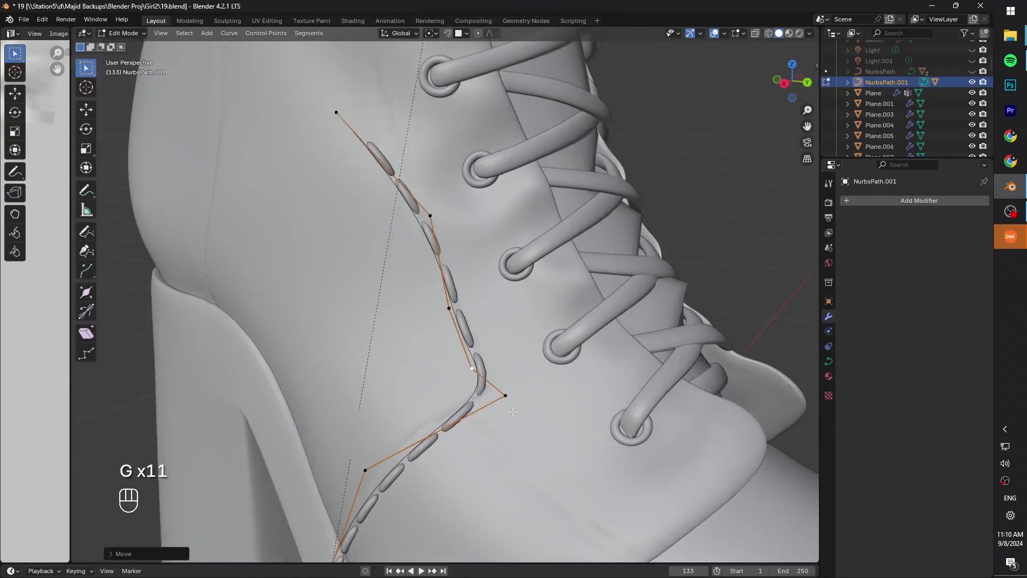
Reposition the control points around the seam's corner and at the path's lower end near the sole.
key(g)
key(g)
key(g)
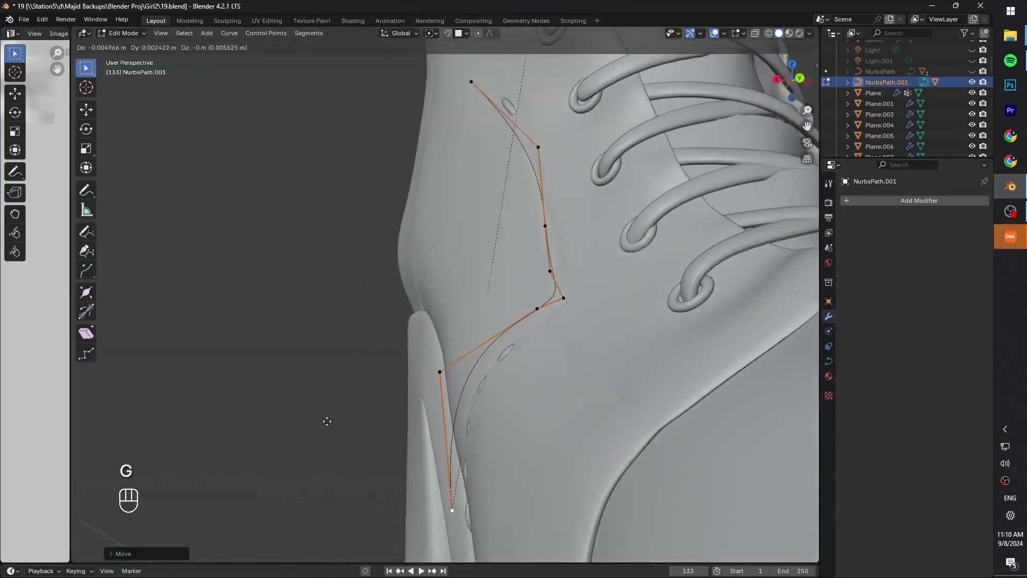
key(g)
key(g)
key(g)
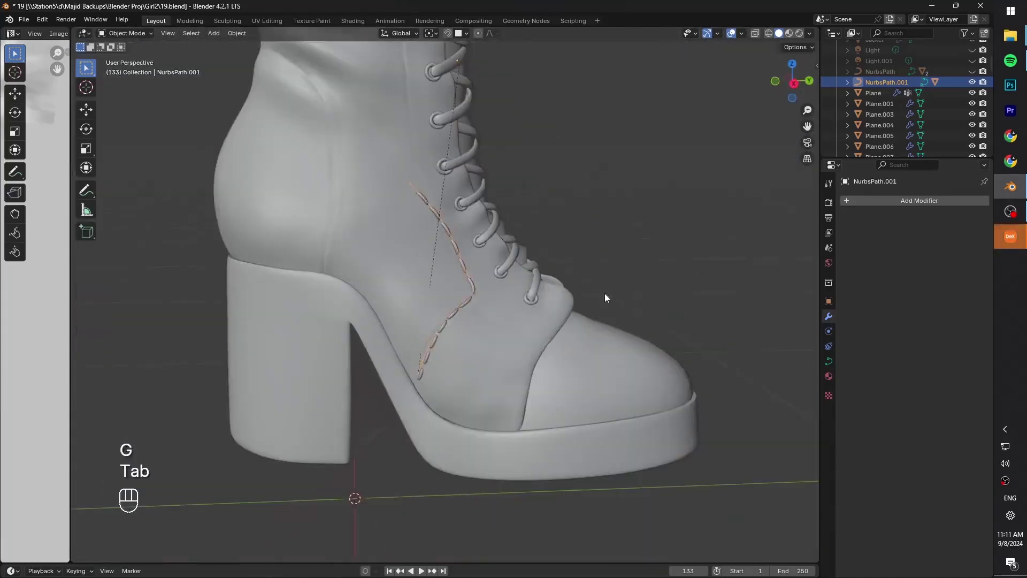
Adjust the path's upper points and extrude it upward along the vertical side seam towards the boot's top edge.
key(Tab)
key(g)
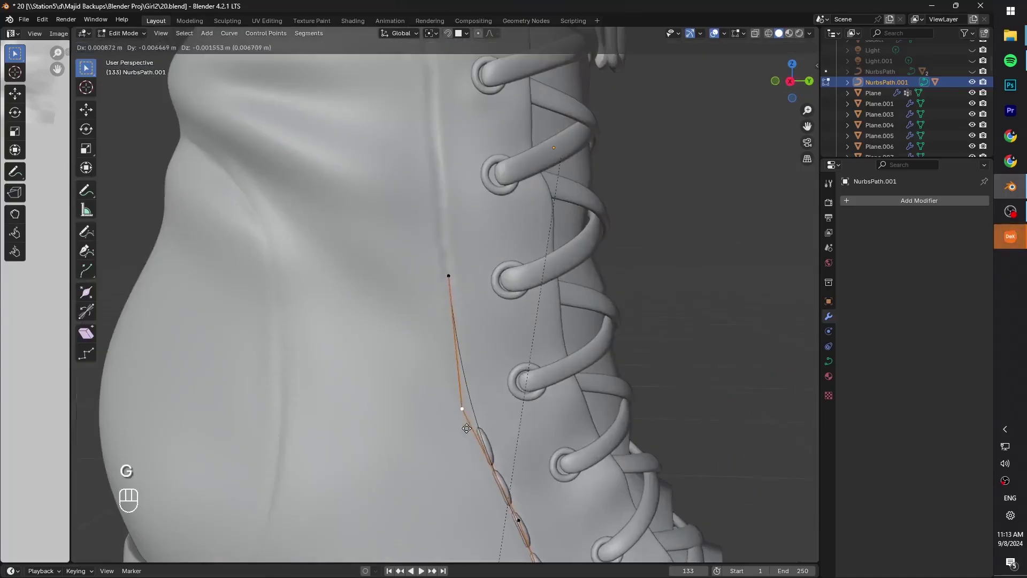
shift+middle_drag(481, 300, 451, 435)
key(e)
key(e)
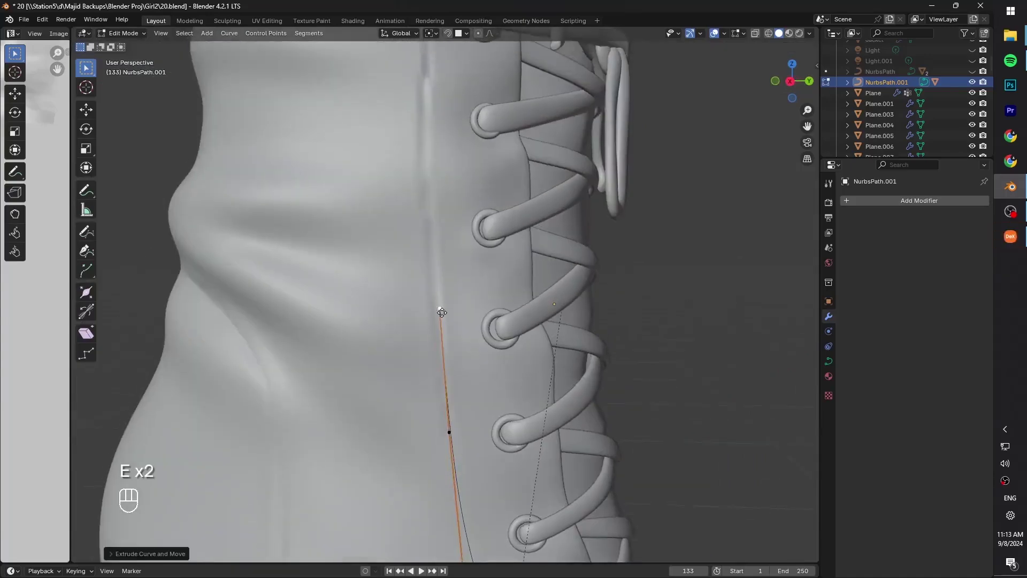
key(e)
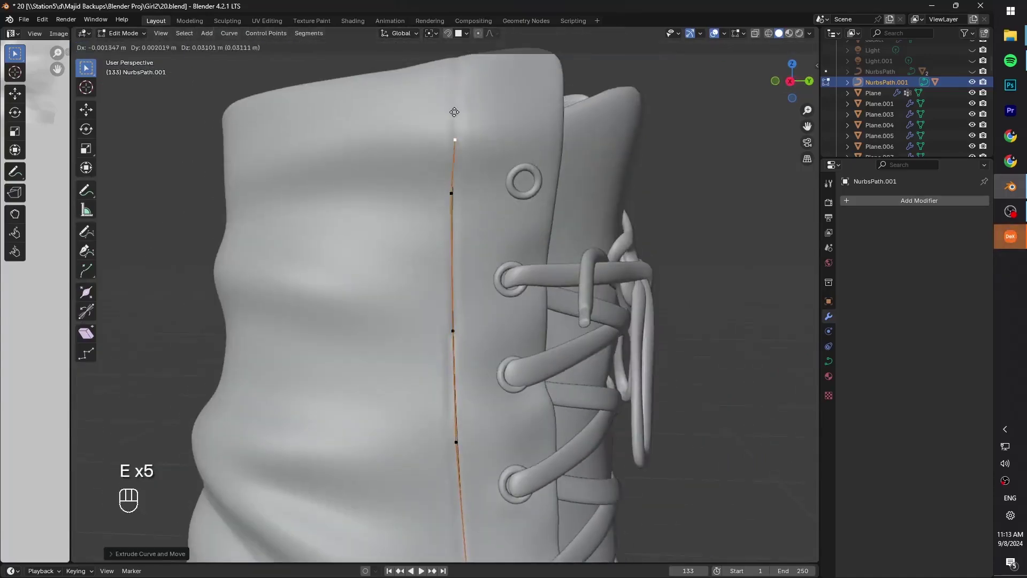
key(Tab)
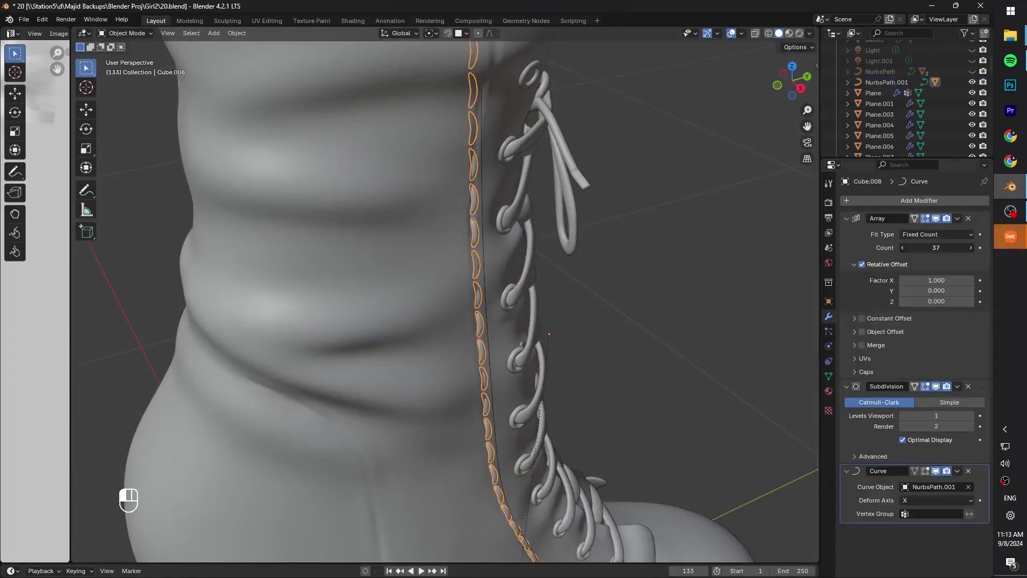
Move and rotate the path's control points beside the laces so the stitches hug the boot's shaft.
key(g)
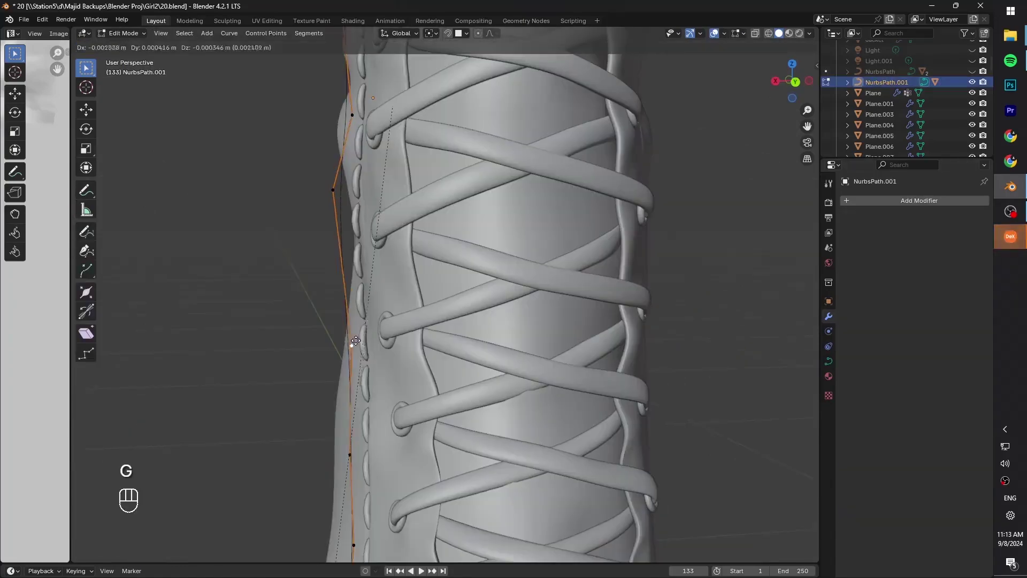
key(g)
right_click(321, 217)
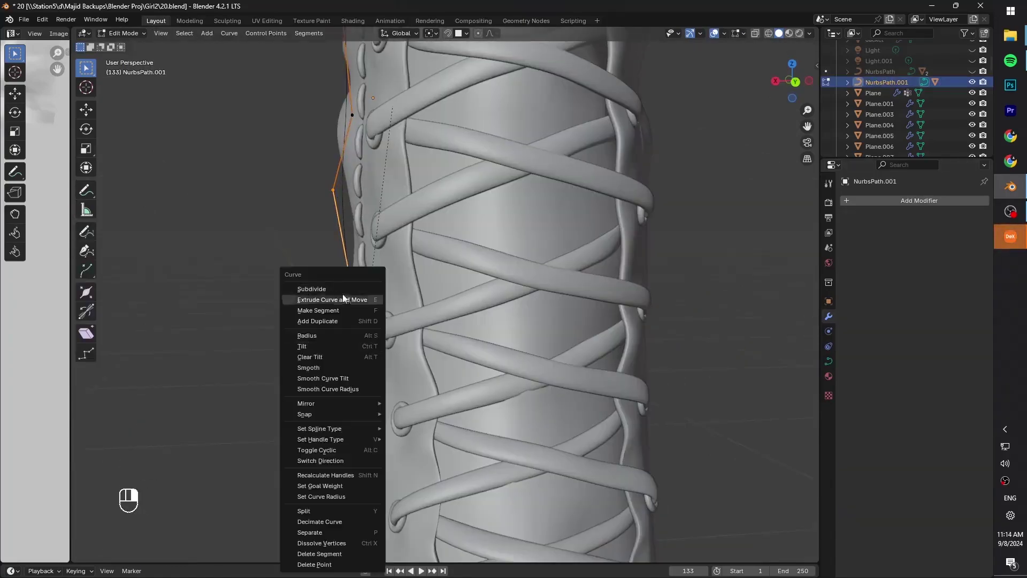
key(g)
key(g)
key(r)
key(Tab)
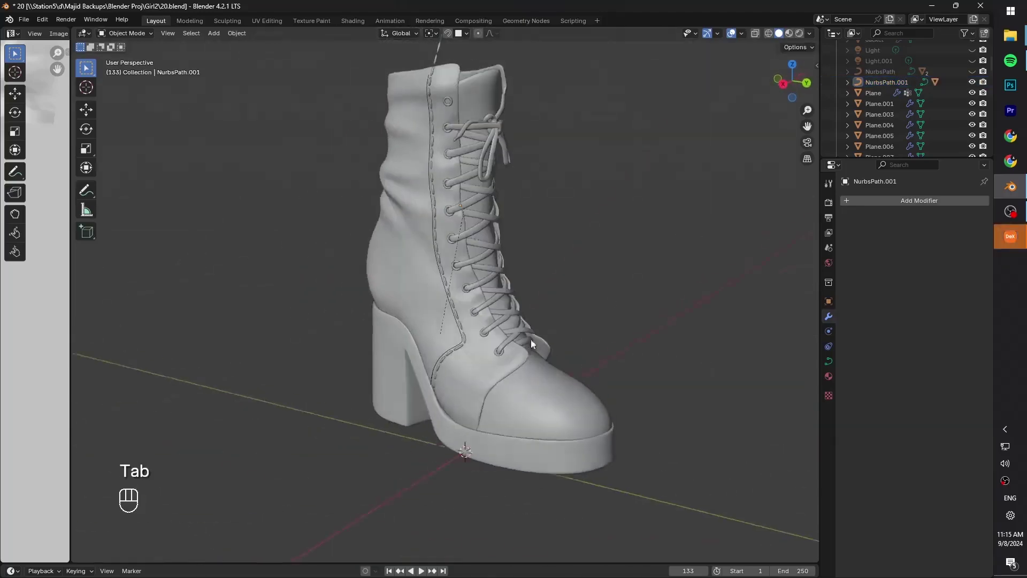
Scale down the whole stitch mesh and raise its Array count to extend the stitches further up the side seam.
scroll(462, 332, up, 2)
click(446, 387)
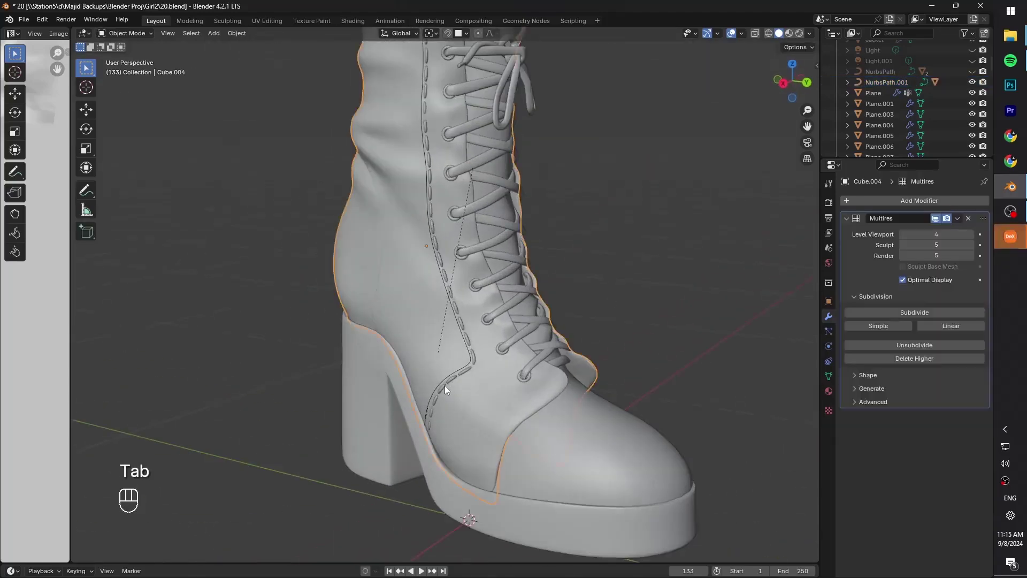
scroll(483, 378, up, 3)
key(Tab)
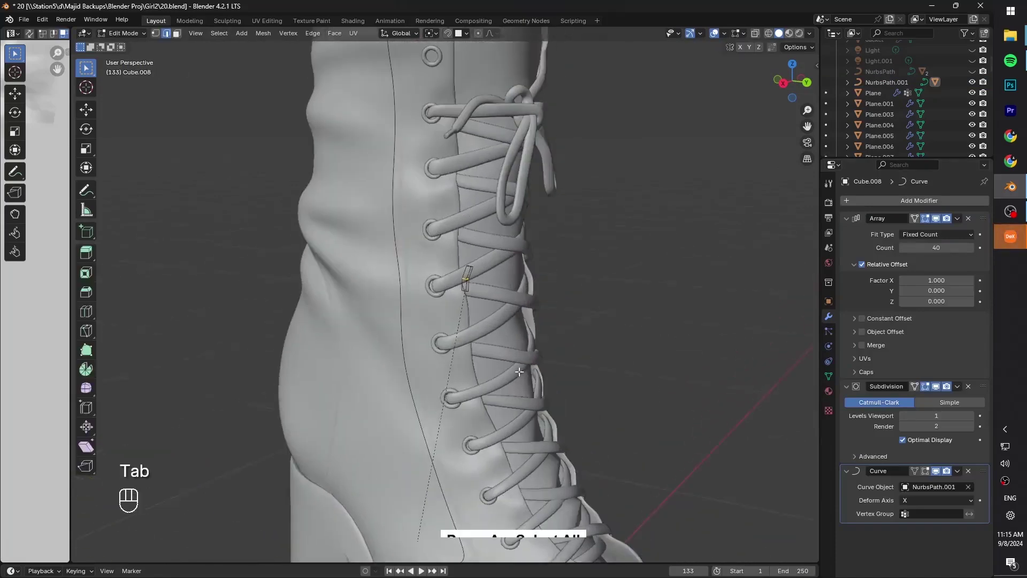
key(a)
key(s)
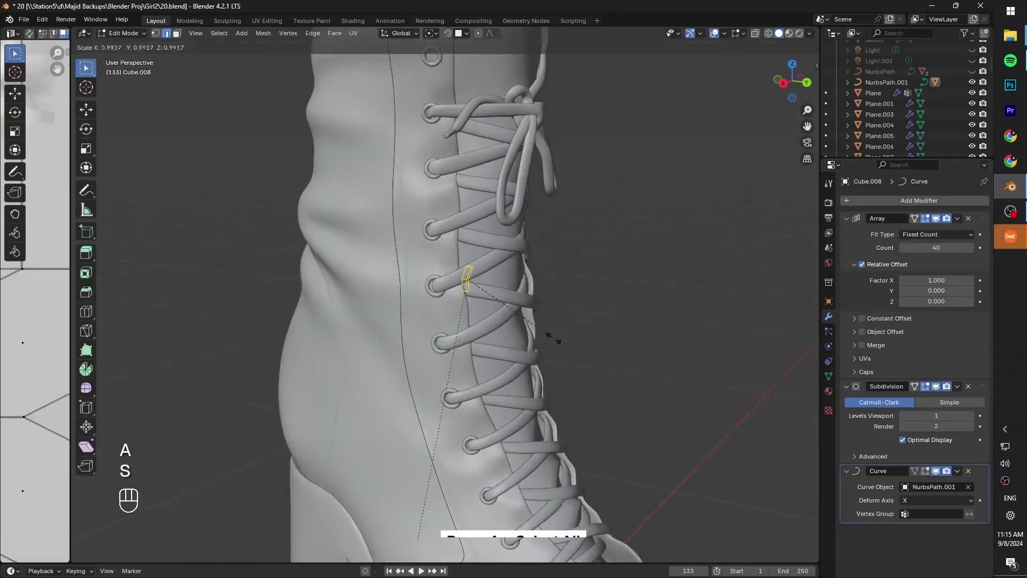
click(534, 336)
key(Tab)
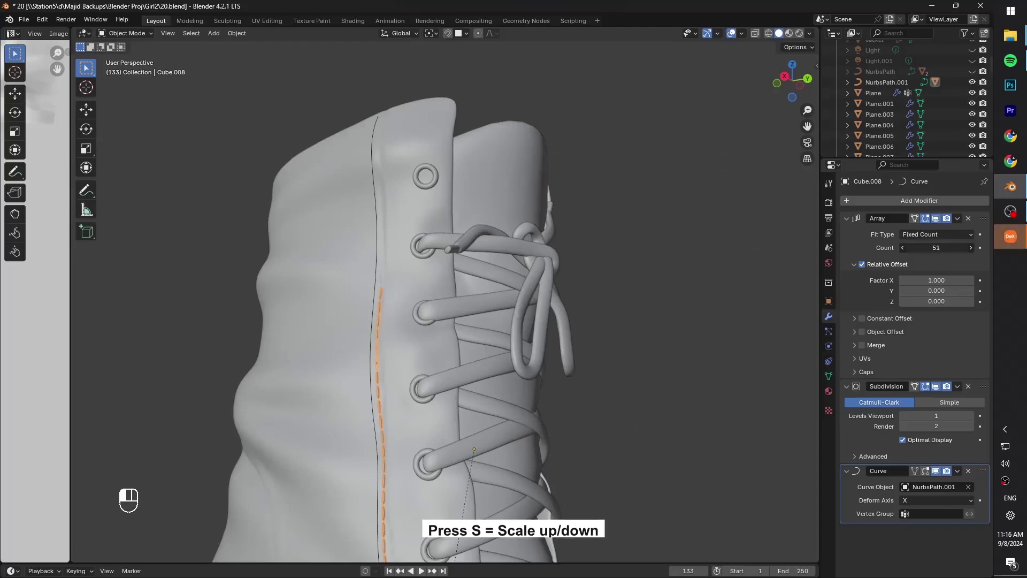
drag(936, 248, 963, 248)
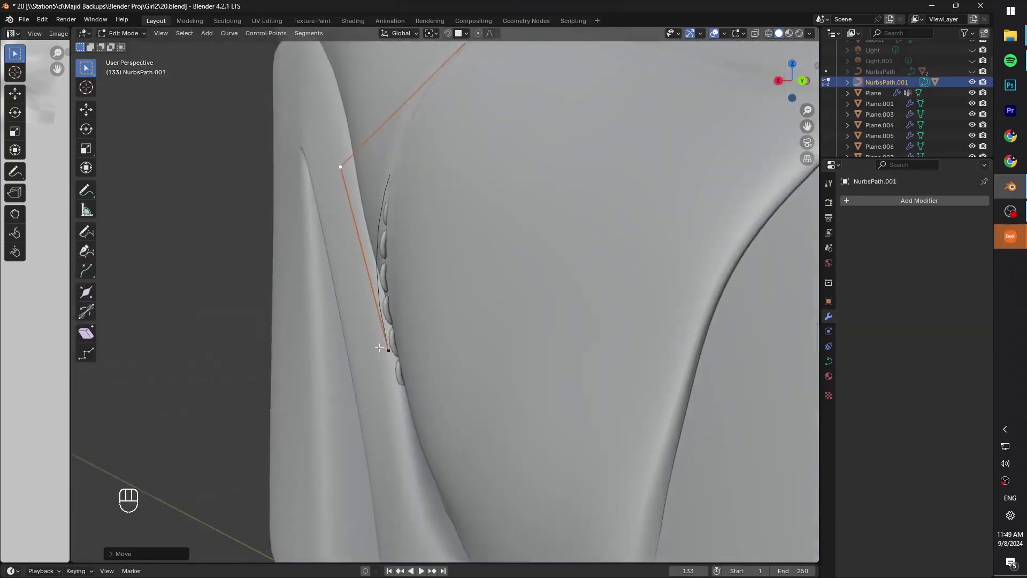
Adjust the path's control points at its lower end near the sole.
key(g)
middle_drag(416, 307, 486, 268)
shift+click(486, 197)
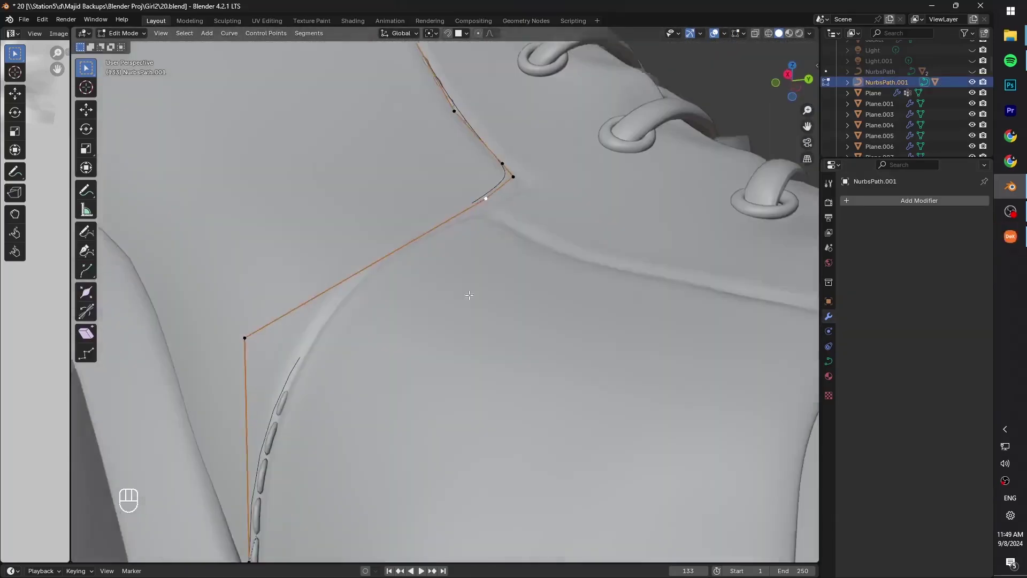
right_click(487, 197)
Reposition the control point between the sole and the seam's corner so the path follows the curved lower seam.
click(245, 339)
key(g)
click(362, 250)
key(g)
middle_drag(362, 250, 428, 246)
key(g)
key(g)
key(g)
middle_drag(259, 342, 176, 387)
key(g)
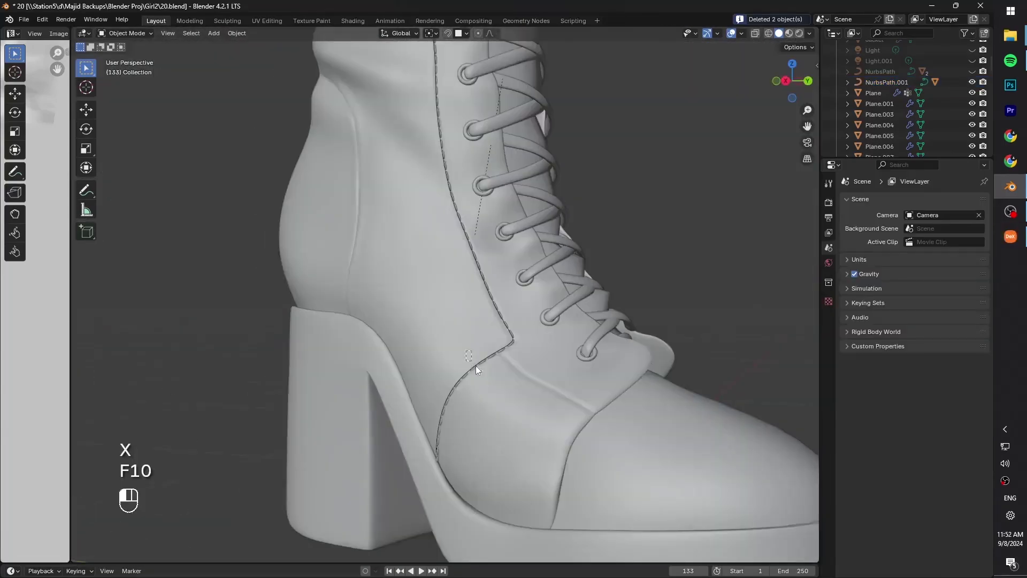
Duplicate the side seam's stitch object together with its path.
drag(476, 365, 506, 432)
key(shift+d)
key(Escape)
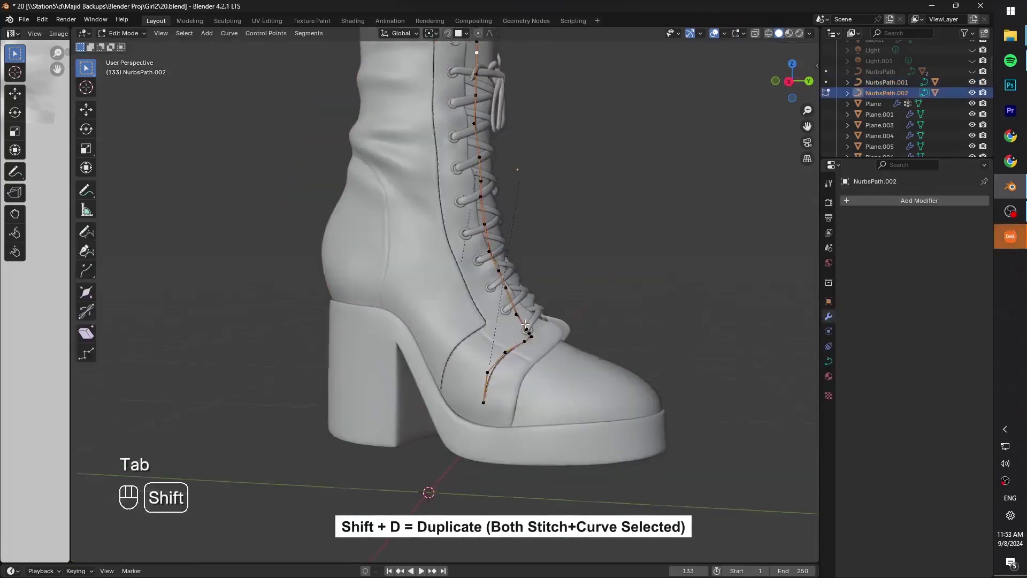
Delete the duplicated path's surplus control points in Edit Mode.
scroll(525, 324, down, 4)
drag(444, 141, 542, 419)
key(x)
click(533, 423)
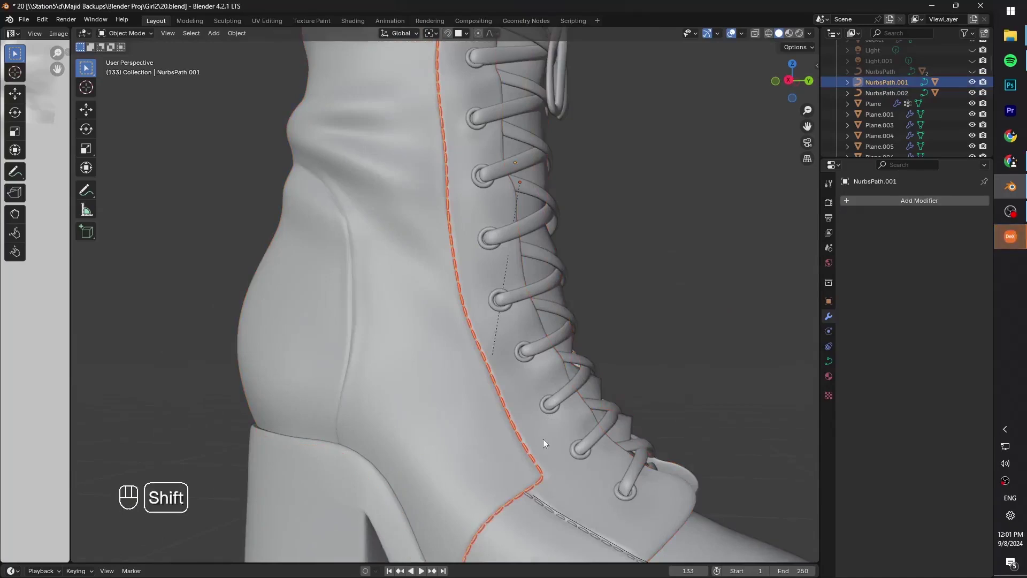
Duplicate the side seam stitching with its path and fit the copy's control points to the vertical seam above the heel.
key(shift+d)
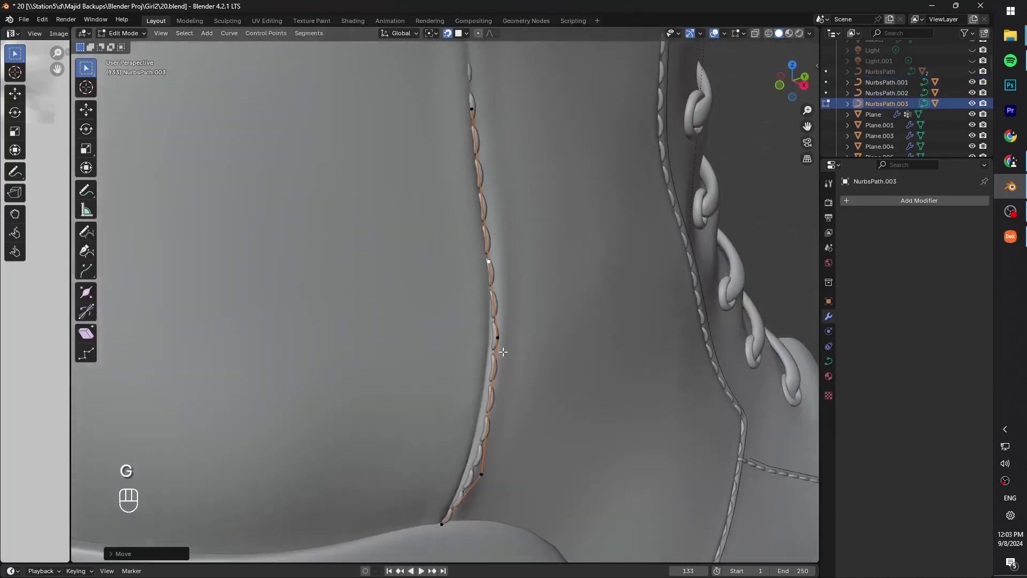
key(g)
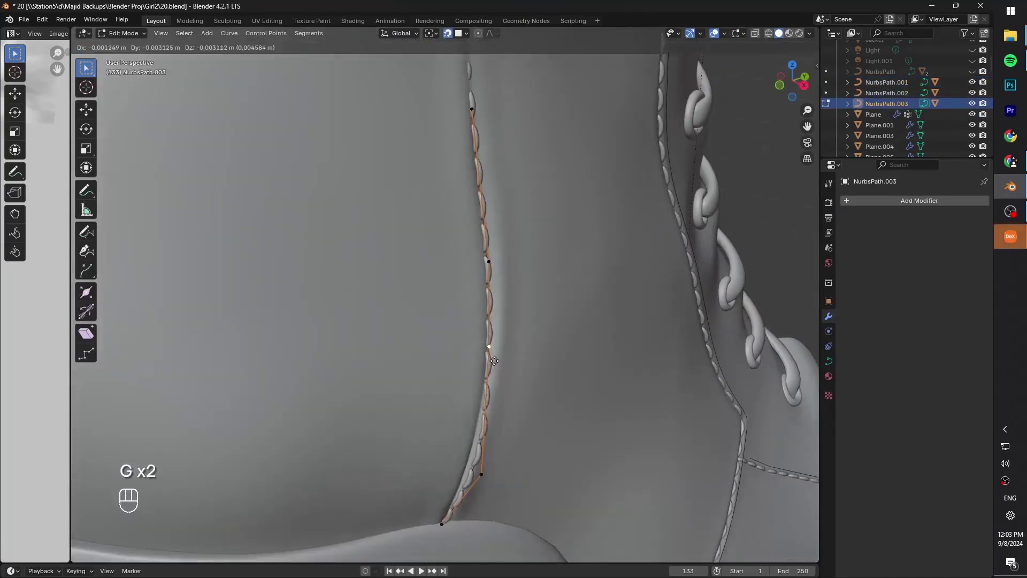
click(495, 361)
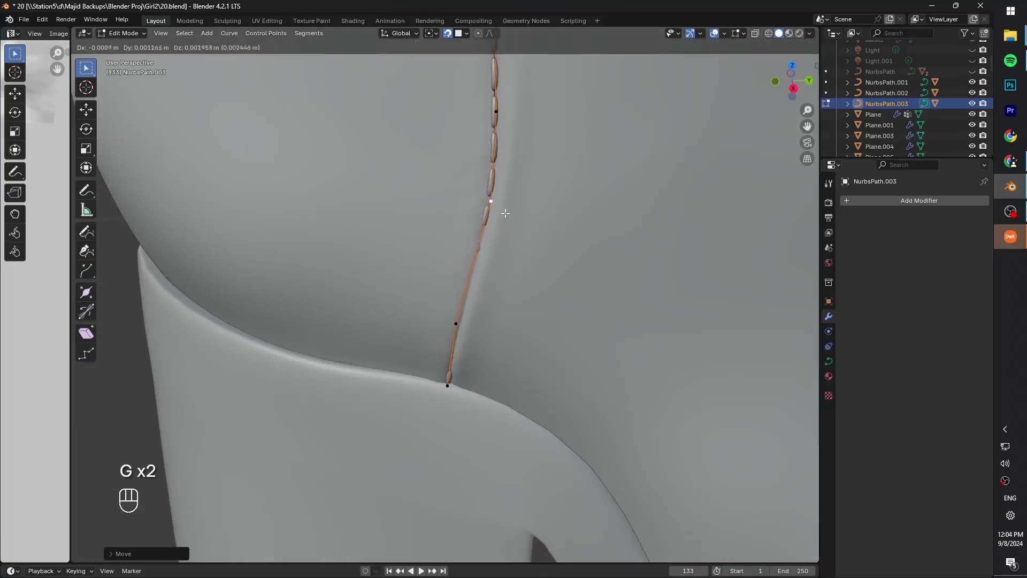
click(505, 215)
shift+middle_drag(507, 257, 509, 422)
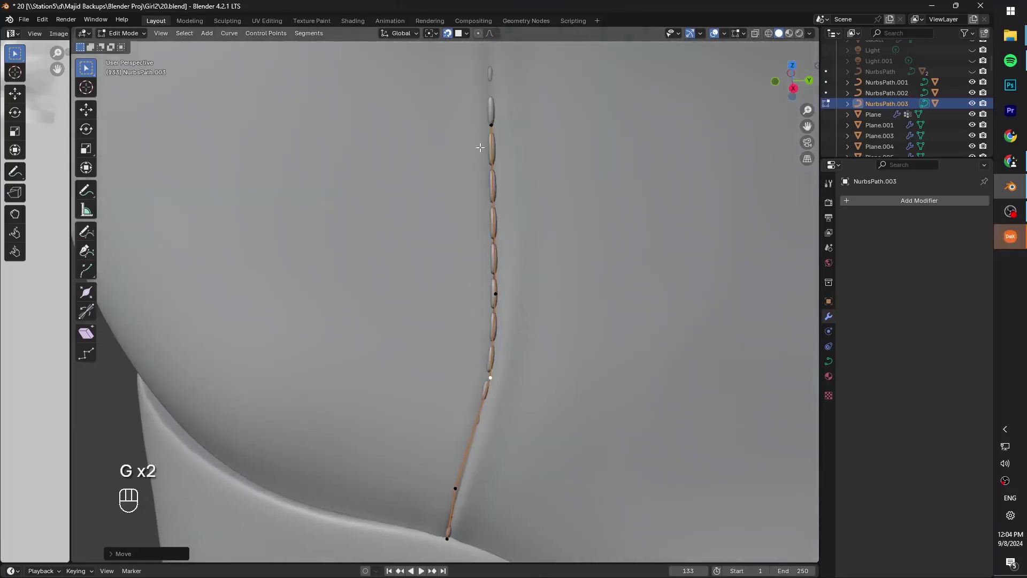
key(g)
click(501, 126)
click(465, 33)
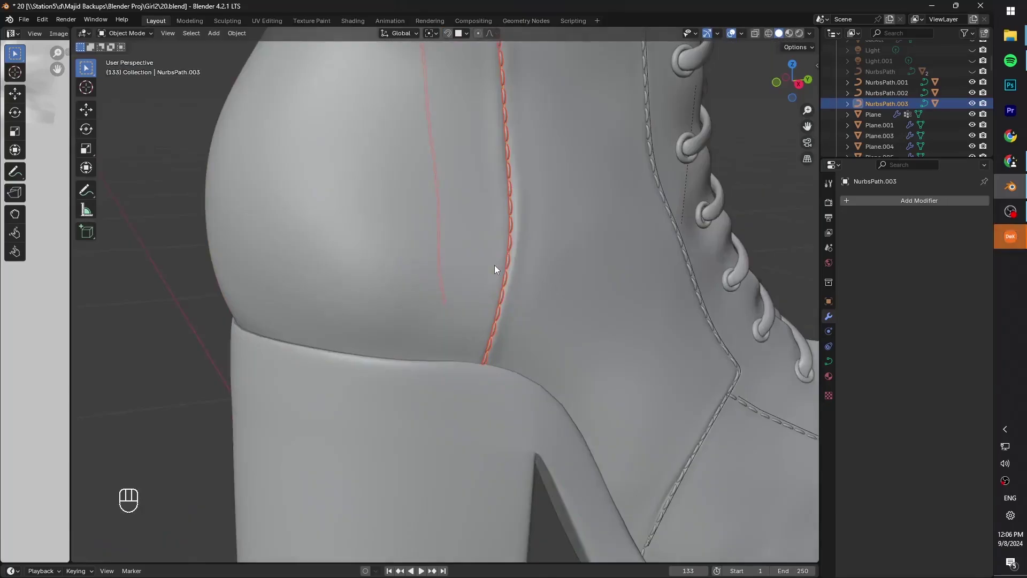
Duplicate the heel seam stitching as a parallel second row and adjust the copied path's end point to the boot's surface.
key(shift+d)
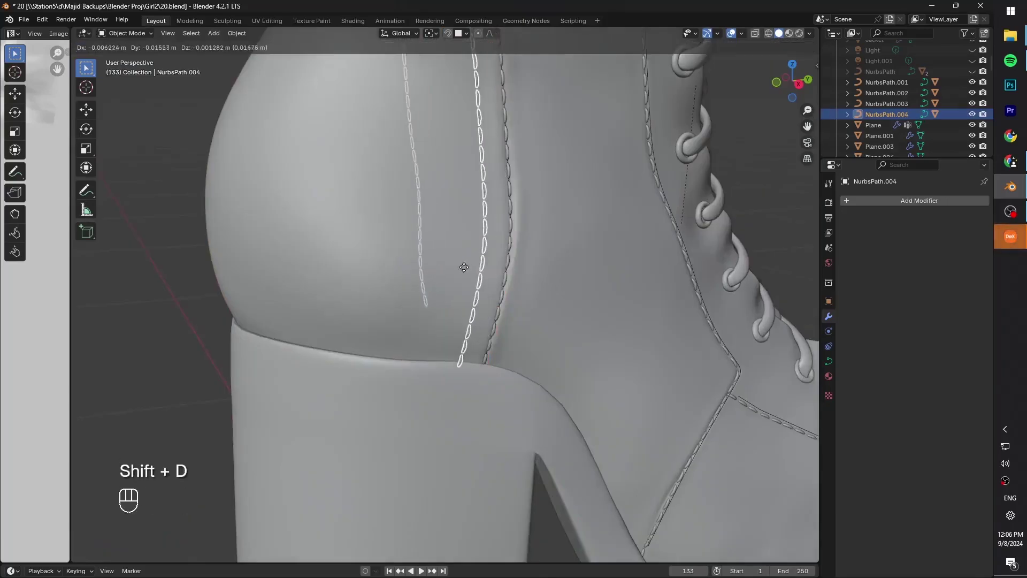
scroll(466, 266, down, 2)
click(467, 263)
middle_drag(468, 263, 478, 268)
key(KP_Decimal)
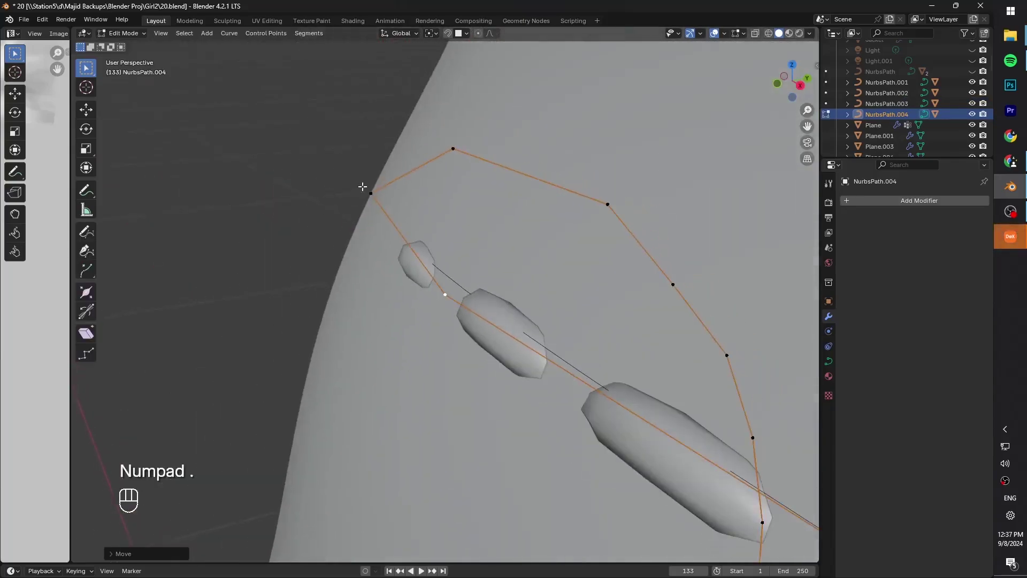
key(g)
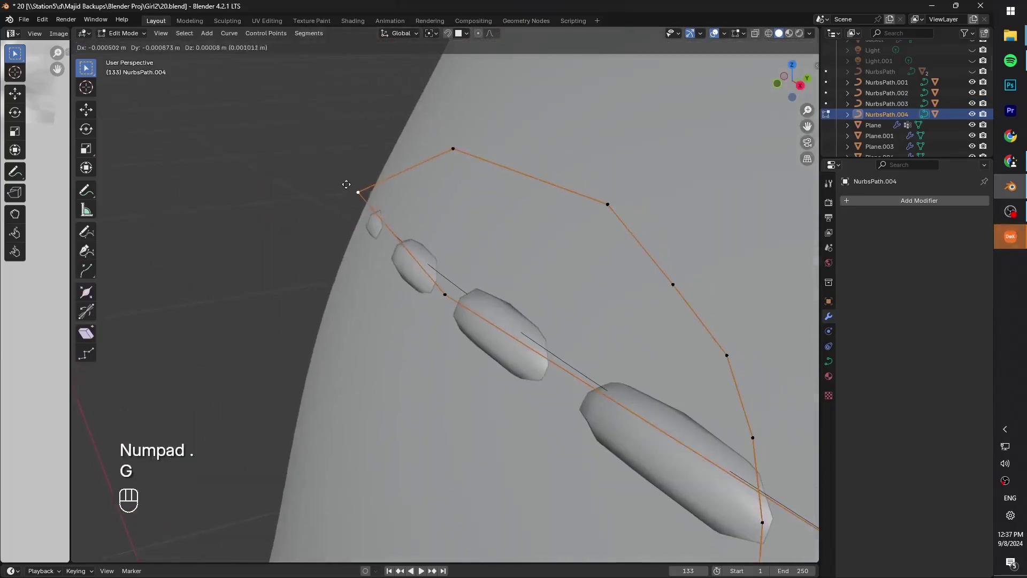
Duplicate the side seam stitching with its path and shift the copy about 0.017 m backwards along the global Y axis.
key(shift+d)
key(Escape)
key(g)
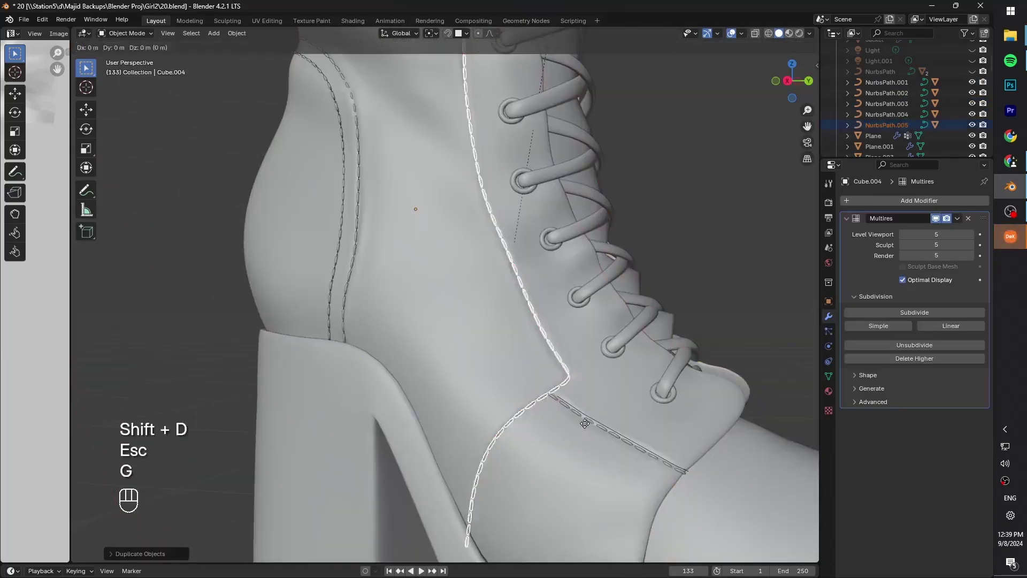
key(x)
key(y)
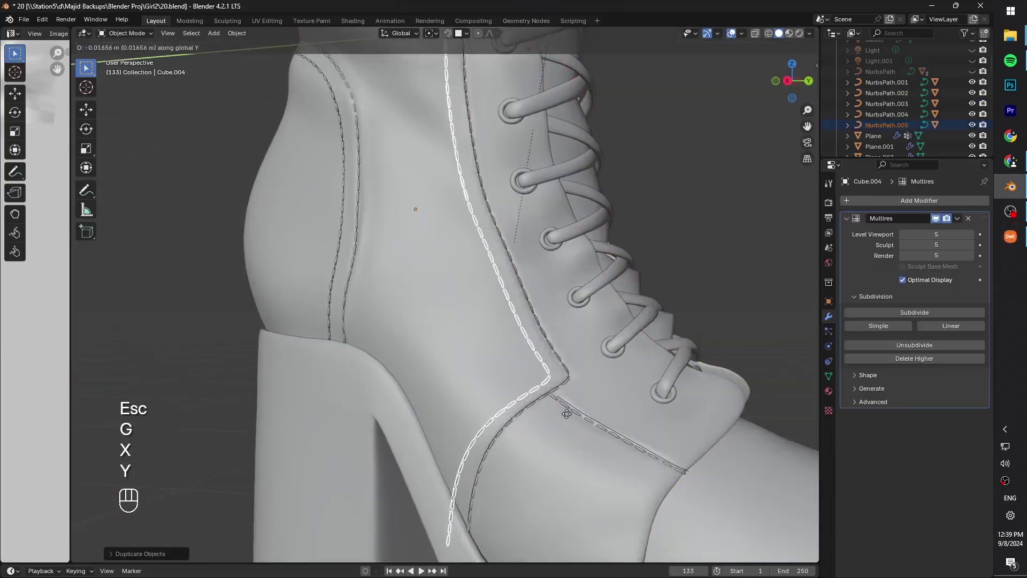
click(565, 396)
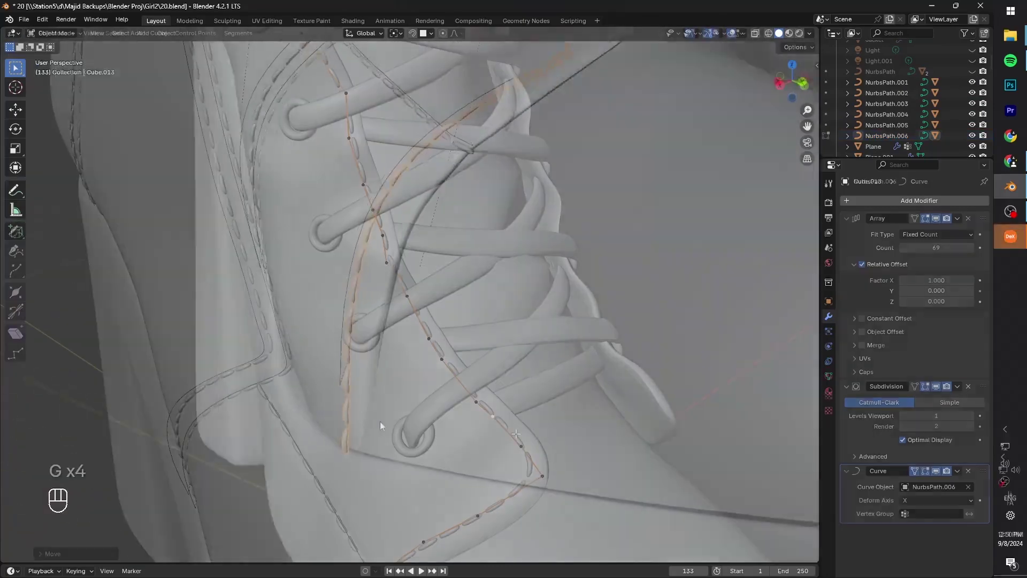
Adjust the lace flap path's control points so the stitches follow the rounded corner beside the lowest eyelet.
key(g)
click(515, 435)
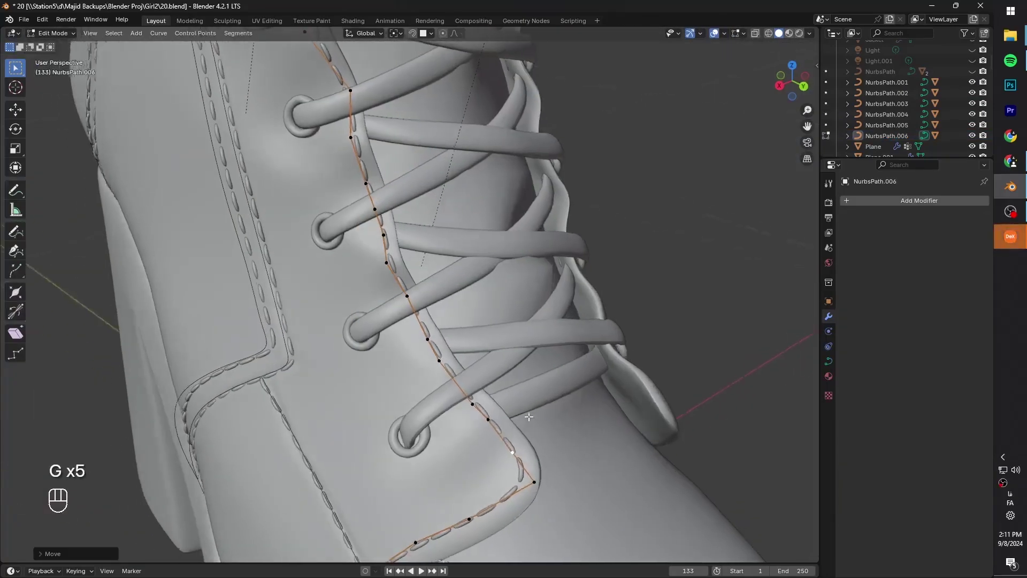
key(g)
key(x)
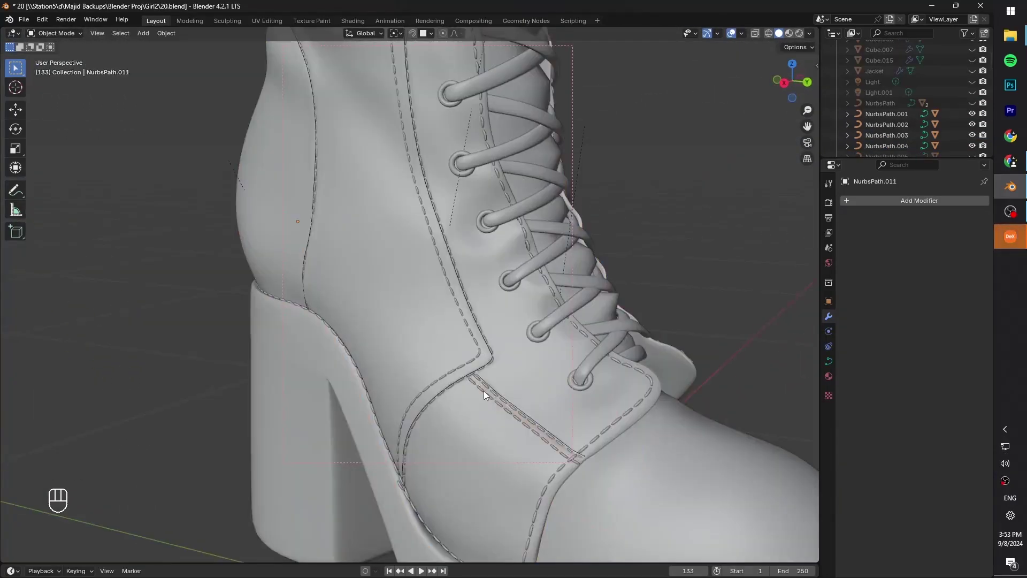
Create a new material named Stitches on the lower stitch row of the short diagonal seam.
click(483, 390)
click(829, 391)
click(937, 248)
double_click(890, 247)
text(Stitches)
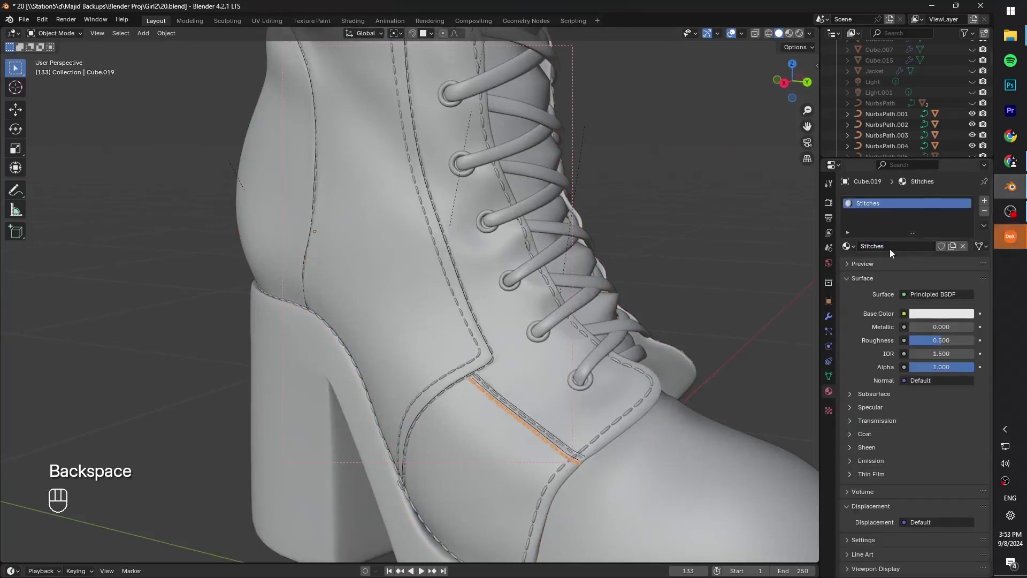
Set the Stitches material's base color to light peach and switch the viewport to Material Preview.
click(923, 313)
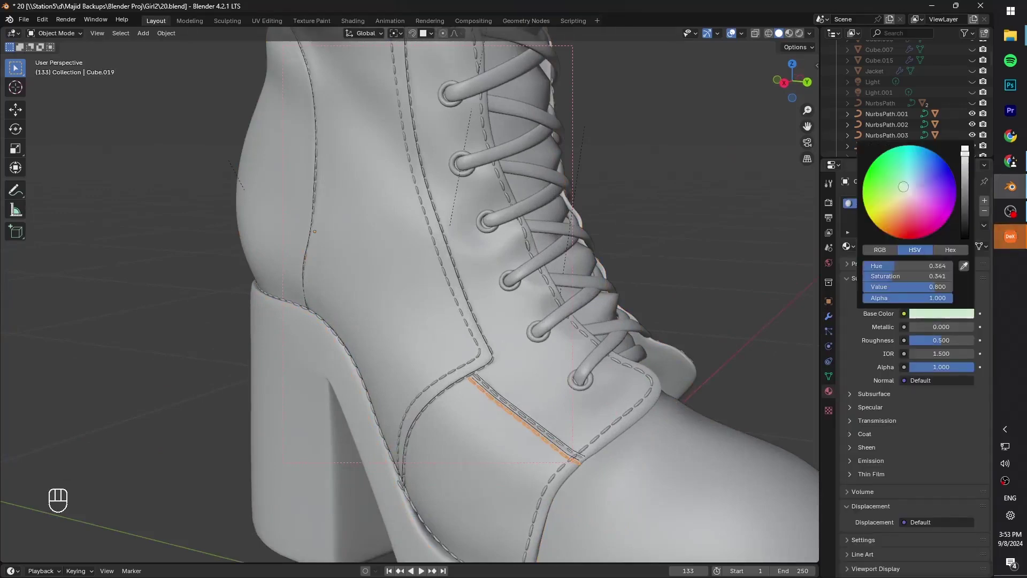
shift+middle_drag(461, 460, 456, 316)
key(z)
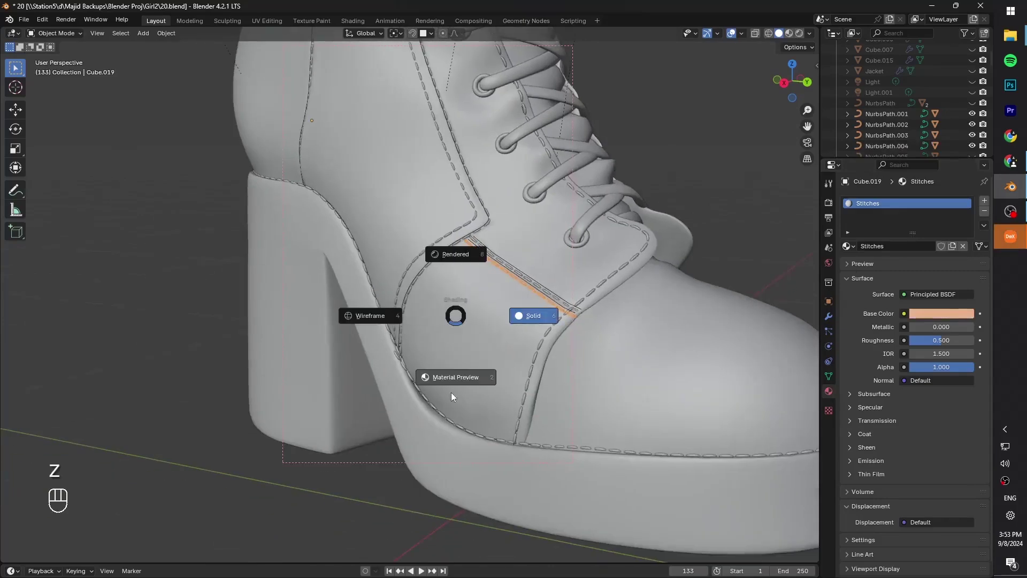
click(451, 391)
key(F10)
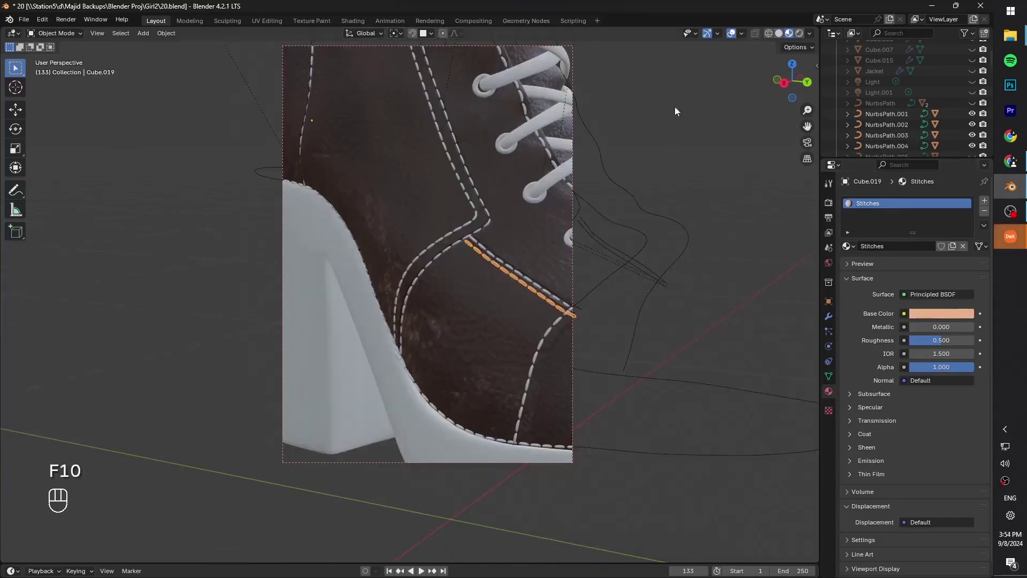
Select the other stitch rows without the sole and link the Stitches material to them from the diagonal seam's row.
click(722, 187)
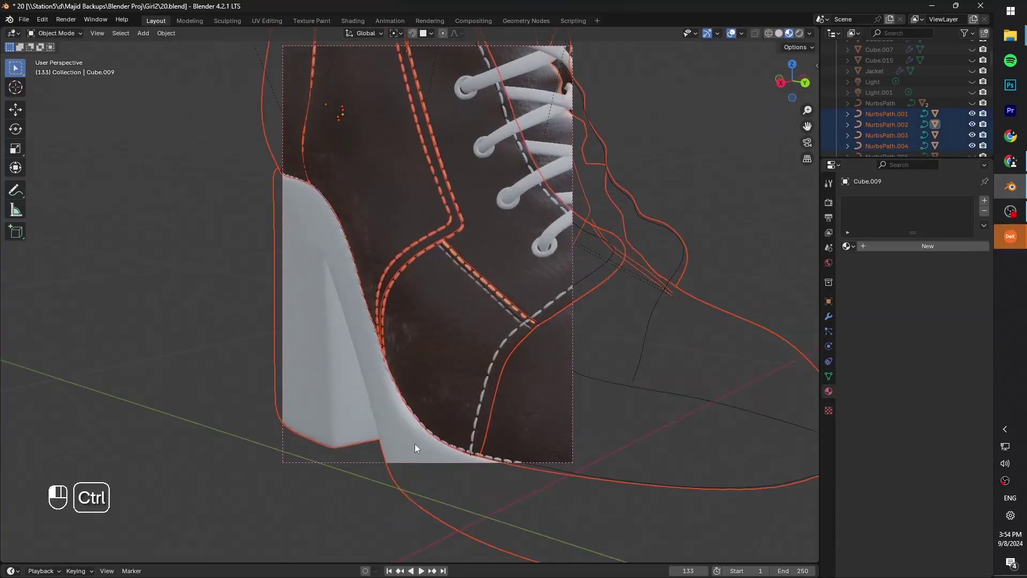
ctrl+drag(415, 444, 435, 399)
scroll(469, 262, up, 5)
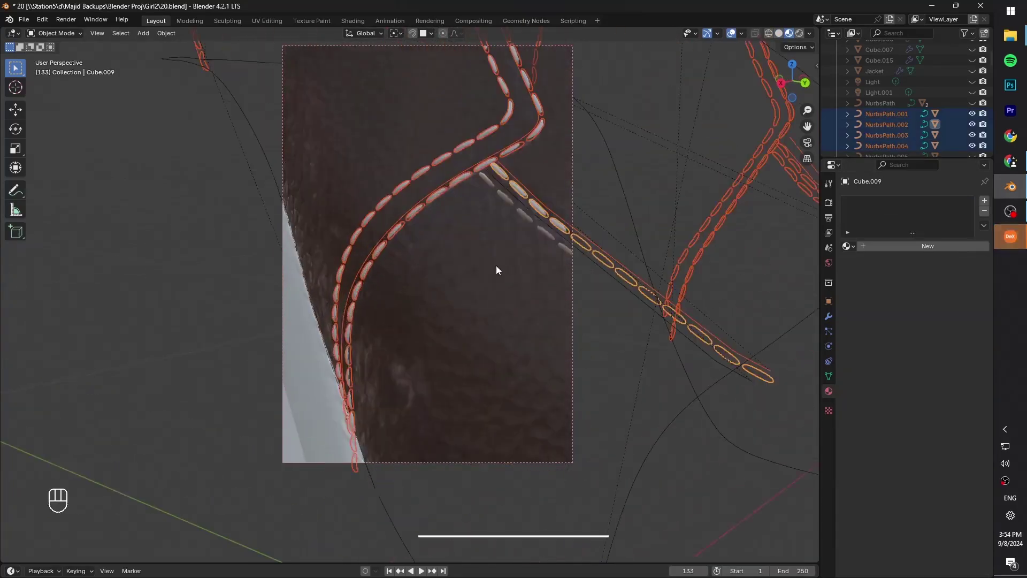
shift+click(523, 213)
key(ctrl+l)
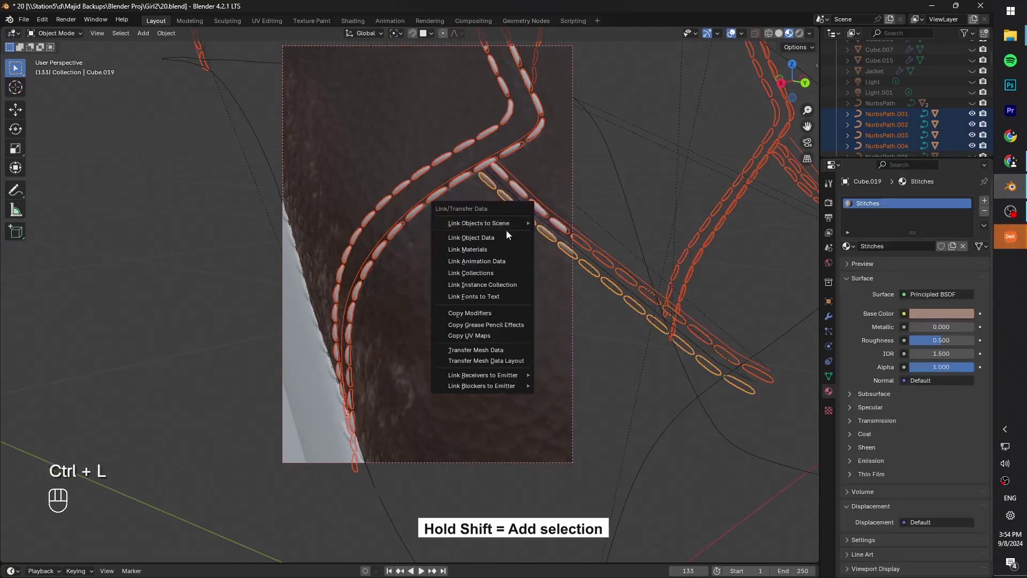
click(500, 249)
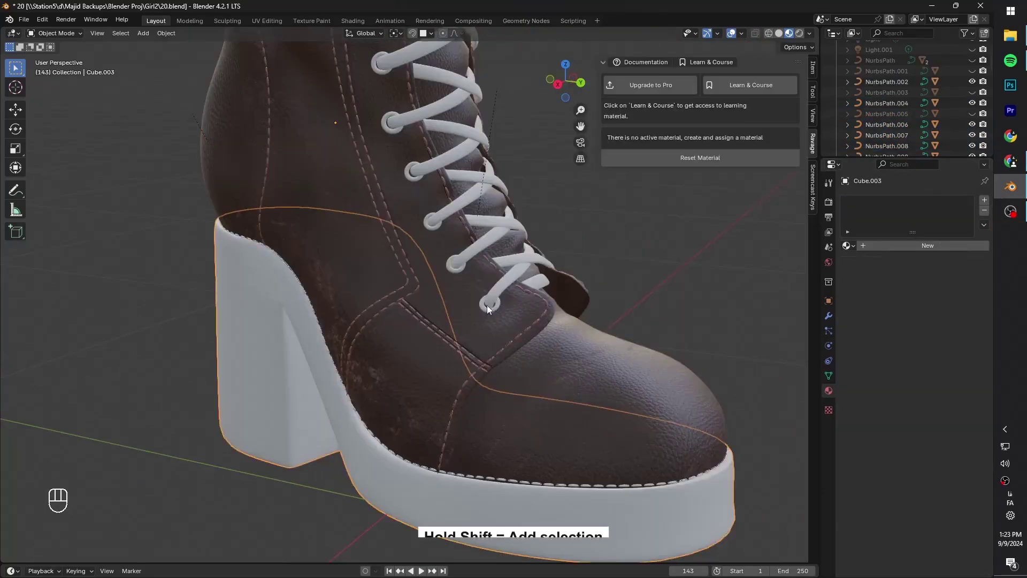
Assign the existing Zipper material to the lowest lace eyelet.
click(487, 305)
click(847, 246)
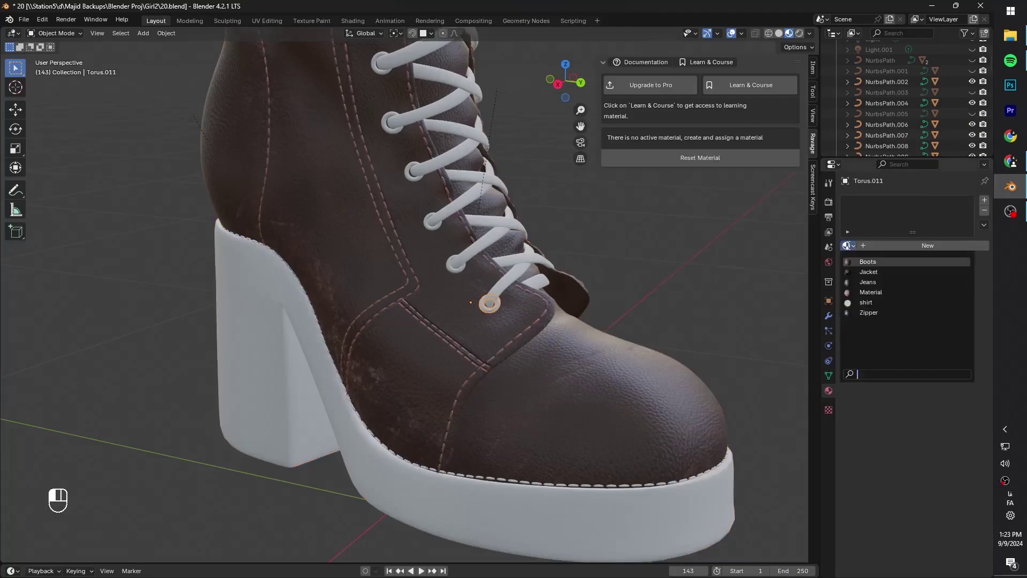
click(863, 312)
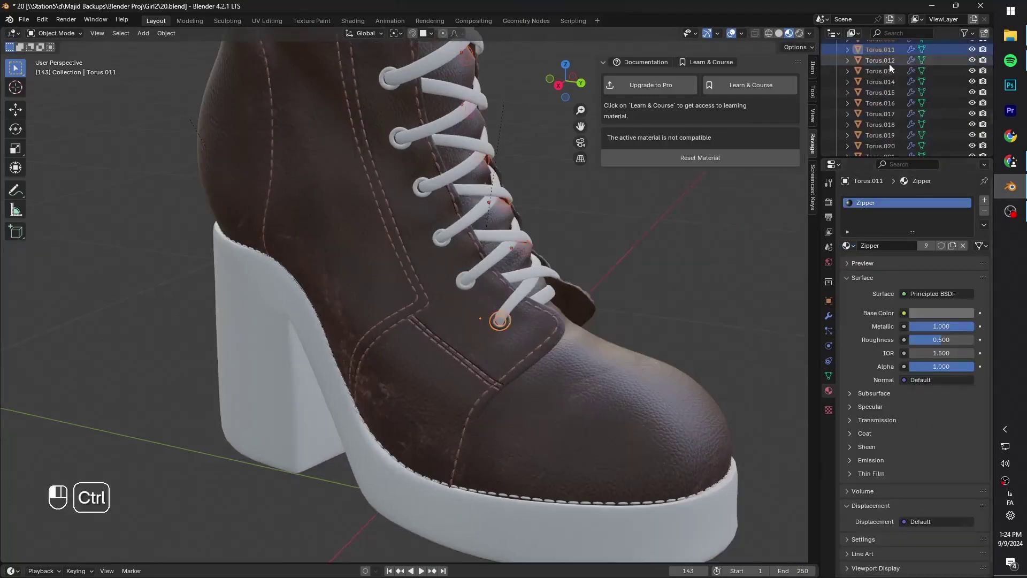
Select the remaining eyelets and link the Zipper material to them from the lowest eyelet.
ctrl+click(888, 62)
ctrl+click(885, 74)
ctrl+click(885, 83)
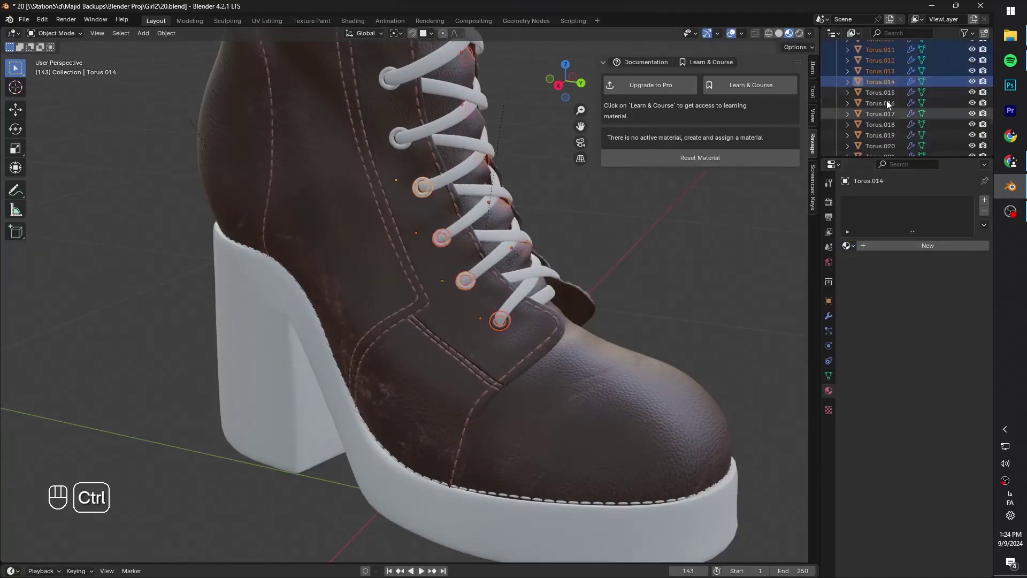
ctrl+click(887, 102)
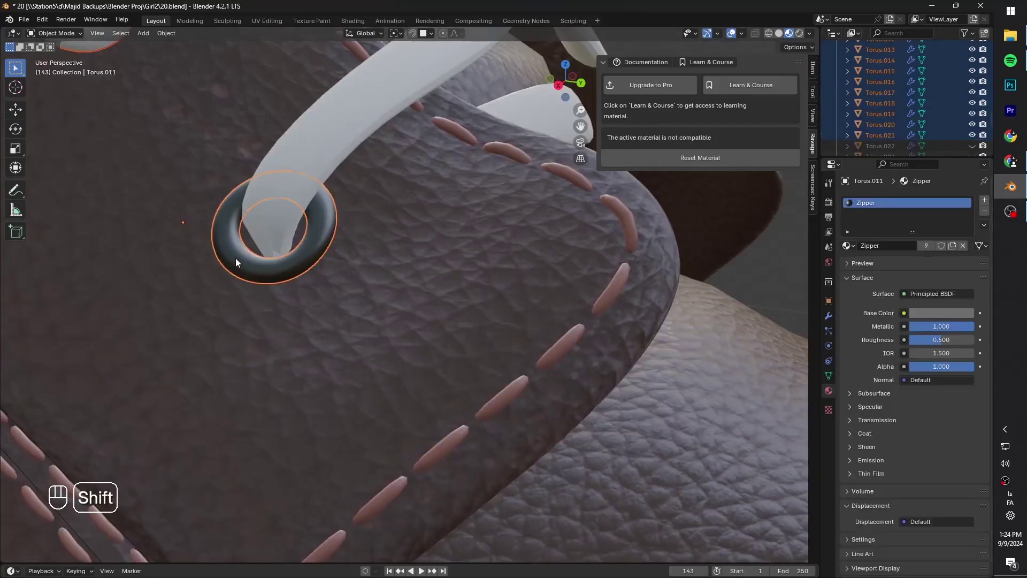
key(ctrl+l)
click(236, 258)
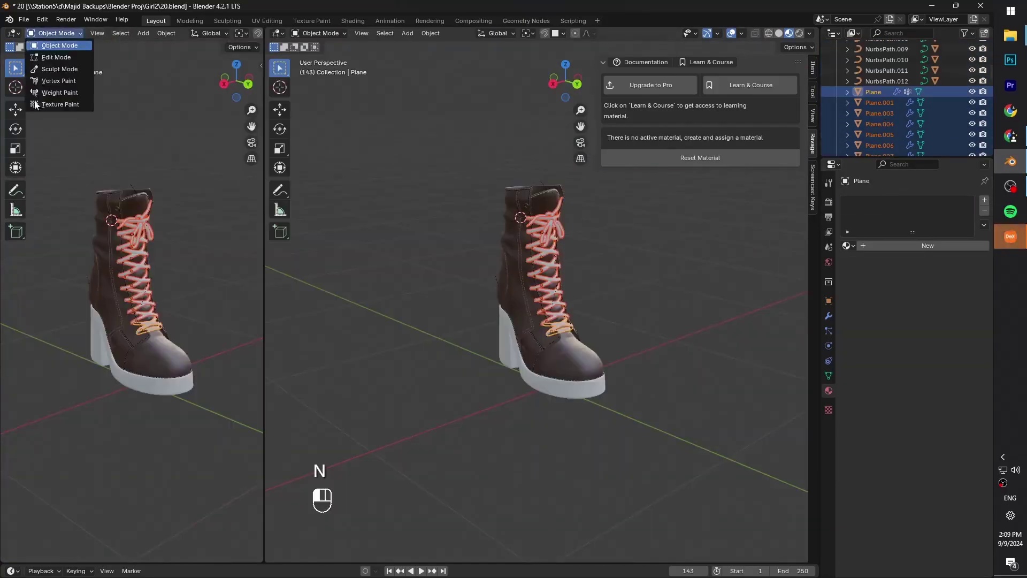
Open a UV Editor beside the 3D view and unwrap all faces of the selected laces.
click(15, 33)
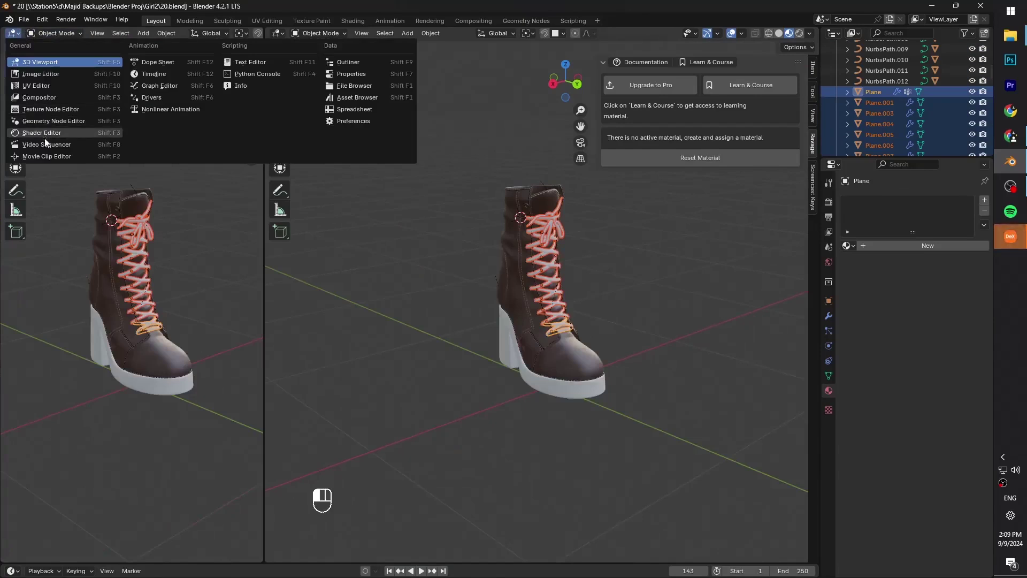
click(56, 88)
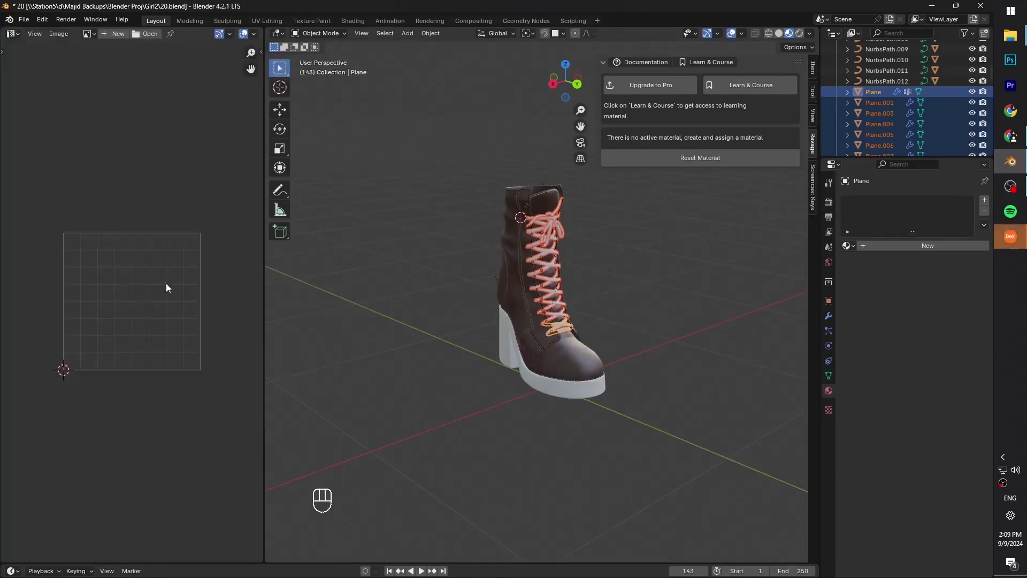
key(Tab)
key(a)
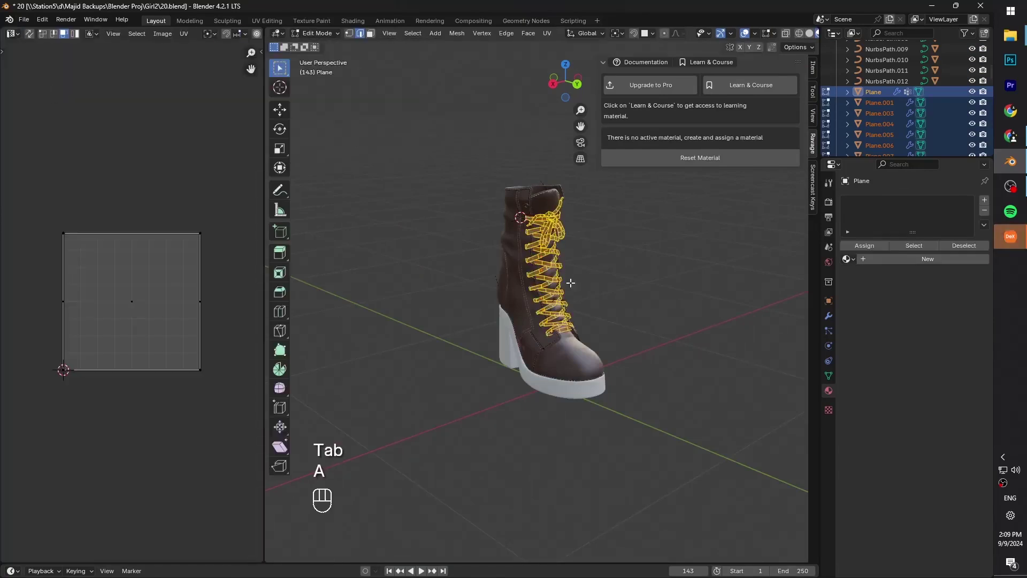
key(u)
click(391, 270)
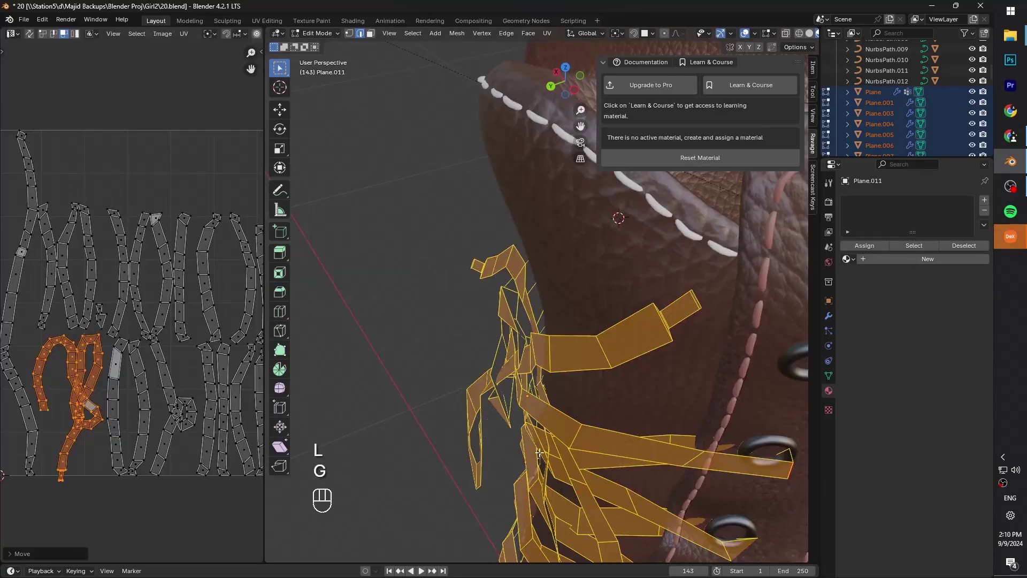
Mark the crossing edges near the bow's knot on the top lace as seams.
scroll(607, 431, up, 2)
middle_drag(608, 431, 635, 324)
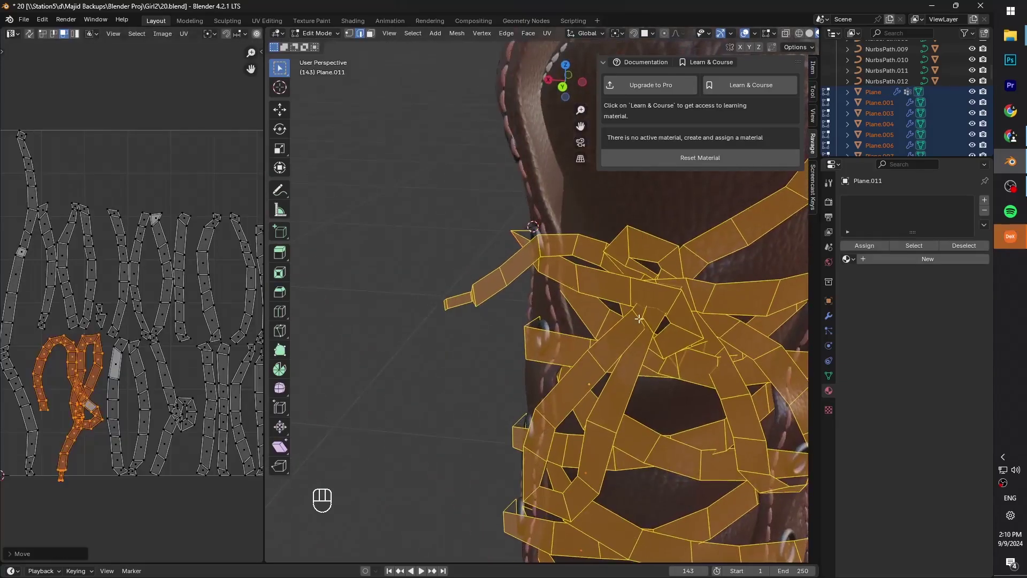
key(2)
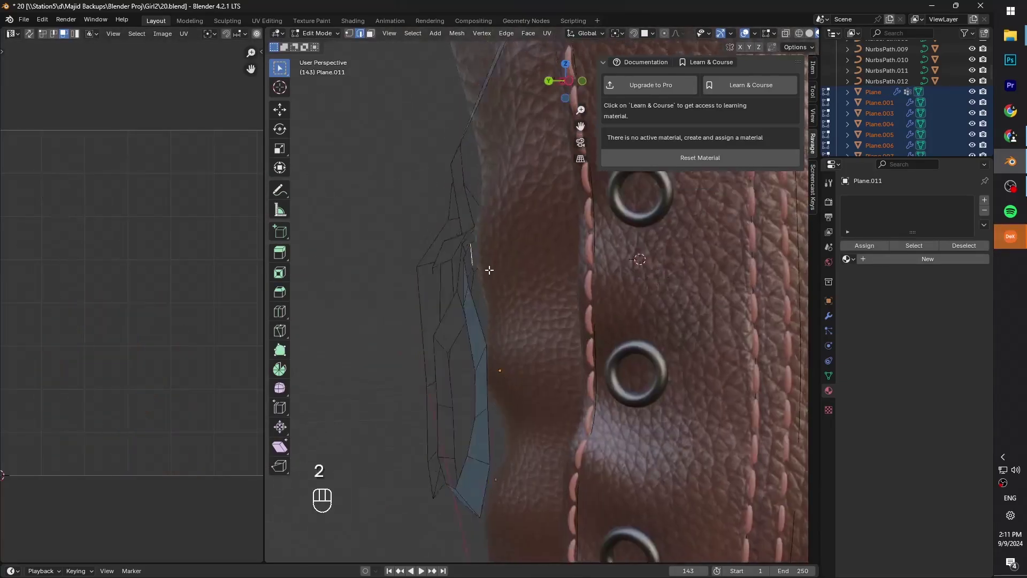
middle_drag(488, 268, 649, 273)
scroll(649, 273, down, 4)
alt+shift+click(657, 248)
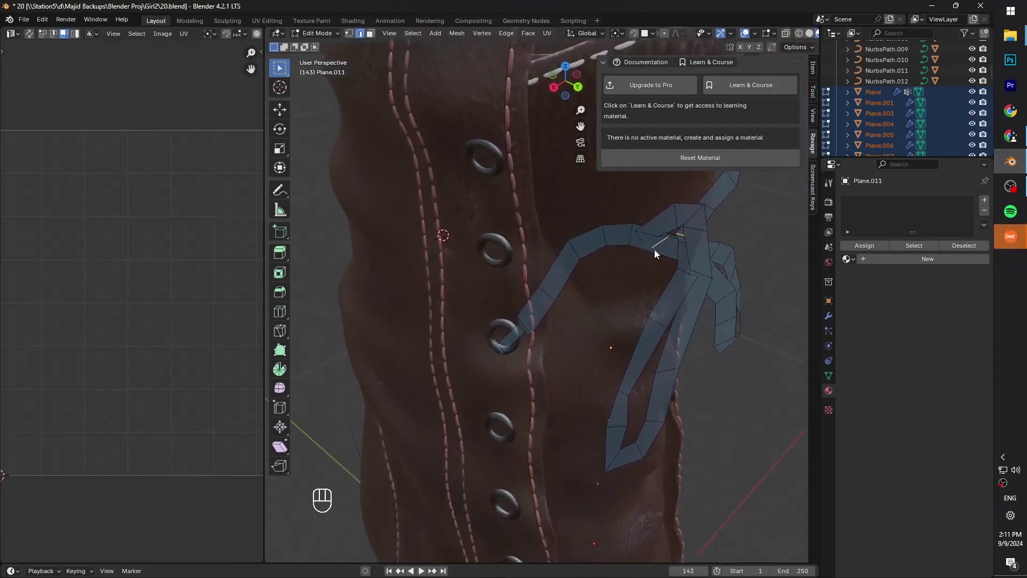
key(u)
Reveal the hidden lace geometry and unwrap all laces again.
key(alt+h)
key(a)
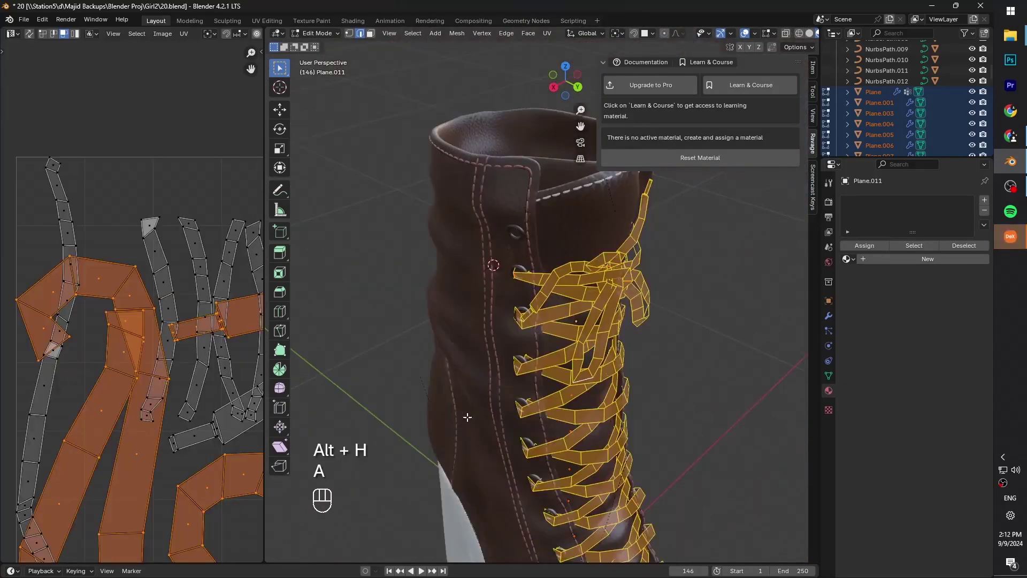
key(u)
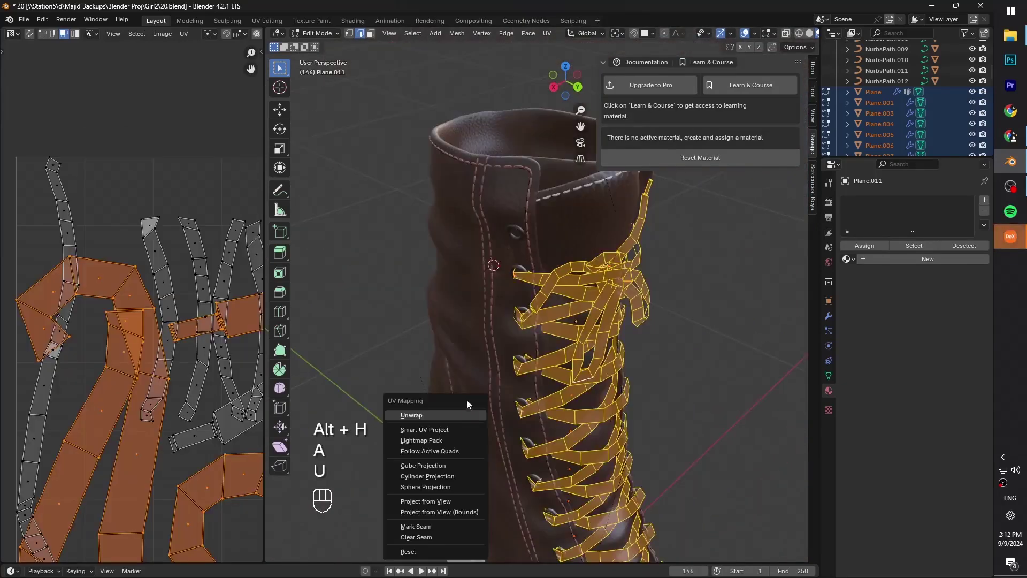
click(453, 415)
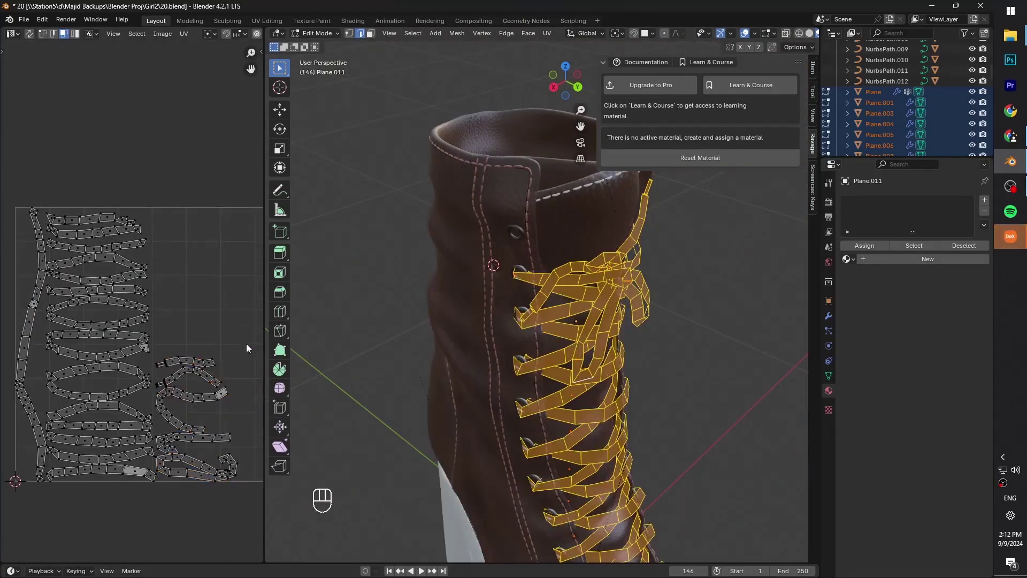
Slide and rotate the UVs at the end of a lower lace strip in the UV layout.
scroll(214, 359, up, 3)
scroll(203, 369, up, 4)
click(211, 435)
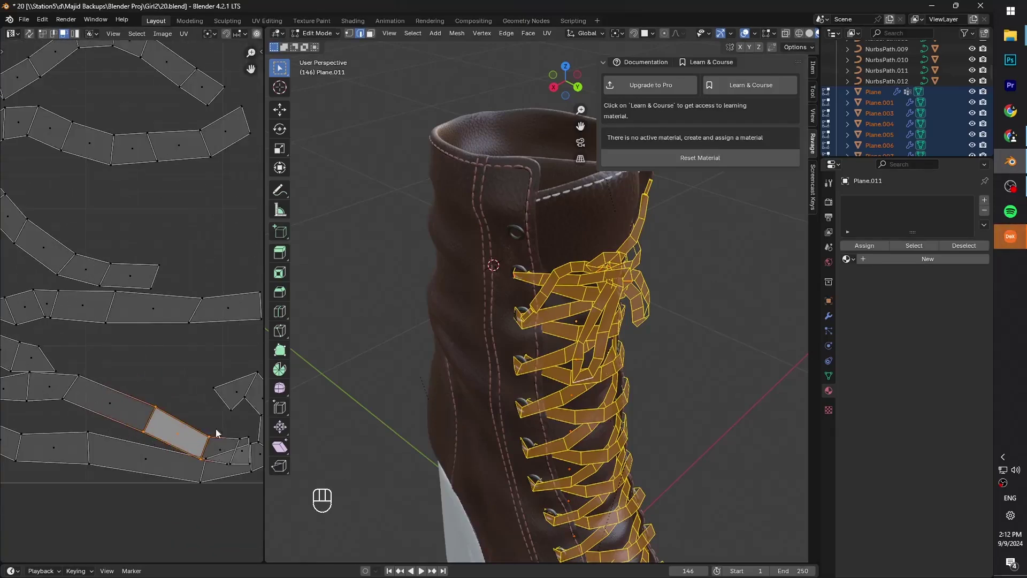
key(g)
key(g)
key(r)
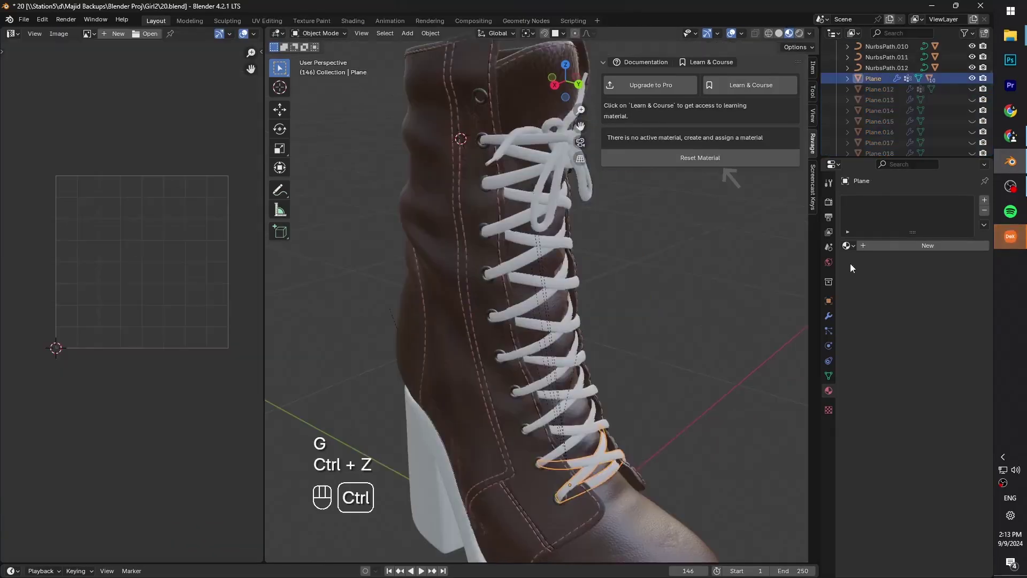
Create a new Ravage material for the lowest lace and download the 4K Fabric Waves texture from CC0 Textures.
click(708, 159)
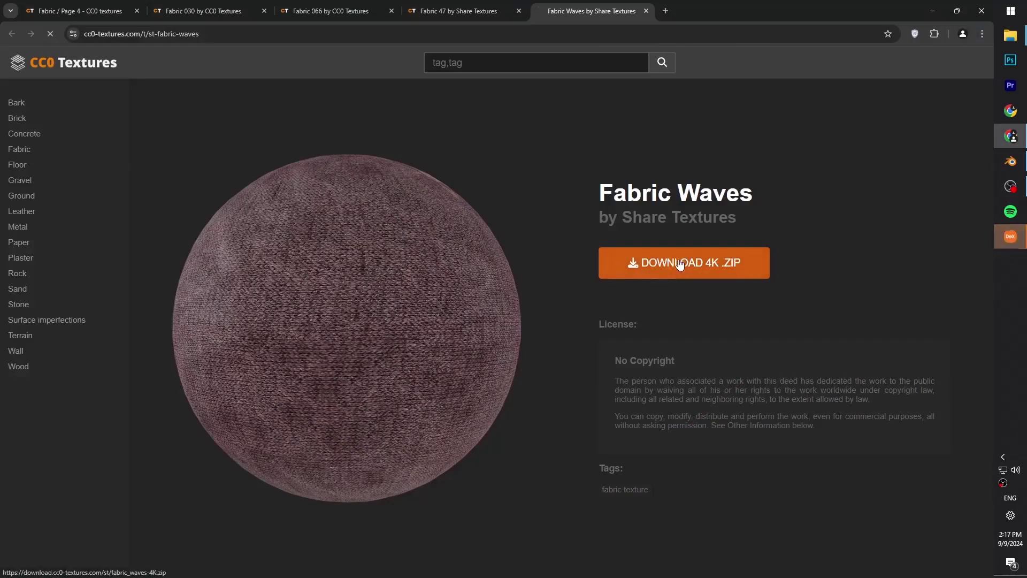
click(680, 264)
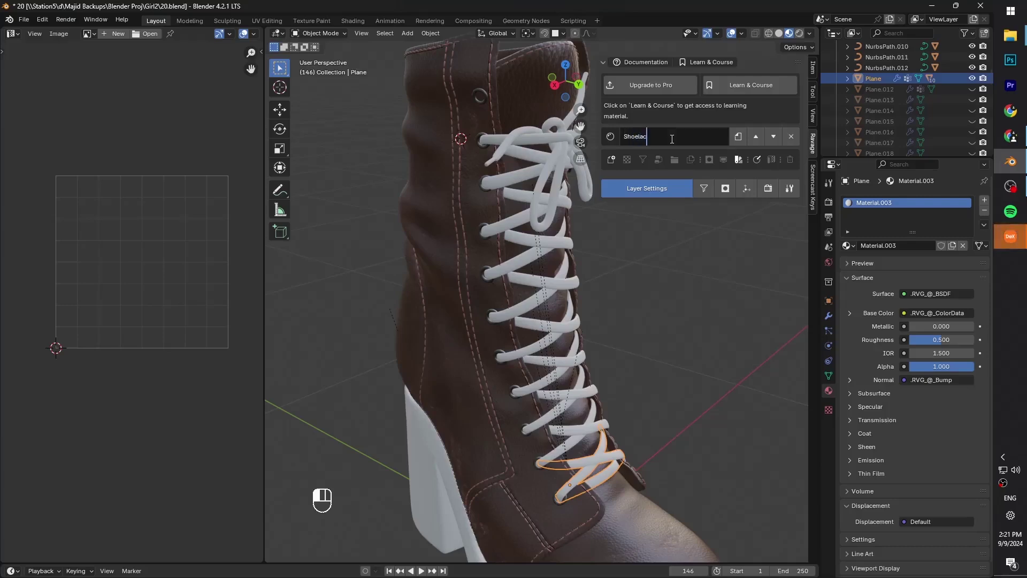
Name the lace material Shoelaces and its new layer Main Texture.
text(es)
key(Return)
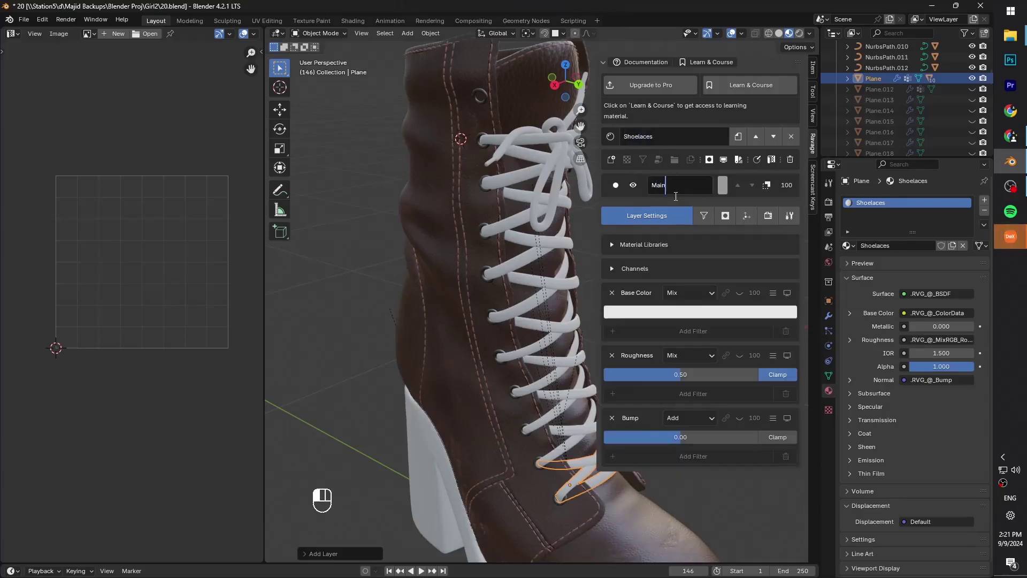
text(Texture)
Load the complete set of 4K fabric_waves images into the Main Texture layer through PBR Setup.
click(637, 250)
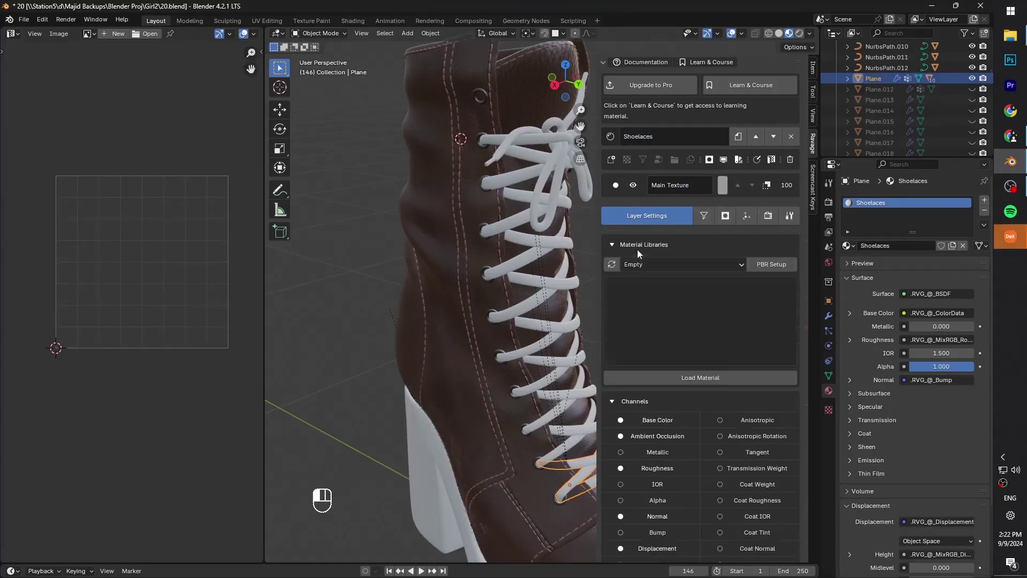
click(757, 266)
key(a)
click(666, 427)
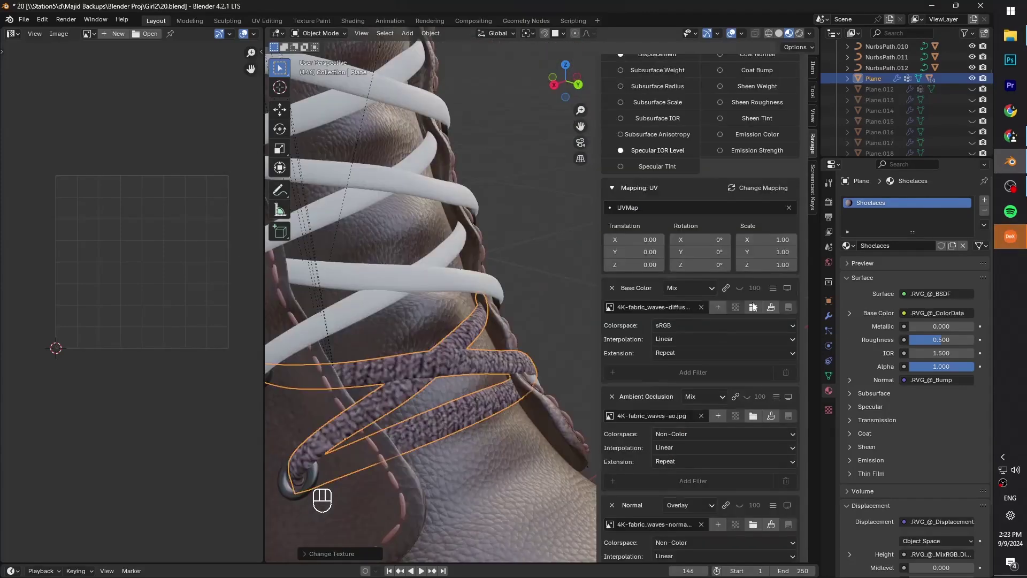
Set the fabric layer's mapping scale to 3 on X, Y and Z.
drag(771, 240, 770, 264)
text(3)
key(Return)
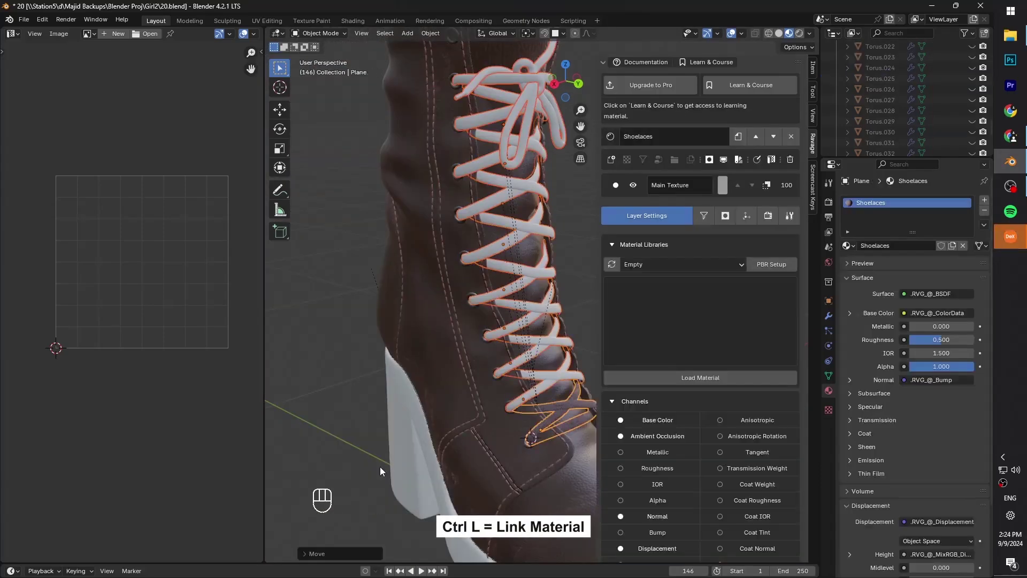
Link the Shoelaces material from the lowest lace to the other selected laces.
key(ctrl+l)
mouse_move(350, 406)
click(334, 428)
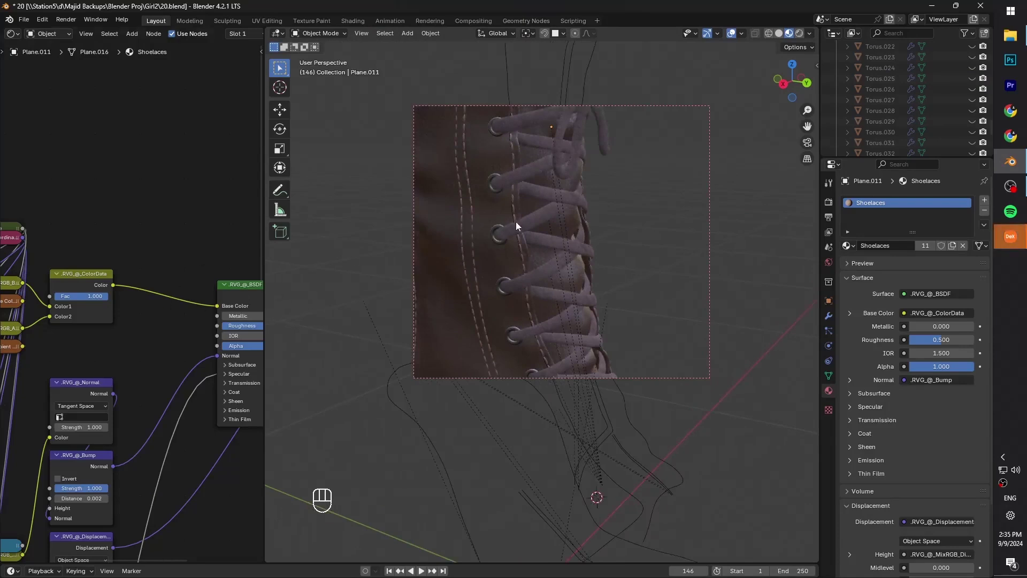
Insert a Hue/Saturation/Value node between the ColorData and BSDF nodes of the Shoelaces material.
click(516, 221)
key(shift+a)
click(93, 347)
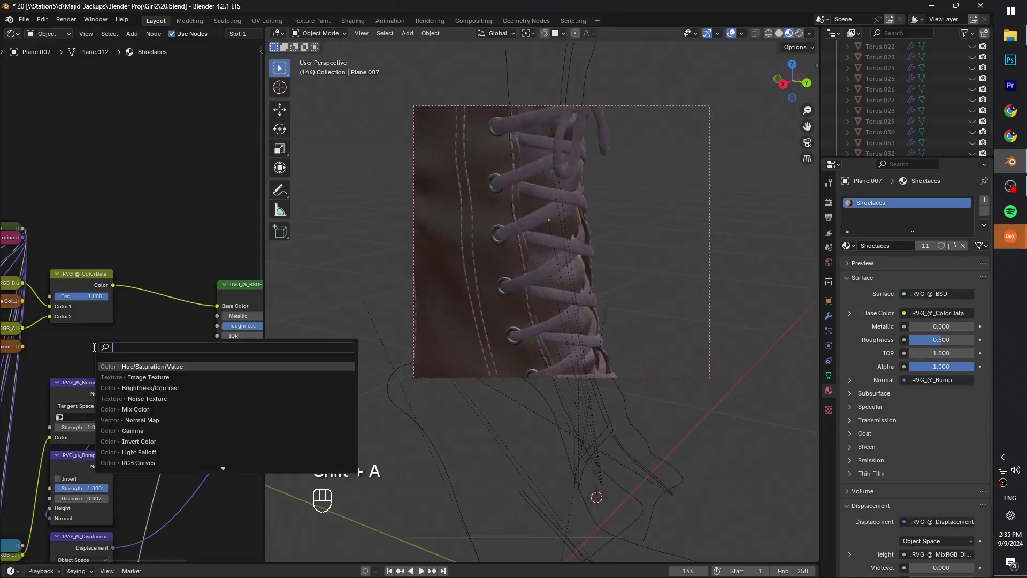
key(Return)
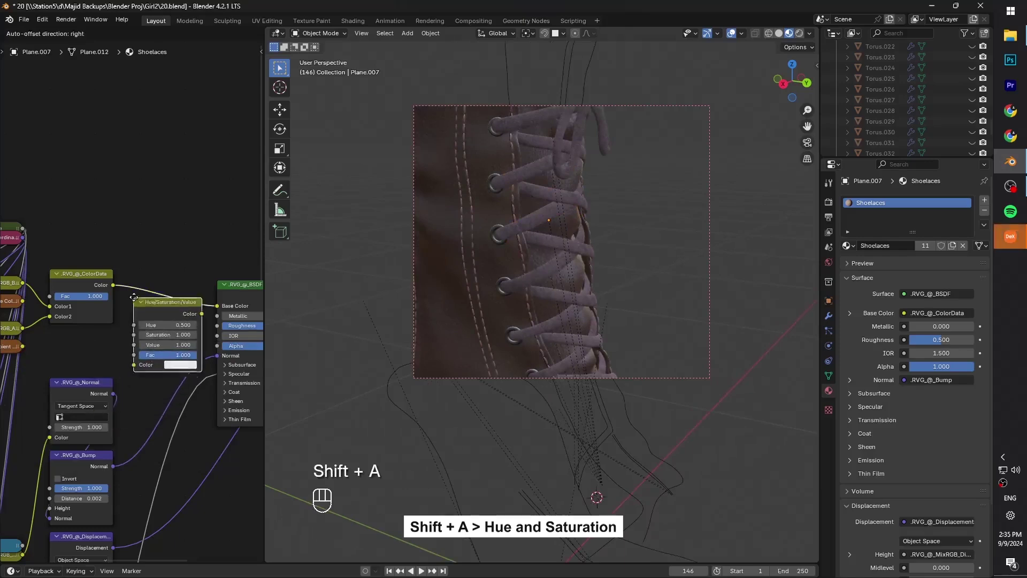
click(155, 240)
Set the Hue/Saturation/Value node's hue to 0.57, saturation to 2 and value to 2.
click(170, 284)
text(0.58)
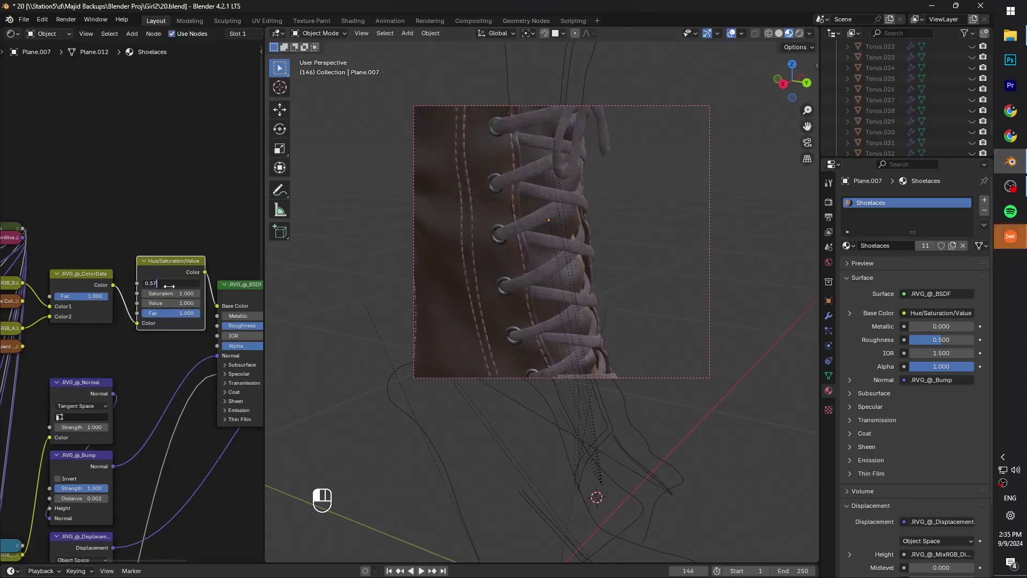
click(164, 294)
text(2)
key(Return)
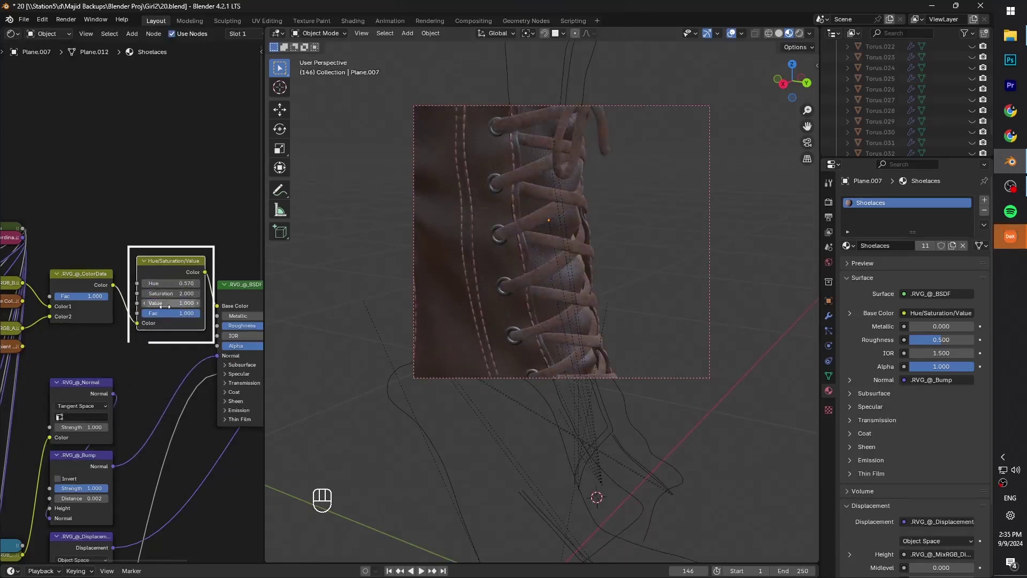
click(164, 303)
text(2)
key(Return)
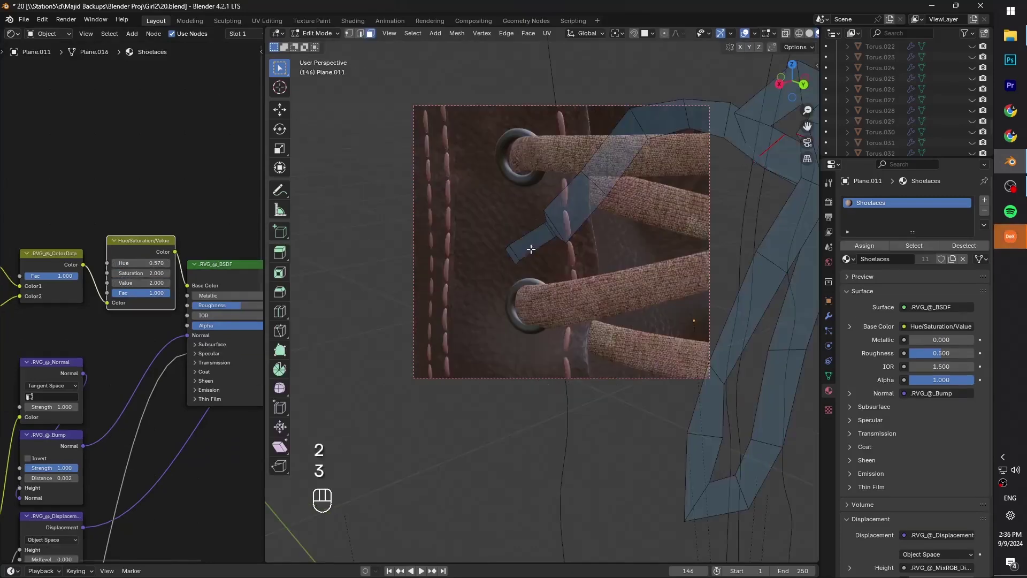
Assign the existing Zipper material in a new slot to the tip faces of the bow lace's ends.
click(514, 255)
shift+middle_drag(592, 246, 727, 211)
click(985, 199)
click(849, 276)
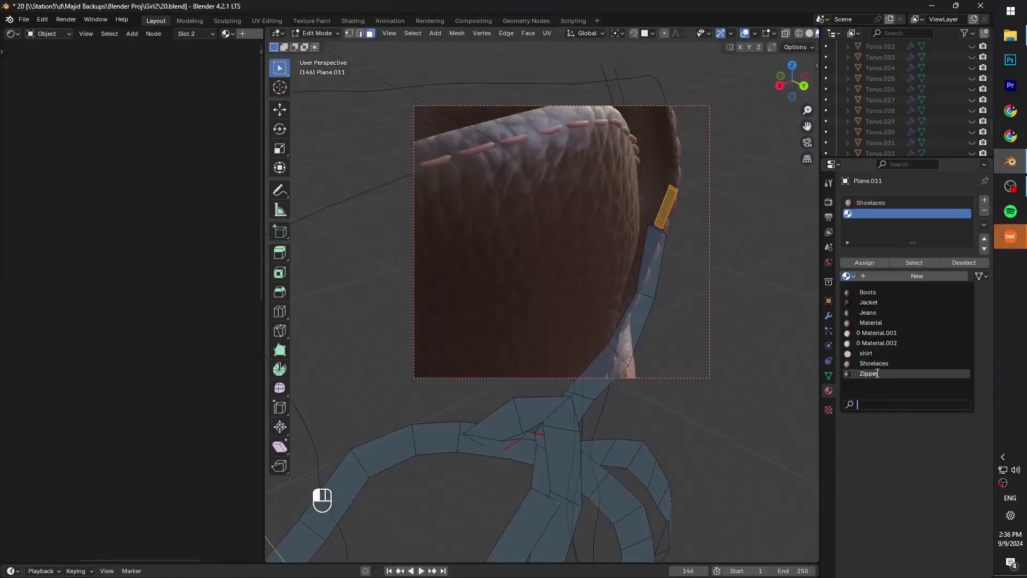
click(878, 376)
click(855, 265)
key(Tab)
shift+middle_drag(649, 326, 701, 248)
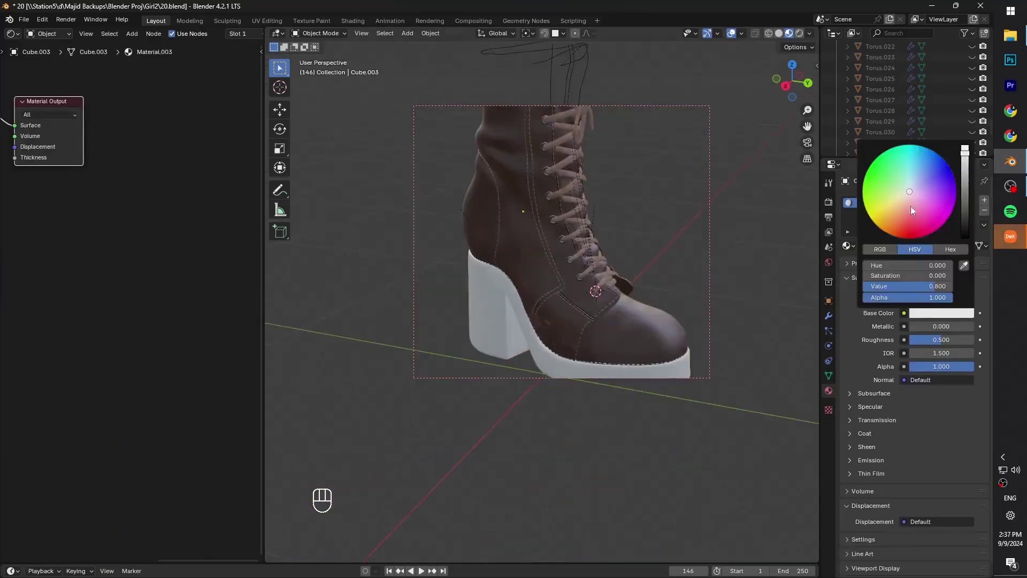
Give the sole's material a light brown base color and the name ShoeBottom, with the sole's side face loops selected.
drag(924, 110, 942, 128)
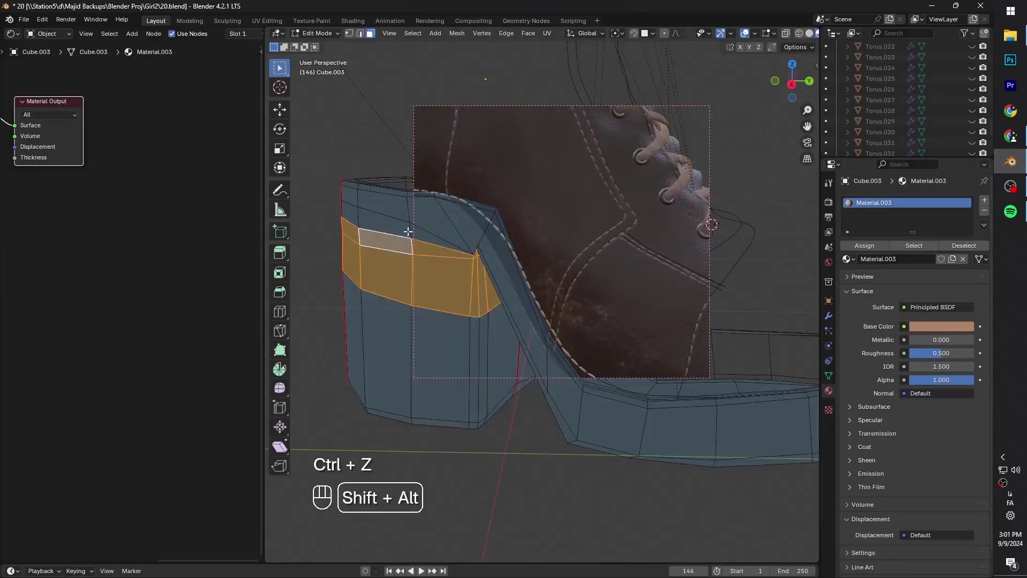
alt+shift+click(444, 215)
alt+shift+click(501, 308)
double_click(896, 259)
text(ShoeBottom)
Add a second sole material named ShoeBottom2 and assign it to the selected side faces.
click(984, 200)
click(897, 276)
double_click(896, 277)
text(Sh)
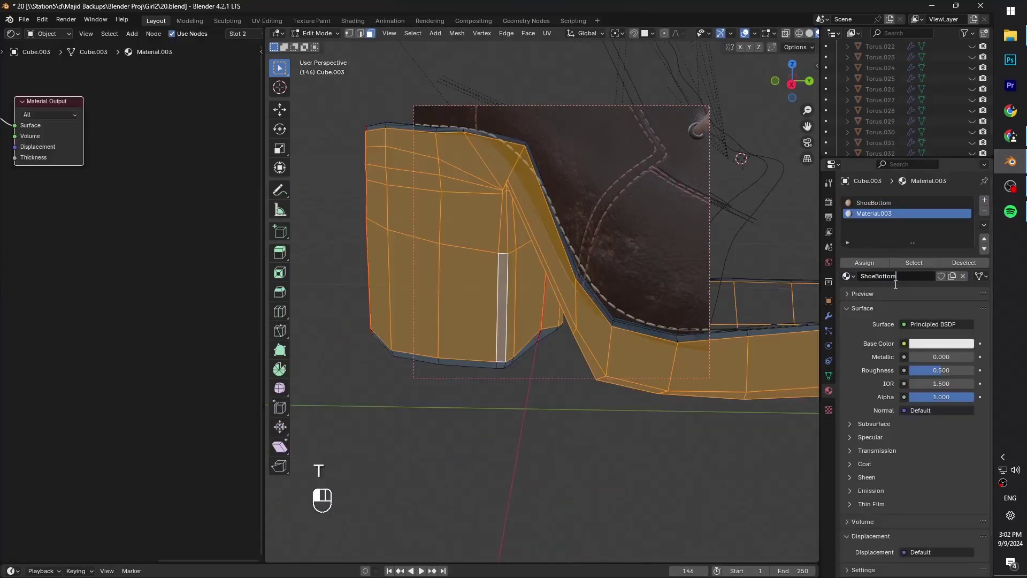
click(880, 263)
Set the ShoeBottom2 material's base color to dark brown.
key(Tab)
click(940, 330)
drag(965, 172, 965, 222)
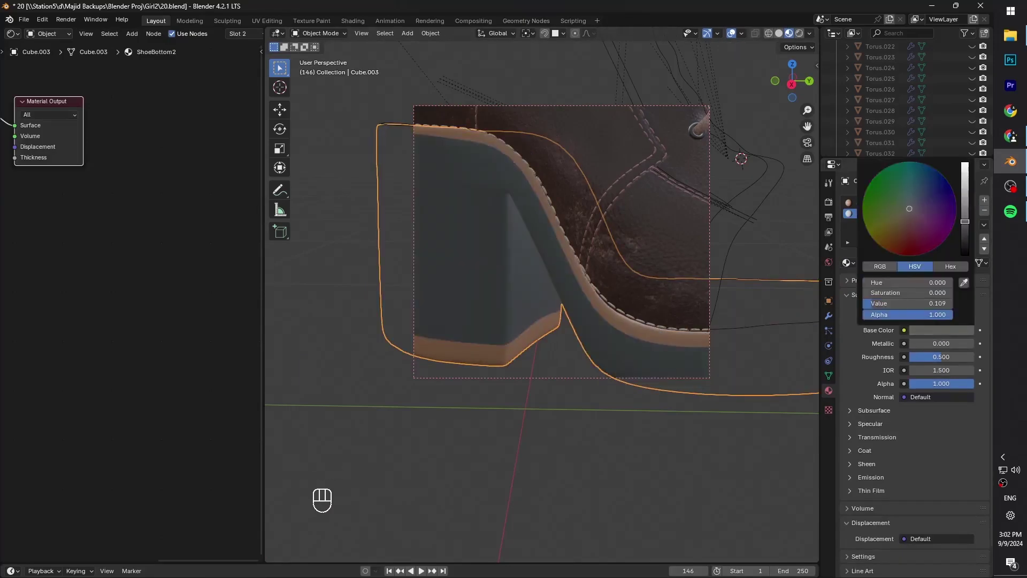
drag(903, 219, 901, 235)
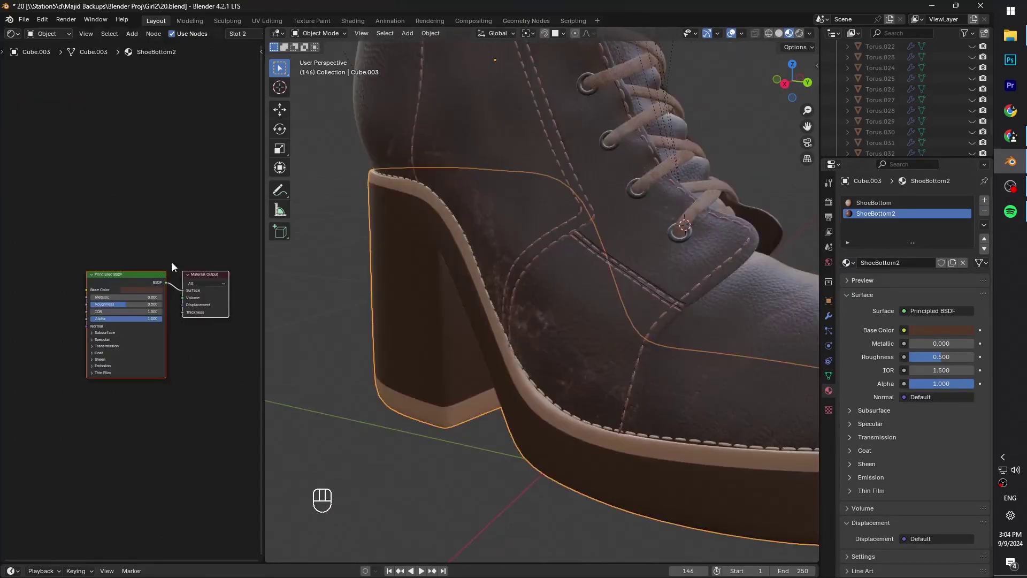
Move the Material Output node farther from the Principled BSDF and add a Noise Texture node to ShoeBottom2.
middle_drag(172, 262, 130, 270)
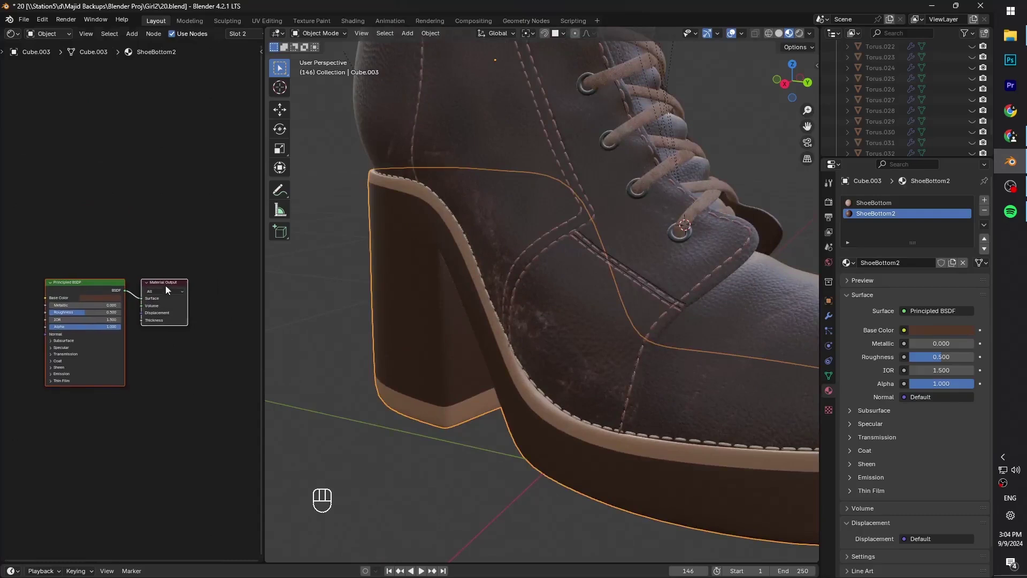
click(203, 284)
click(172, 280)
drag(173, 284, 238, 285)
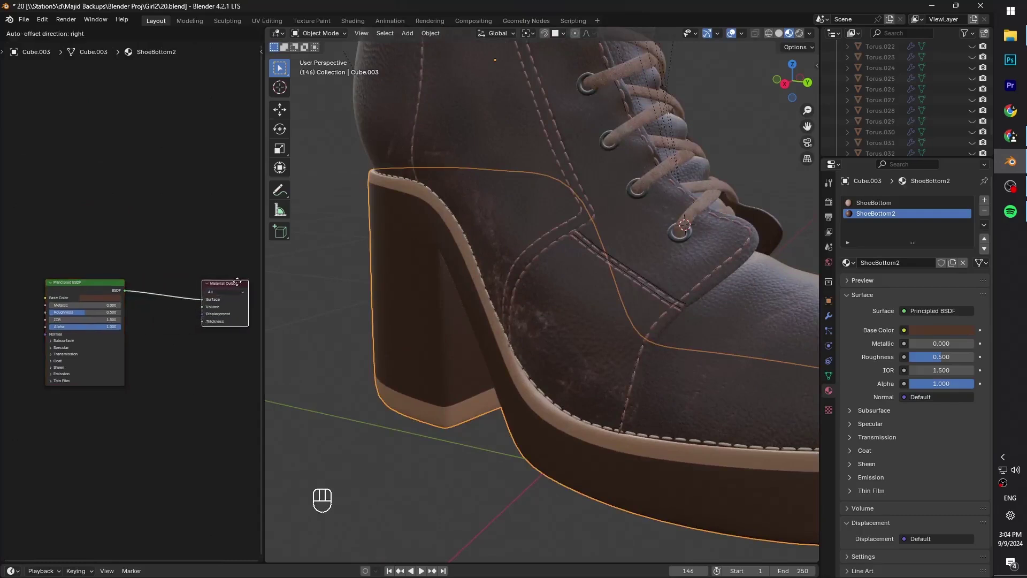
key(shift+a)
text(n)
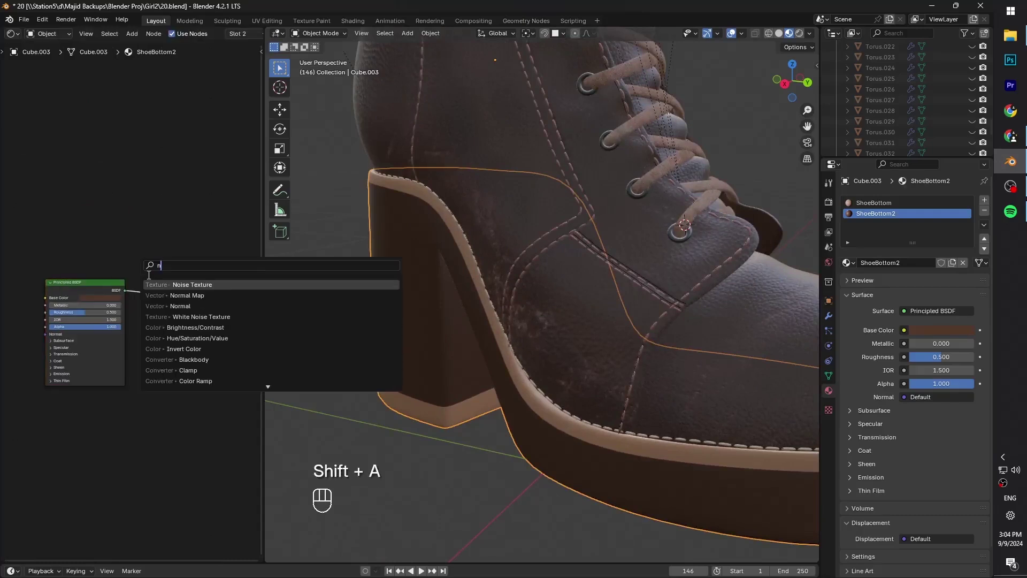
key(Return)
Add a color Mix node between the Noise Texture and the Principled BSDF.
key(shift+a)
text(mix)
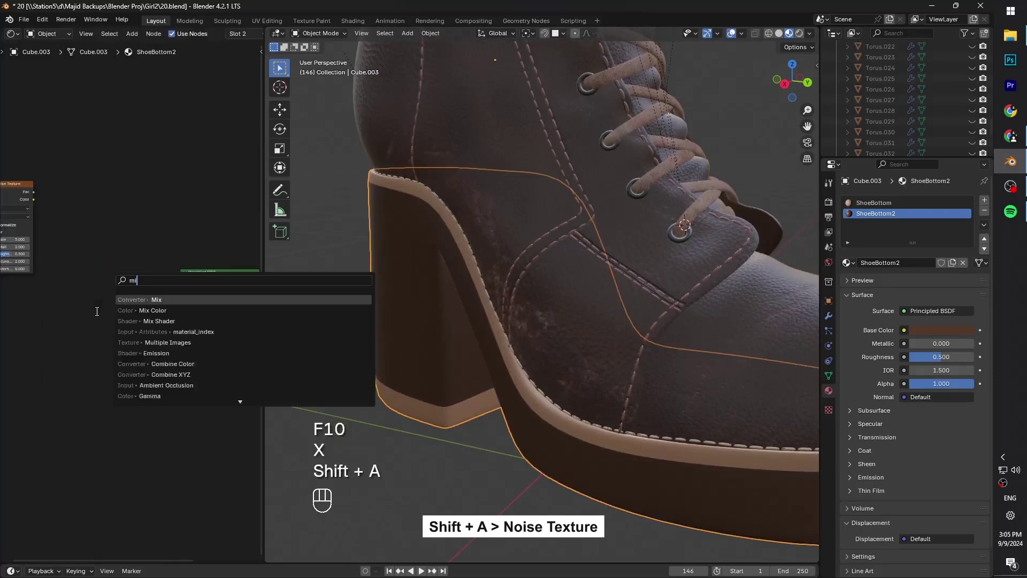
key(Return)
click(86, 268)
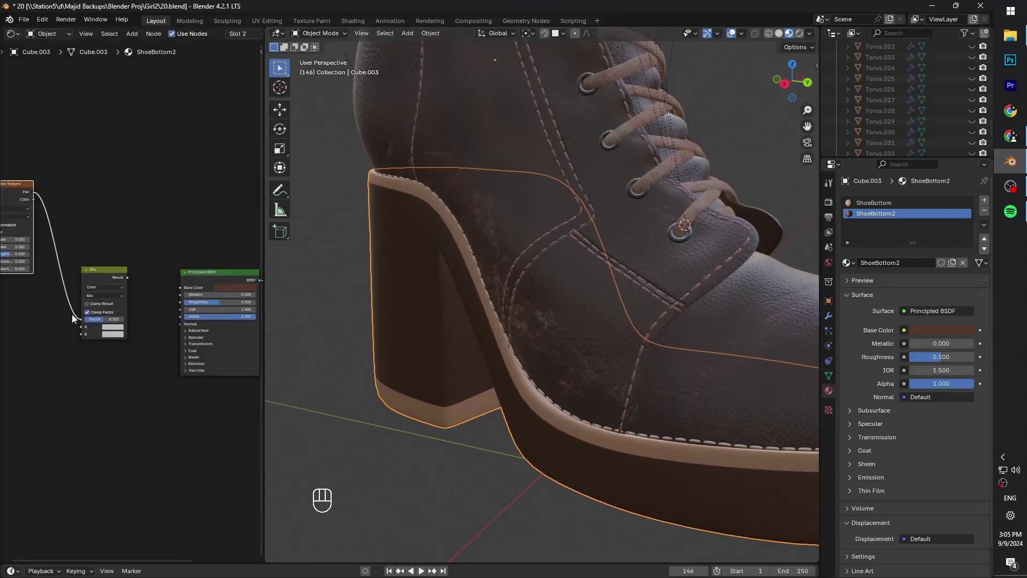
Connect the Noise Texture output to the Mix node's factor and the Mix result to the Principled BSDF's Base Color.
drag(75, 320, 80, 319)
middle_drag(135, 290, 168, 294)
drag(202, 296, 207, 294)
middle_drag(206, 294, 143, 313)
click(81, 348)
drag(103, 277, 137, 275)
Copy the dark brown color into the Mix node's color input and adjust the mixed brown shades.
key(ctrl+c)
key(ctrl+v)
click(119, 355)
drag(136, 335, 133, 335)
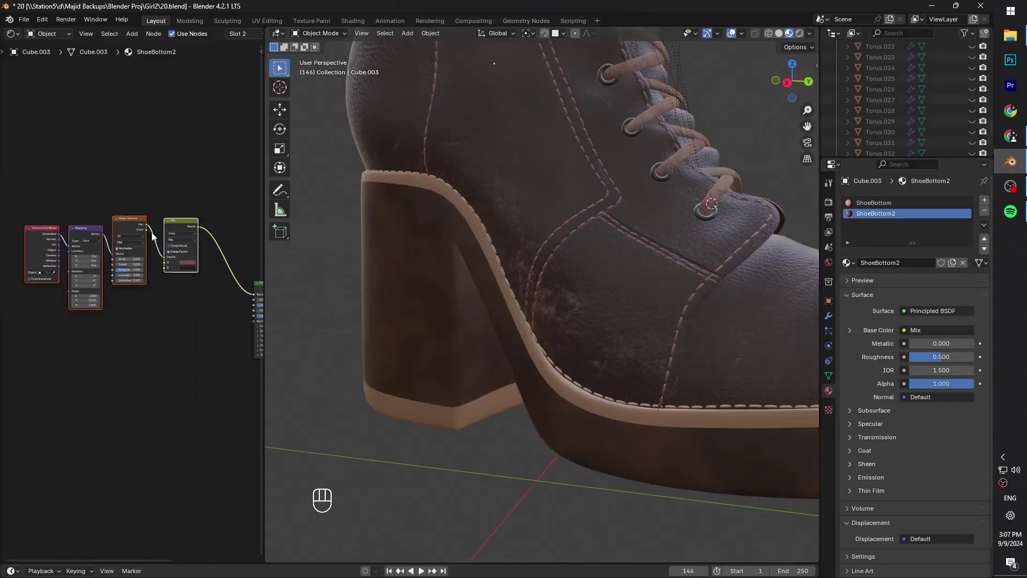
Copy the Texture Coordinate, Mapping, Noise Texture and Mix nodes from ShoeBottom2 into the ShoeBottom material.
drag(184, 230, 223, 295)
middle_drag(224, 294, 181, 276)
click(188, 222)
drag(187, 220, 35, 357)
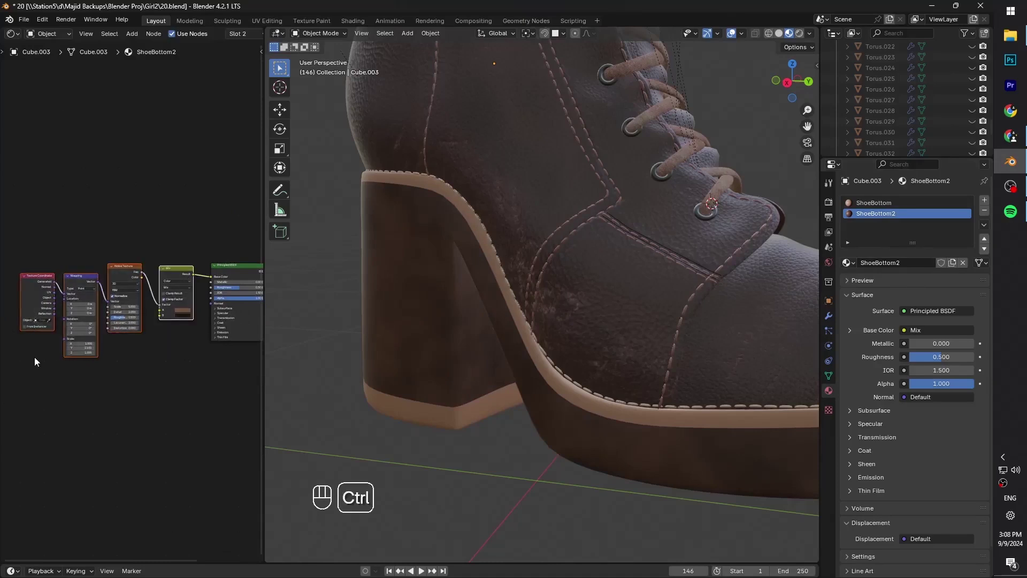
key(ctrl+c)
click(874, 202)
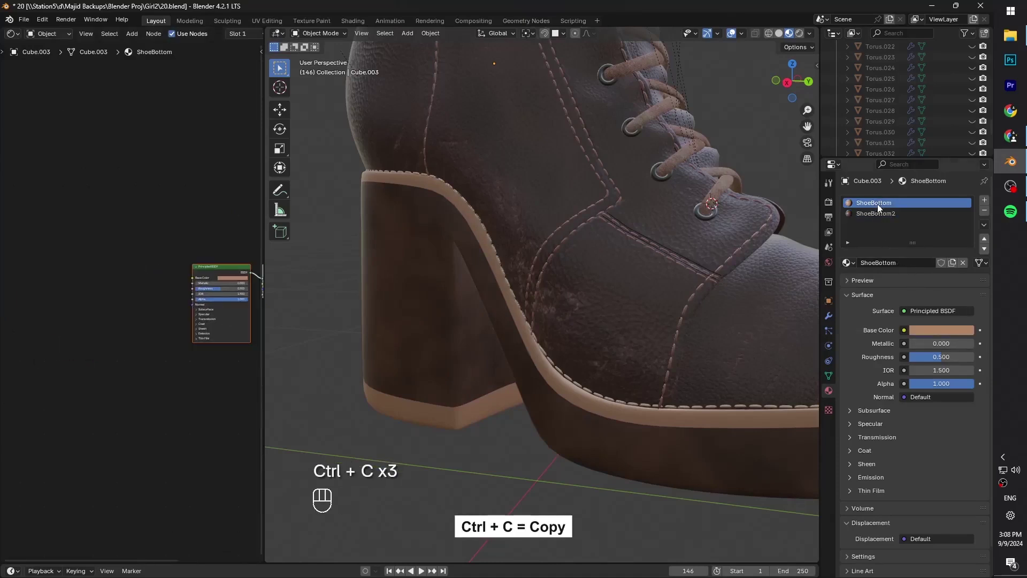
key(ctrl+v)
Link the pasted Mix node to ShoeBottom's Base Color and adjust the Mix colors for the light sole.
drag(182, 267, 152, 273)
drag(177, 277, 193, 278)
scroll(187, 299, up, 5)
click(178, 320)
drag(243, 244, 243, 217)
click(186, 327)
Switch to Solid shading, add a Ravage layer named Darken with a new Base Color image, and start painting on it.
key(z)
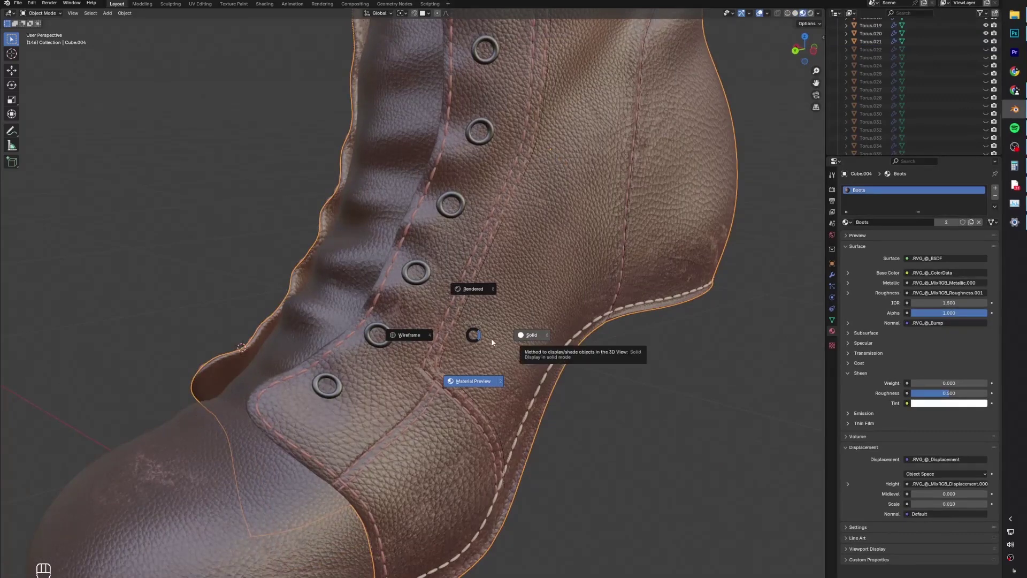
click(491, 338)
key(n)
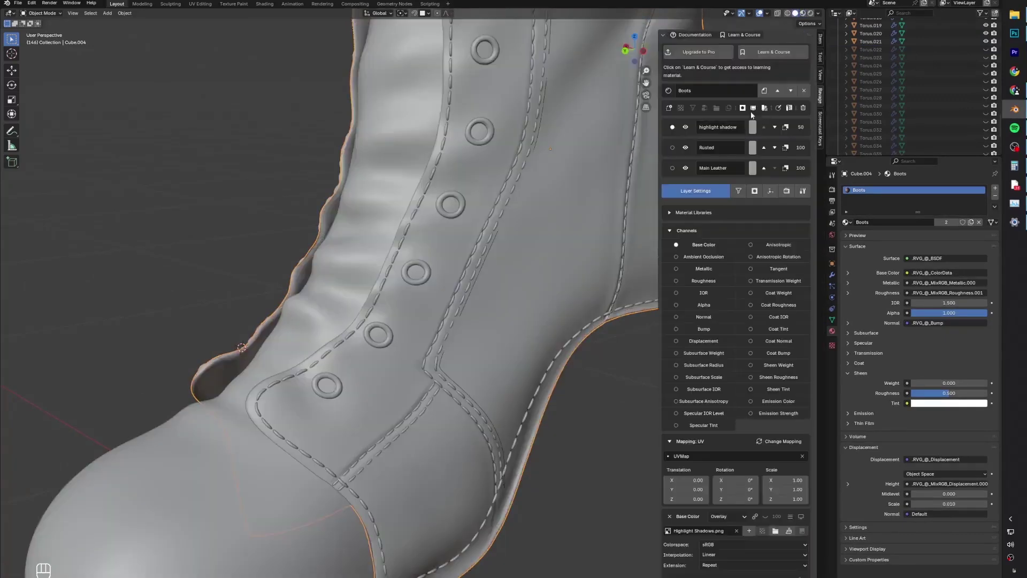
click(669, 107)
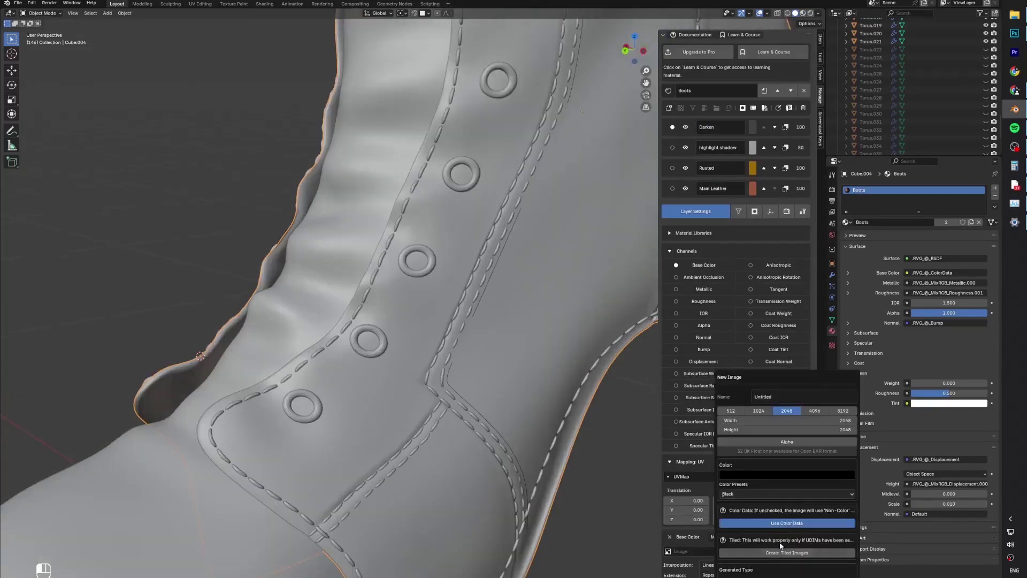
click(777, 553)
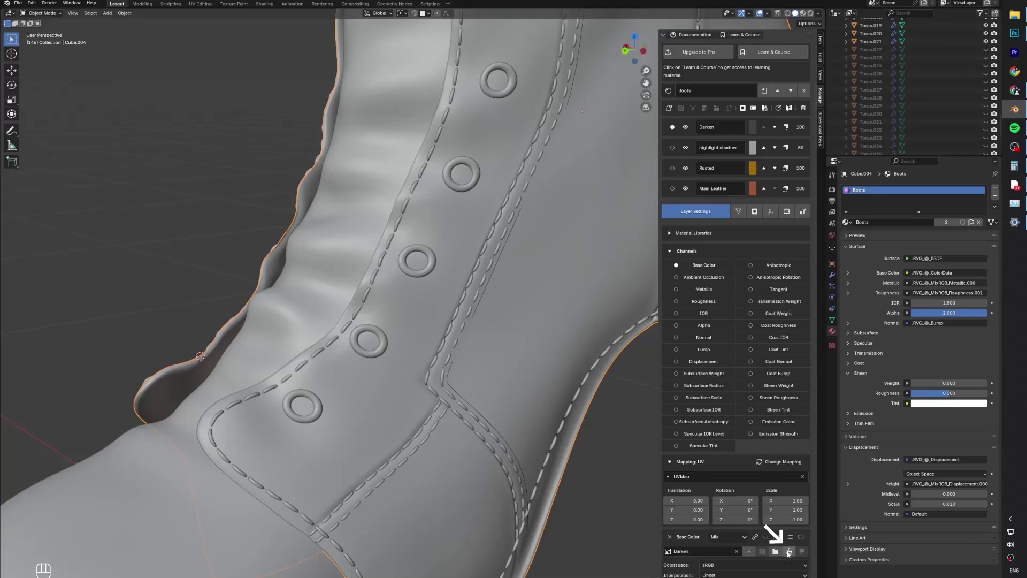
click(790, 553)
Set the brush radius to 13 px and paint dark shading along the double stitching beside the upper eyelets.
key(f)
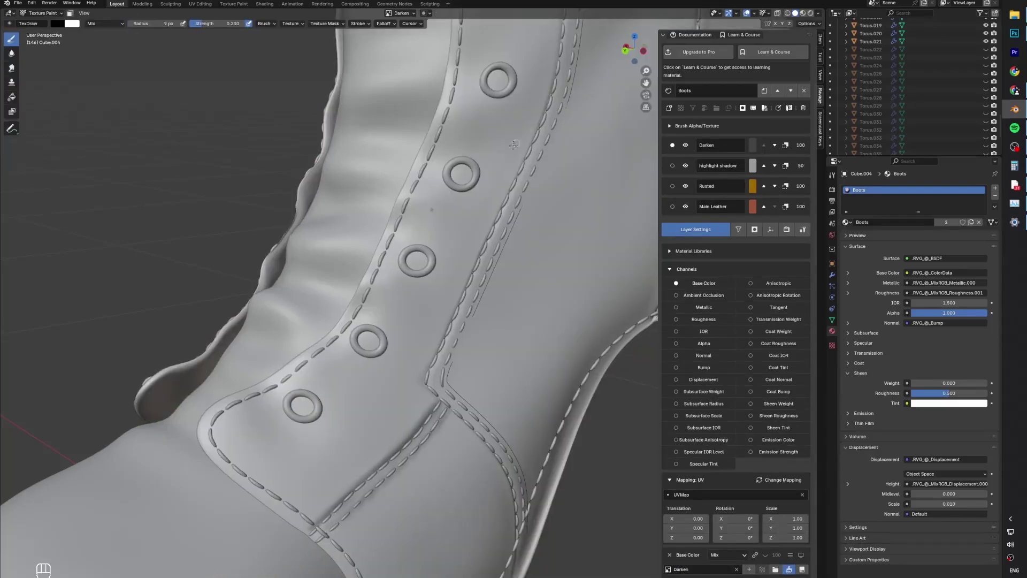
key(x)
middle_drag(488, 165, 417, 321)
key(ctrl+z)
mouse_move(410, 327)
mouse_down()
mouse_move(412, 230)
mouse_move(412, 287)
mouse_up()
shift+middle_drag(412, 287, 425, 439)
drag(427, 328, 435, 229)
shift+middle_drag(439, 262, 447, 416)
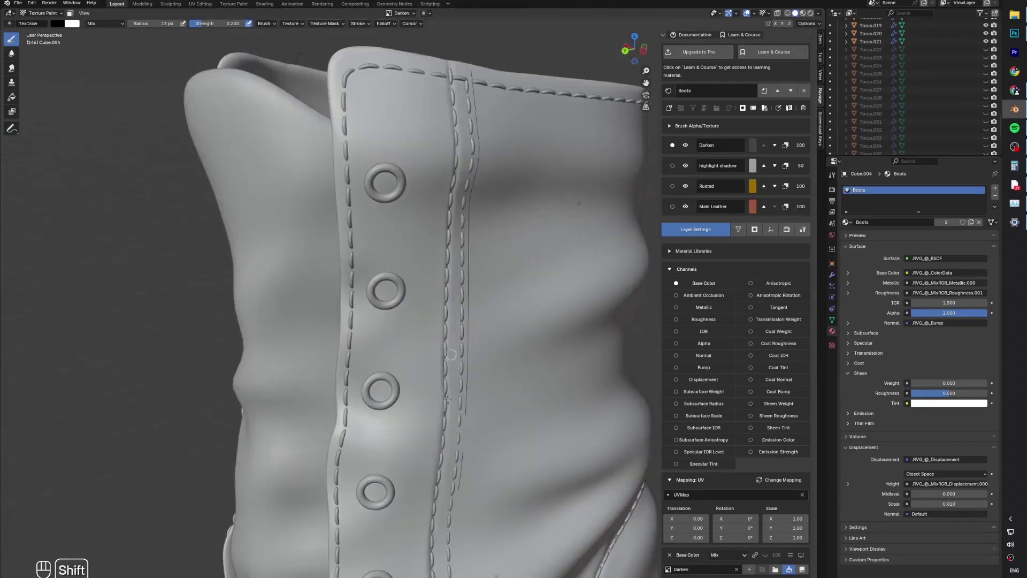
Reduce the brush radius to 9 px and paint dark shading down the double stitching toward the boot's lower side seam.
drag(445, 387, 440, 460)
shift+middle_drag(442, 455, 455, 214)
key(ctrl+z)
key(f)
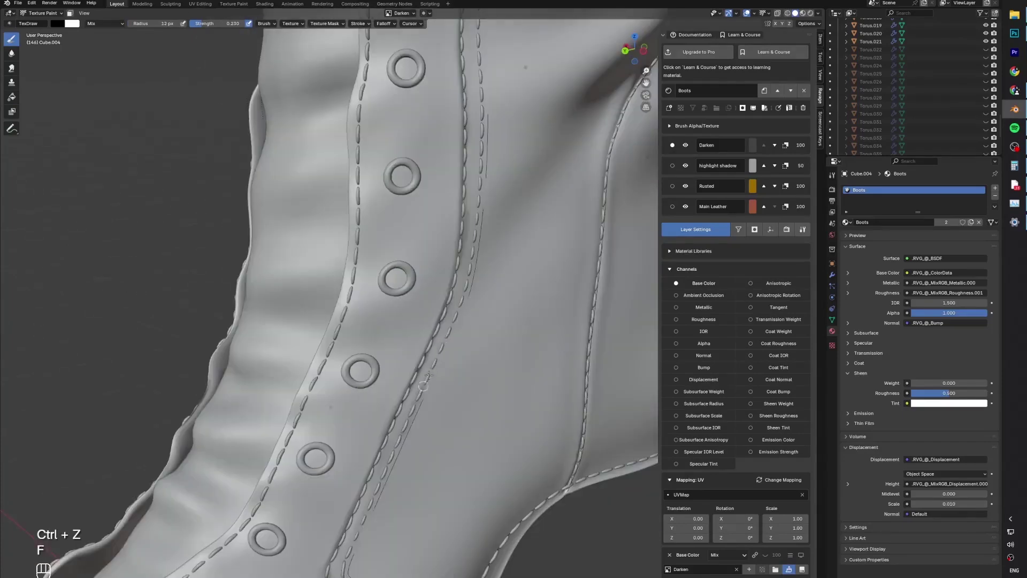
middle_drag(482, 157, 502, 231)
middle_drag(509, 140, 484, 41)
shift+middle_drag(480, 216, 472, 63)
drag(461, 142, 467, 350)
shift+middle_drag(466, 330, 506, 132)
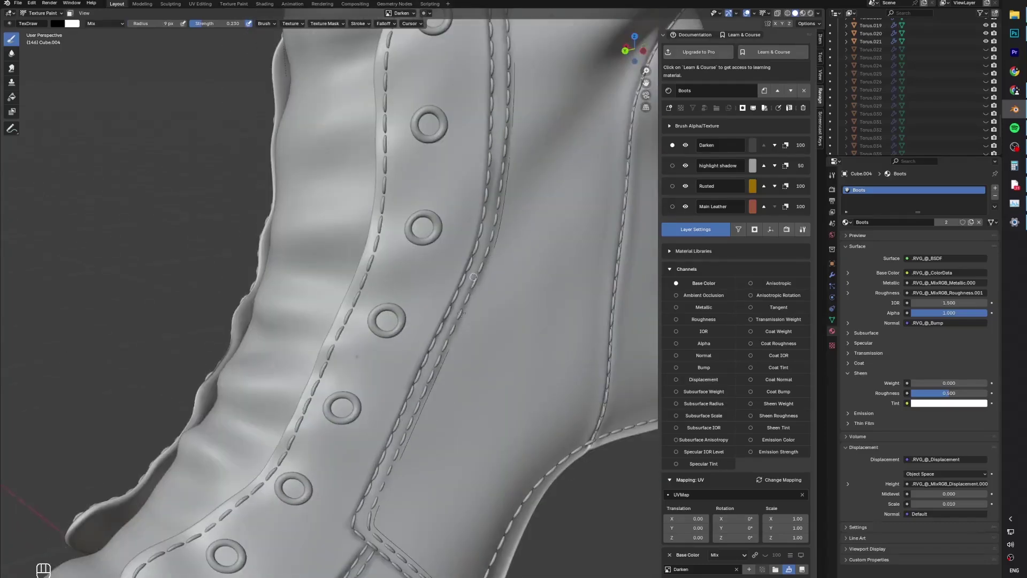
middle_drag(382, 495, 508, 215)
middle_drag(578, 370, 535, 278)
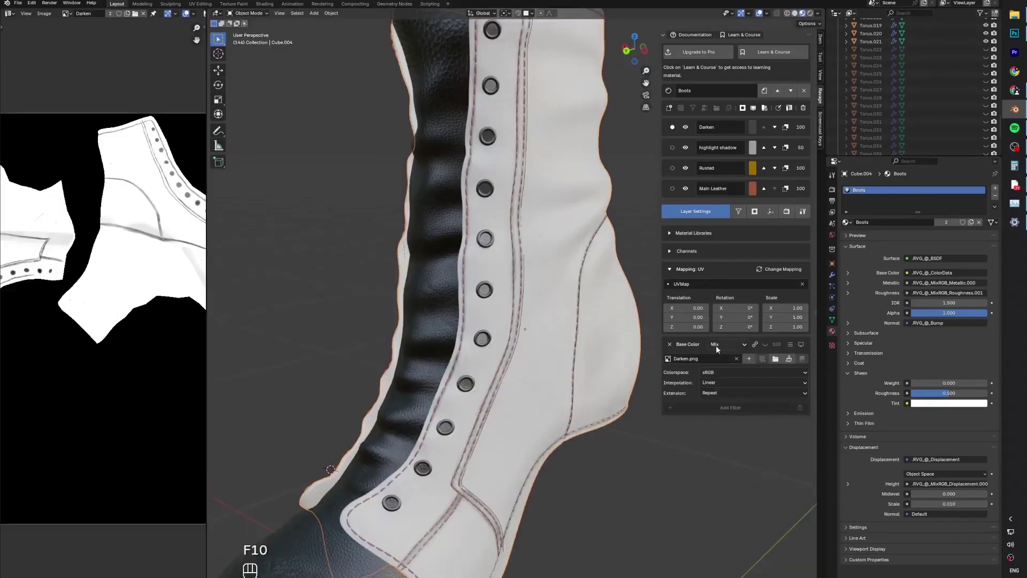
Try Multiply blending on the Darken layer's Base Color, and replace that channel with Ambient Occlusion using the Darken.png image.
click(718, 347)
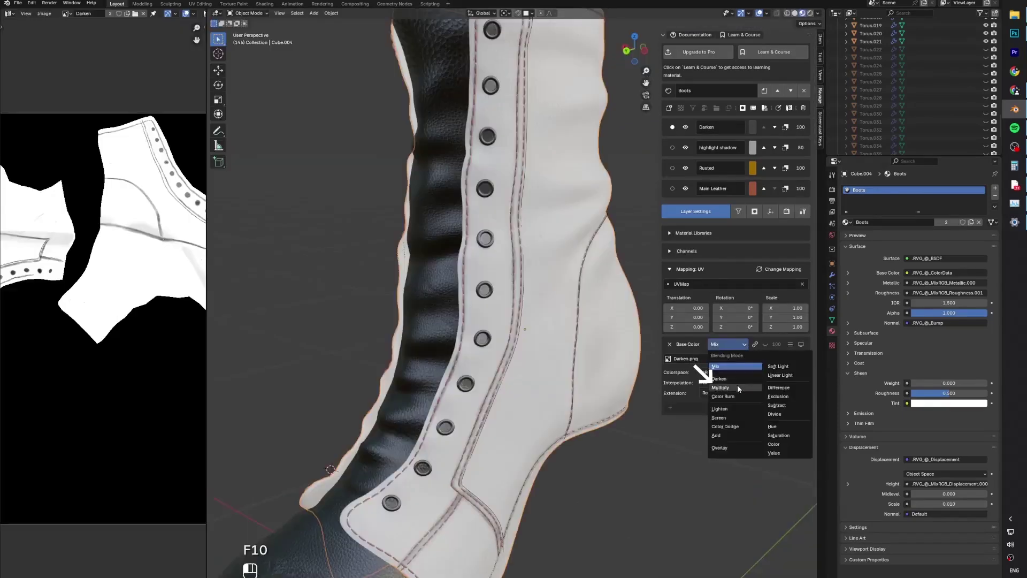
click(739, 388)
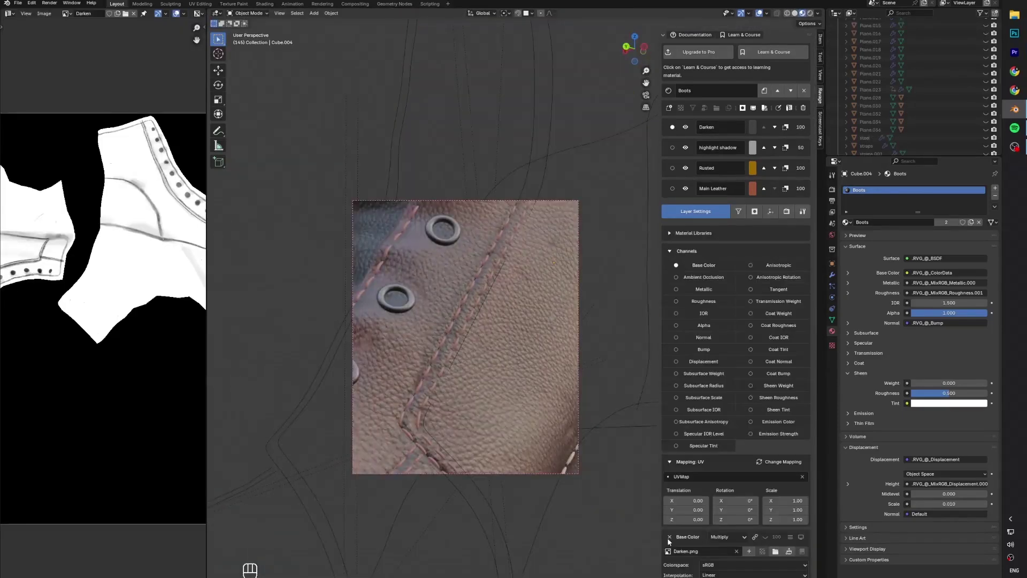
click(676, 278)
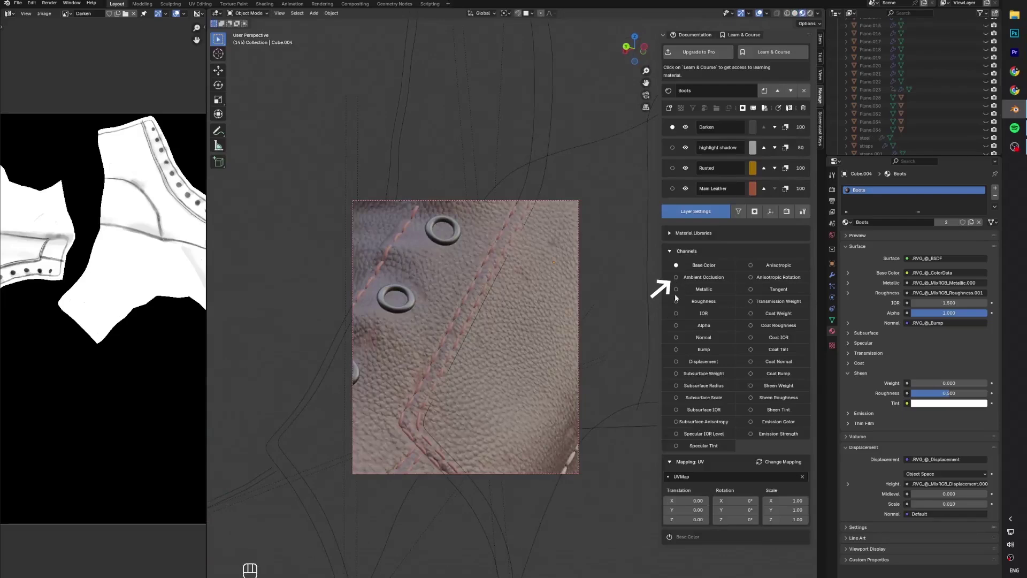
click(779, 570)
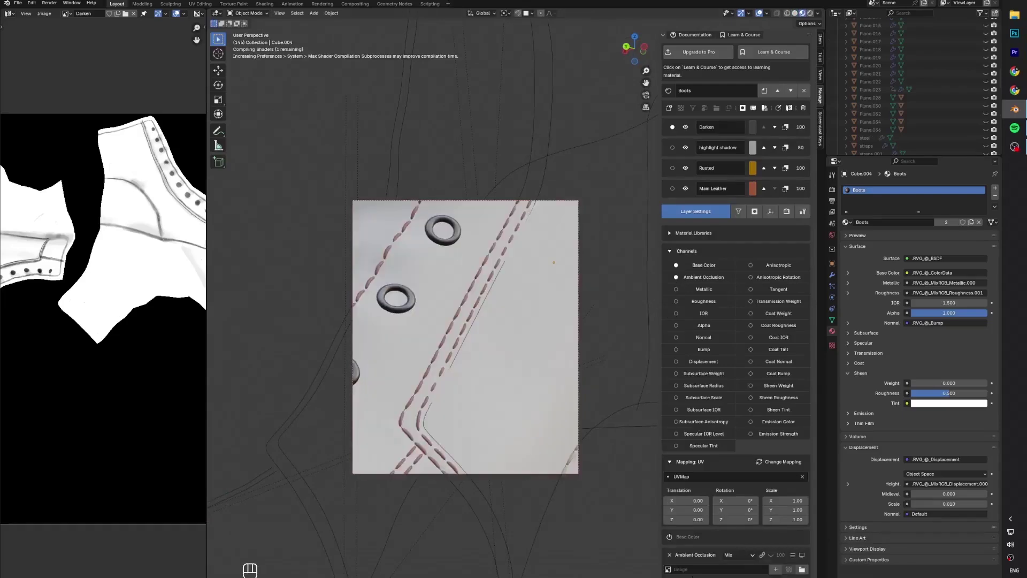
text(dar)
click(690, 492)
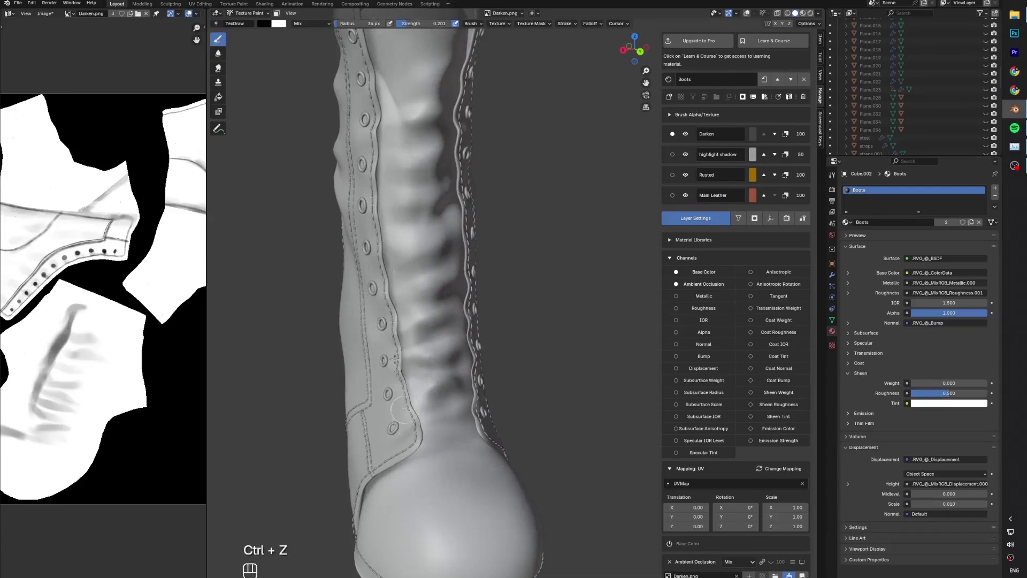
Paint dark shading along the edges and creases of the boot's tongue on the Darken.png Ambient Occlusion image.
middle_drag(395, 358, 452, 194)
shift+scroll(453, 197, down, 5)
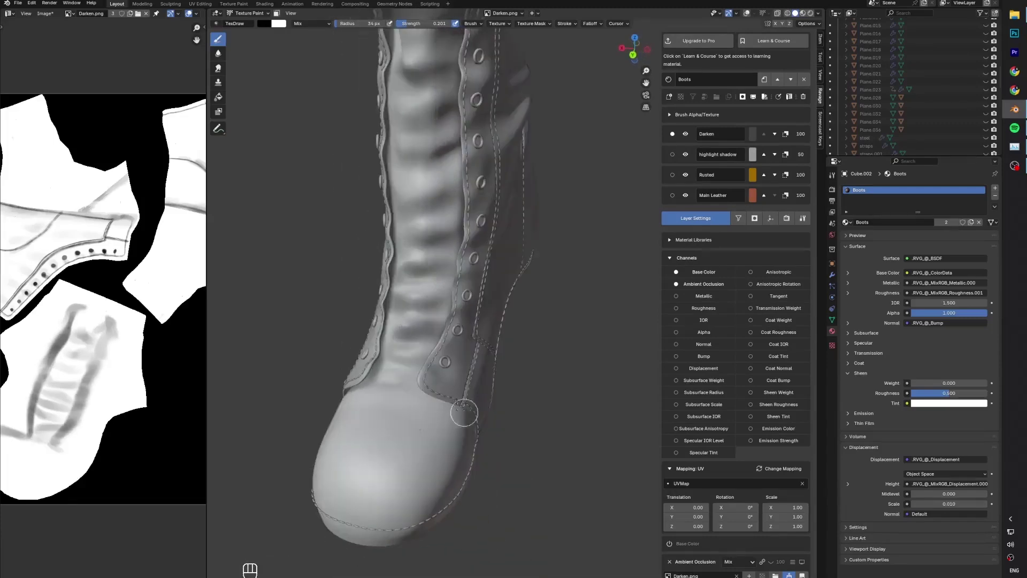